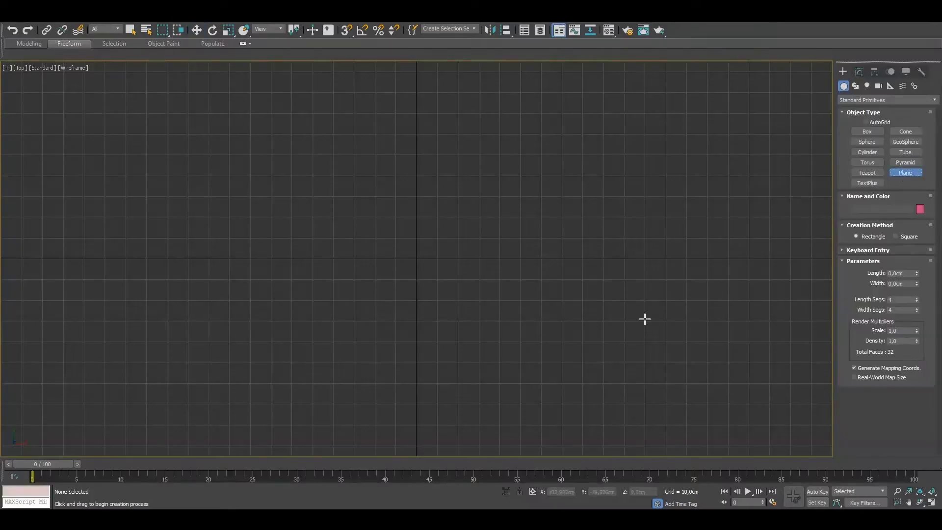
- Drag out a flat ground plane with 4×4 segments in the Top viewport
left_click_drag(332, 148, 736, 429)
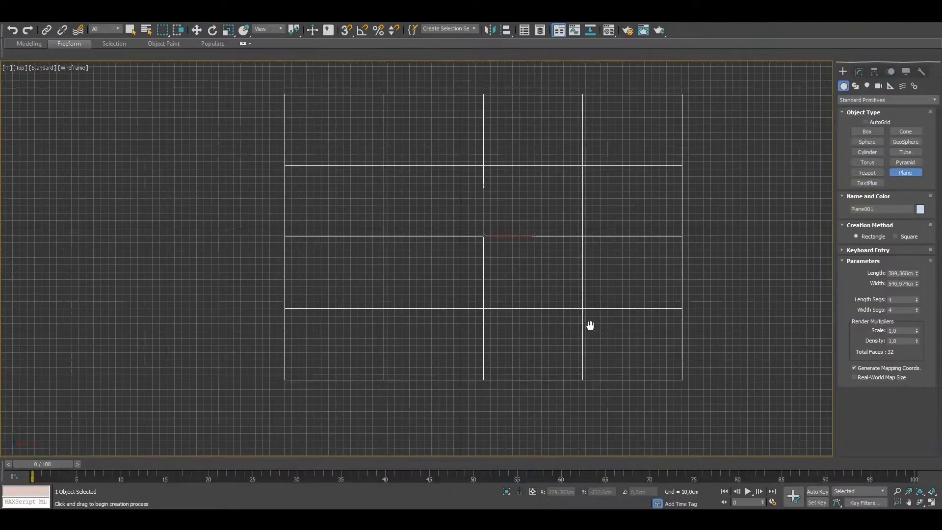
- Give the ground plane a light blue object colour
scroll(635, 372, "down", 2)
scroll(596, 322, "down", 3)
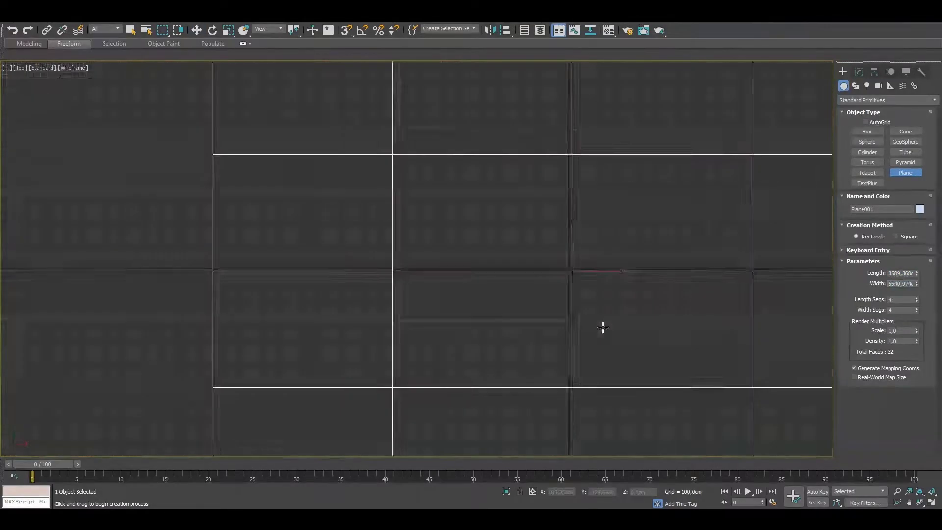
middle_click_drag(596, 323, 564, 244, "alt")
key("F3")
left_click(858, 71)
left_click(934, 86)
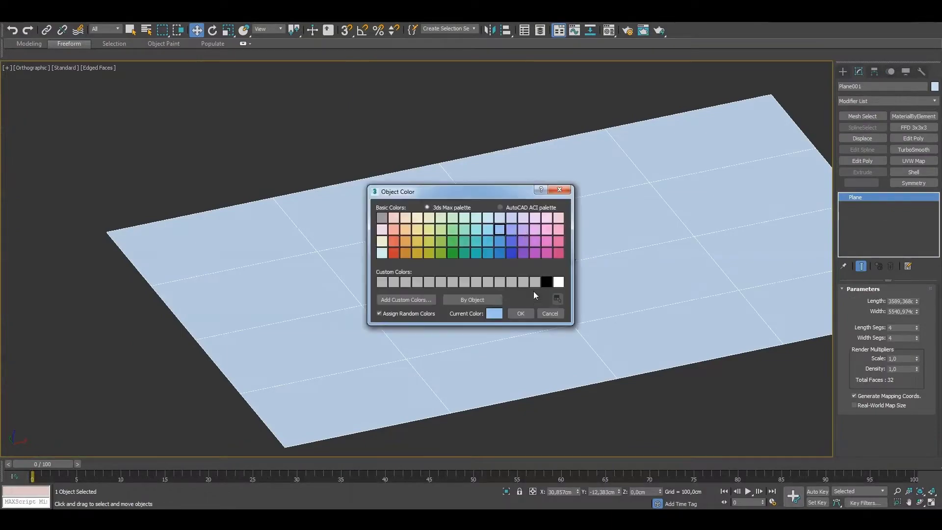
left_click(517, 266)
left_click(459, 311)
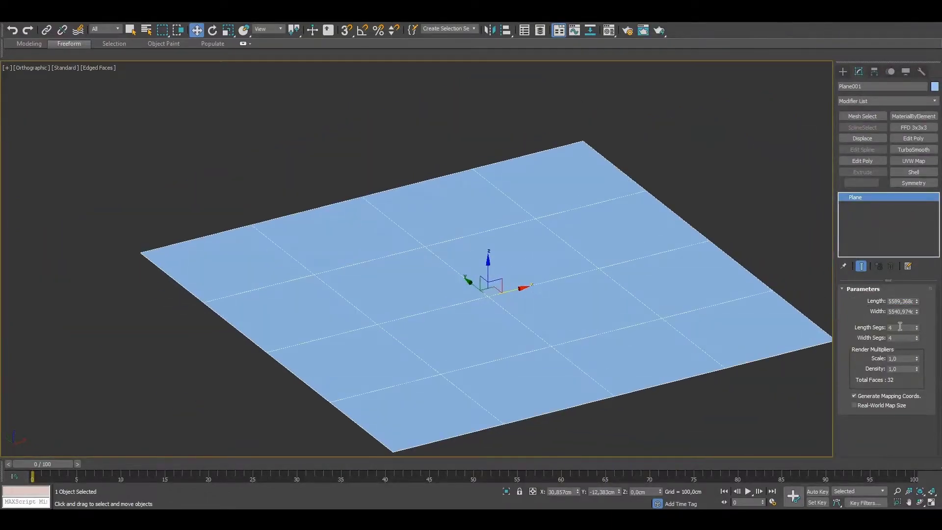
- Subdivide the plane to 250×250 segments and add an Edit Poly modifier
type("100")
key("Return")
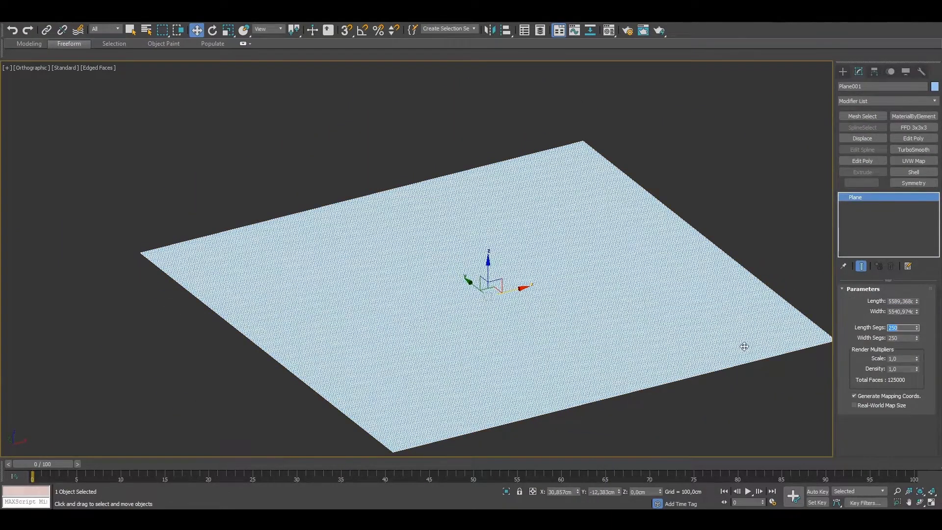
scroll(684, 343, "up", 2)
left_click(862, 161)
key("F4")
middle_click_drag(497, 268, 490, 272, "alt")
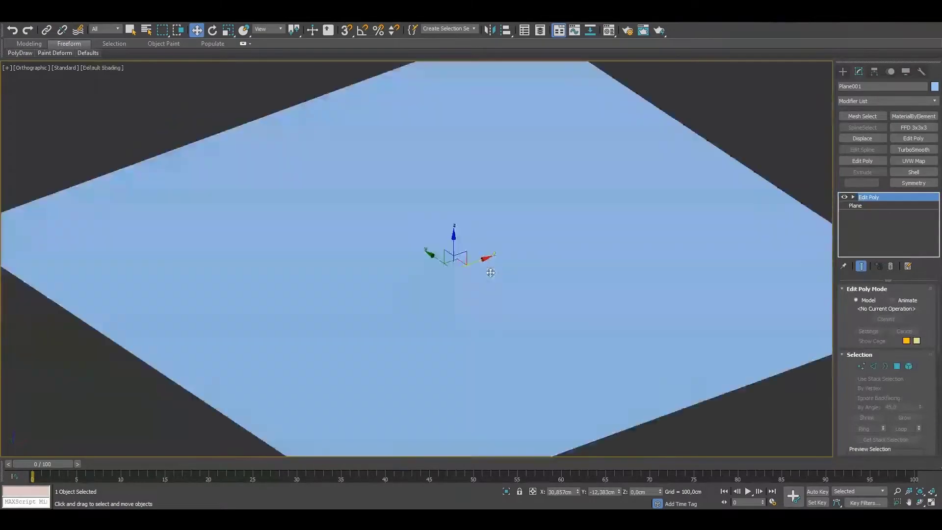
left_click_drag(845, 320, 845, 302)
left_click(860, 326)
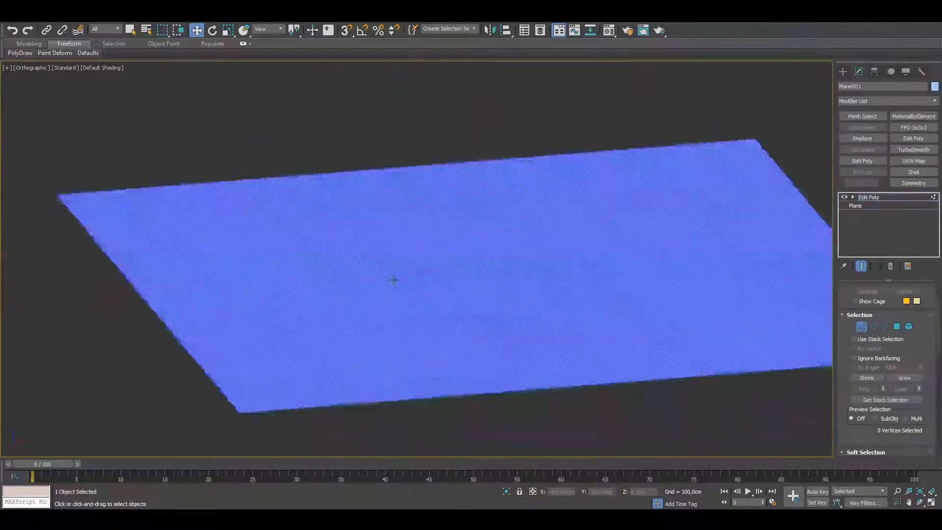
key("t")
left_click(843, 71)
left_click(879, 86)
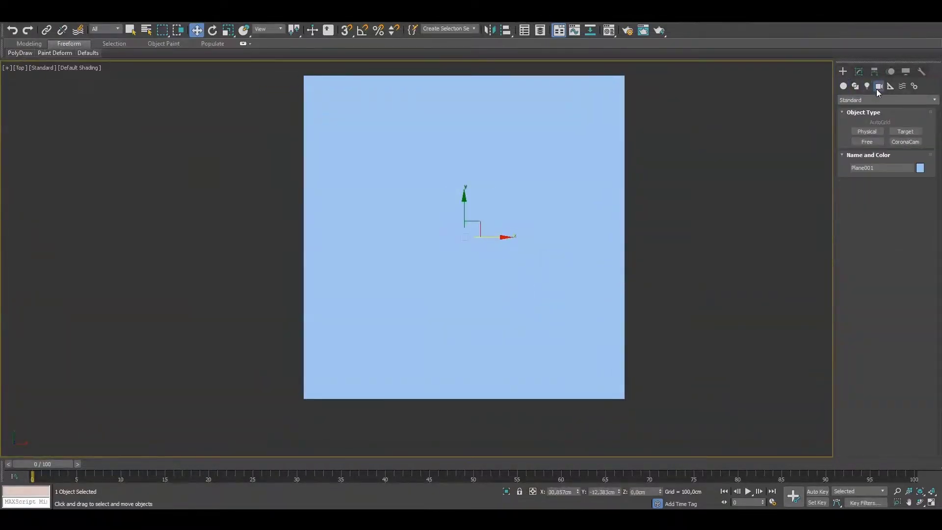
- Draw a target CoronaCam across the plane and select its target
left_click(904, 141)
left_click_drag(476, 446, 476, 268)
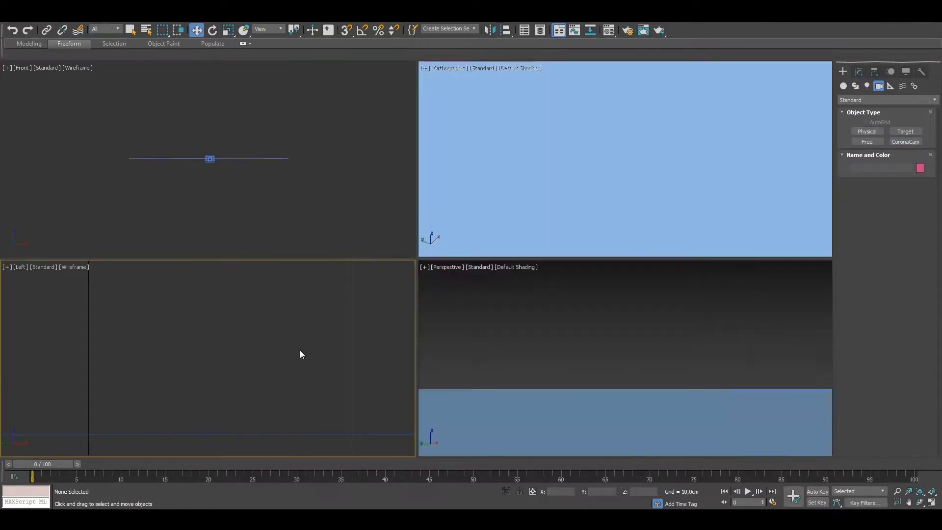
key("alt+w")
left_click(145, 31)
double_click(49, 66)
middle_click_drag(420, 262, 565, 229, "alt")
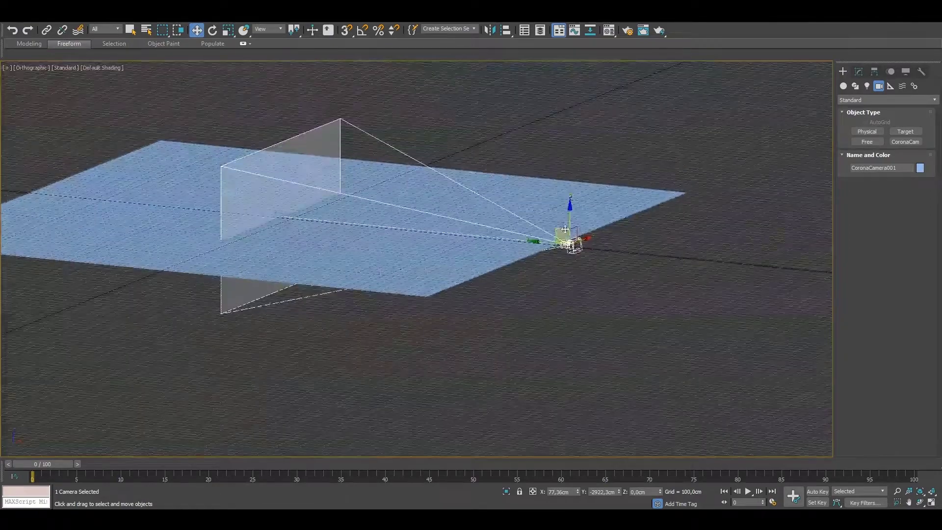
right_click(422, 246)
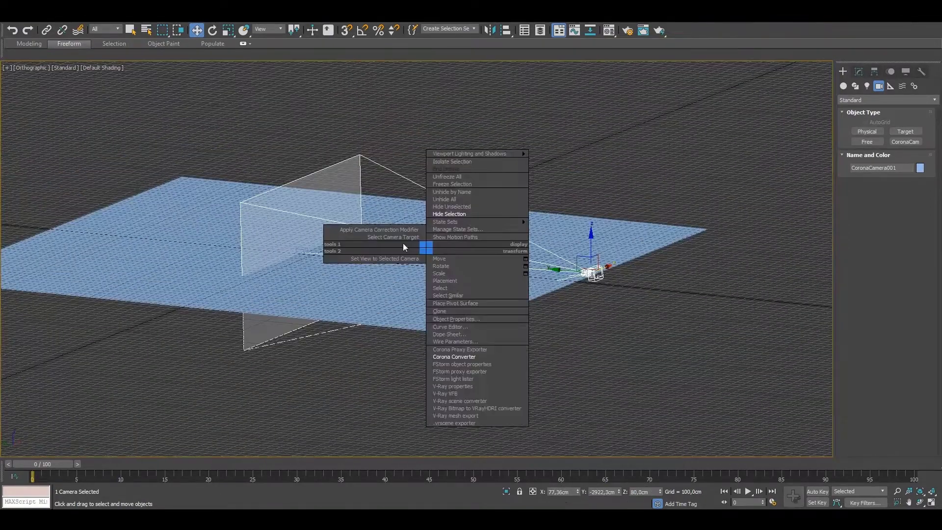
left_click(383, 235)
key("z")
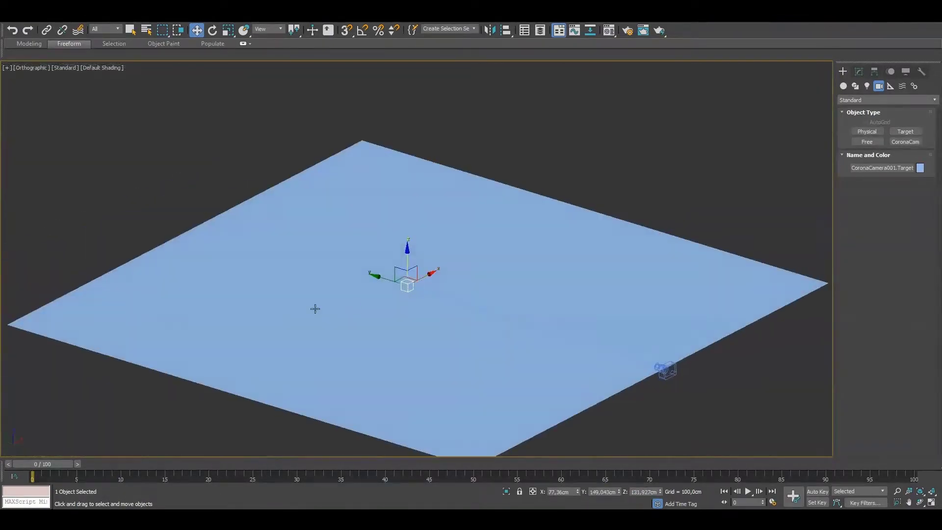
- Check the shot through the Corona camera, then return to Top view
key("c")
key("t")
key("p")
key("c")
key("t")
left_click(476, 238)
- Unhide Plane001 by name and orbit around it
right_click(501, 226)
left_click(534, 179)
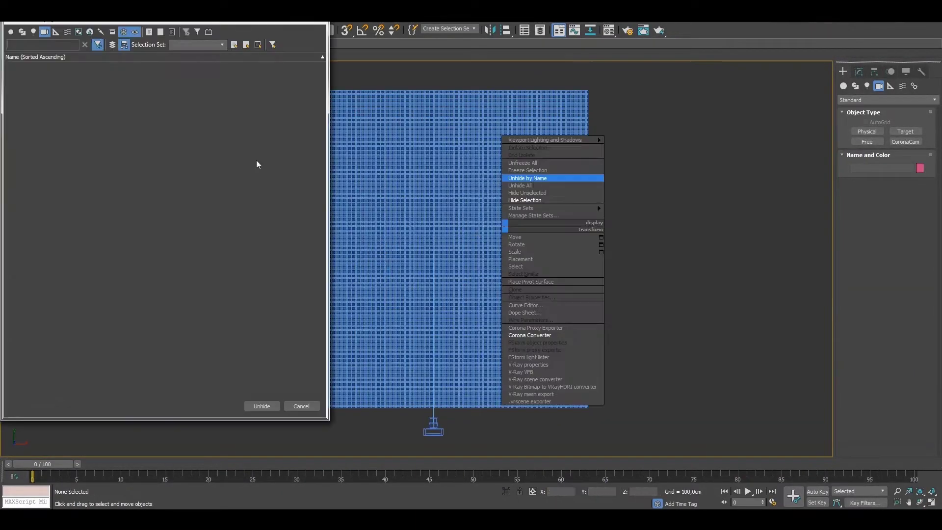
left_click(124, 45)
double_click(56, 86)
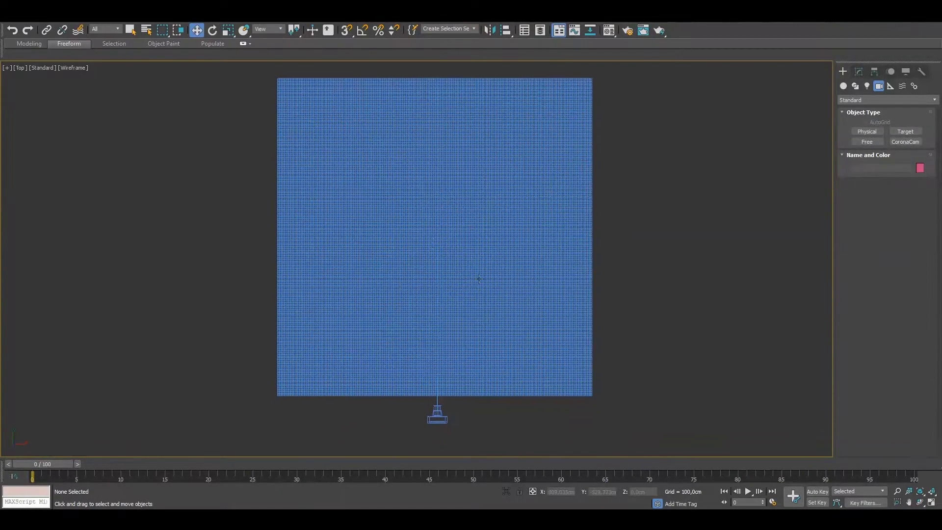
middle_click_drag(432, 274, 458, 333, "alt")
scroll(478, 318, "up", 5)
scroll(440, 269, "up", 3)
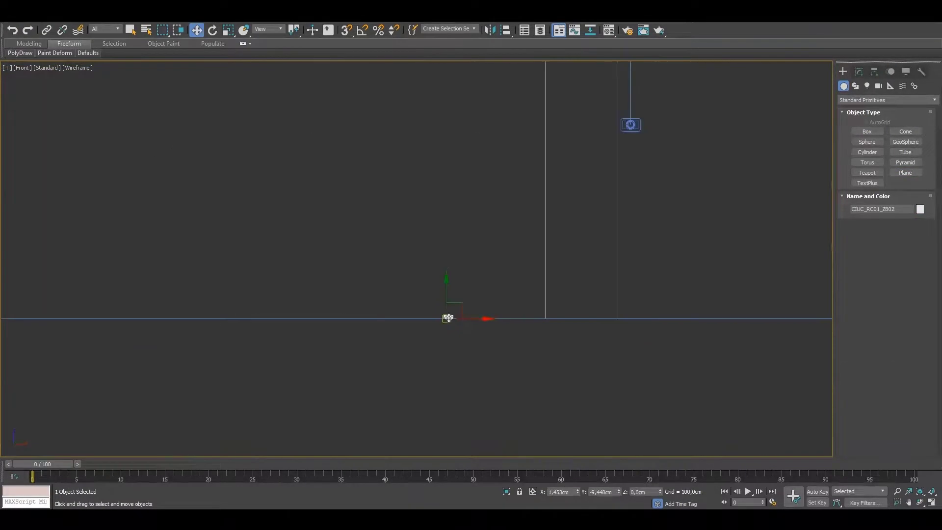
- Scale the imported car scan up to full size and inspect its material
mouse_move(377, 95)
left_mouse_down()
mouse_move(481, 397)
mouse_move(444, 231)
left_mouse_up()
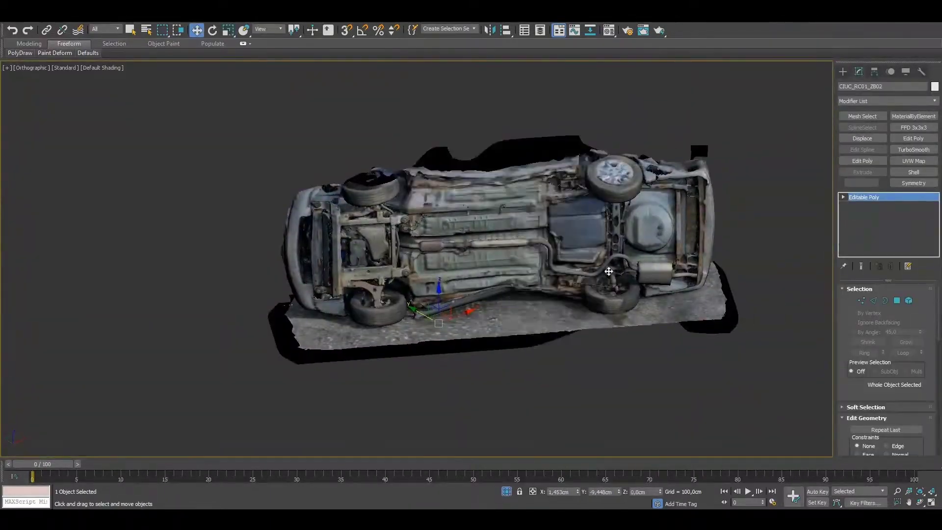
left_click(609, 31)
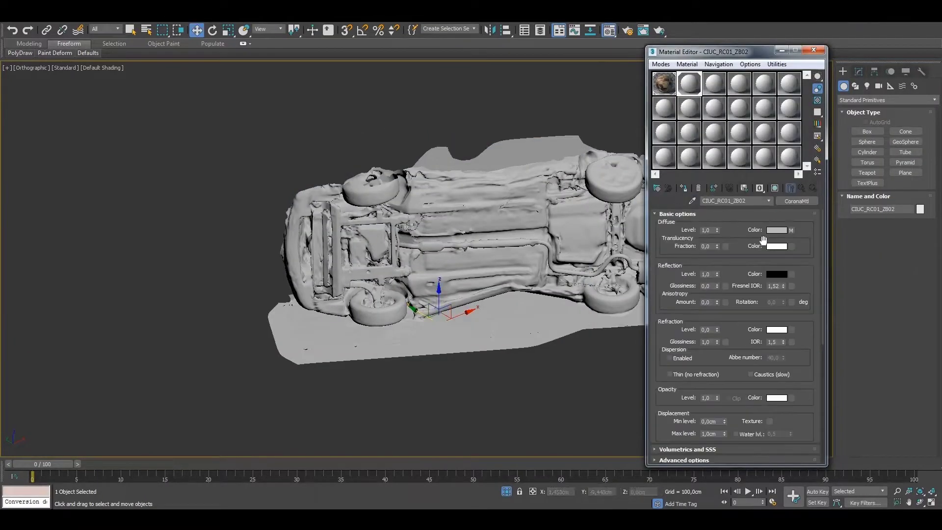
left_click(814, 50)
left_click(859, 71)
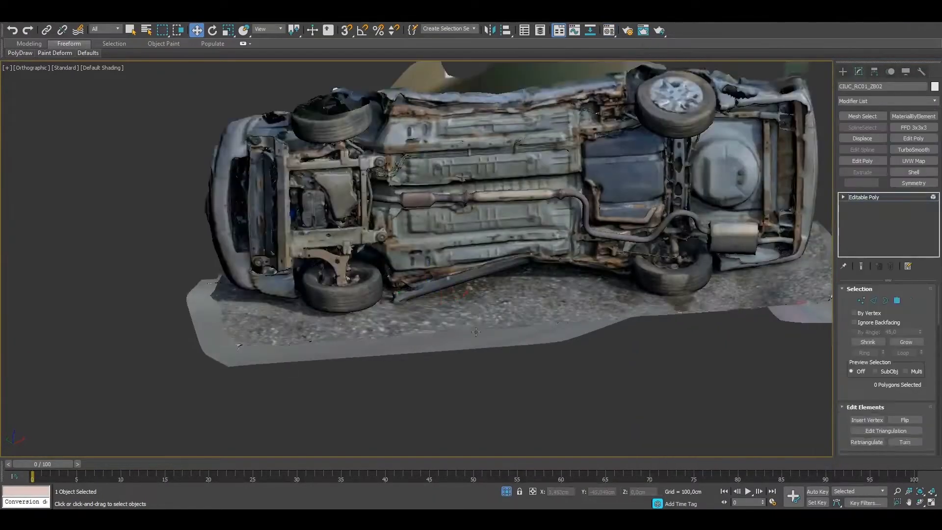
- Select the car element and trial a box selection of its bottom polygons
key("5")
key("ctrl+a")
middle_click_drag(550, 304, 580, 299, "alt")
key("4")
left_click_drag(724, 335, 298, 301)
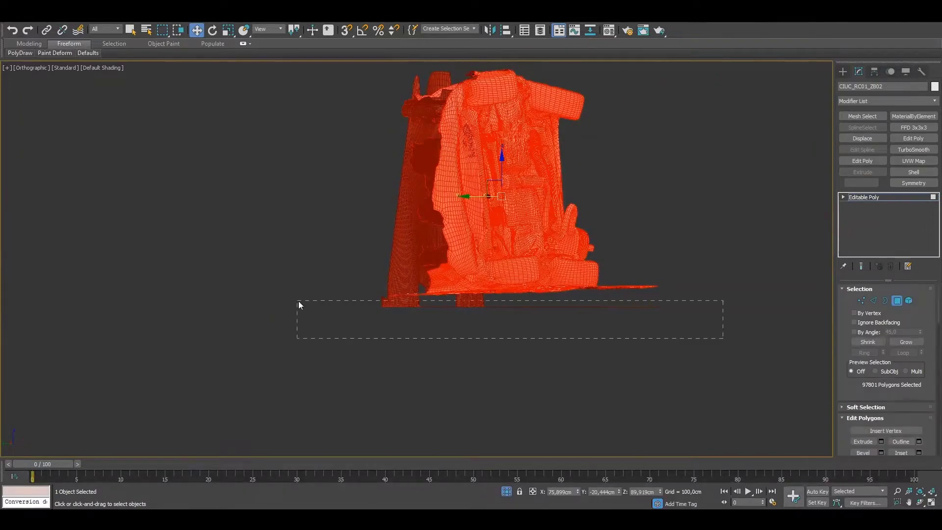
left_click(391, 247)
middle_click_drag(391, 248, 501, 260, "alt")
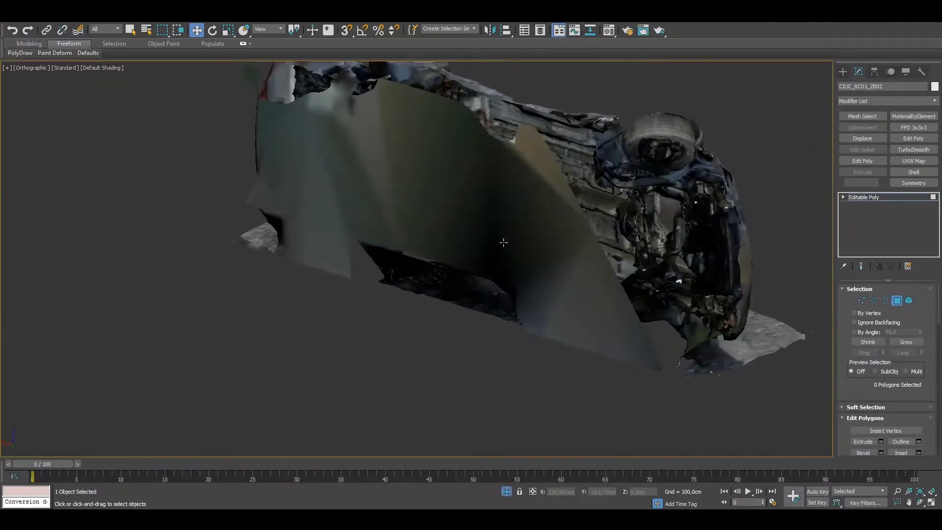
- Rotate the car in Top view so it lies level
key("5")
key("ctrl+a")
key("t")
middle_click_drag(519, 294, 442, 254)
key("e")
mouse_move(442, 255)
left_mouse_down()
mouse_move(440, 209)
mouse_move(441, 231)
left_mouse_up()
key("6")
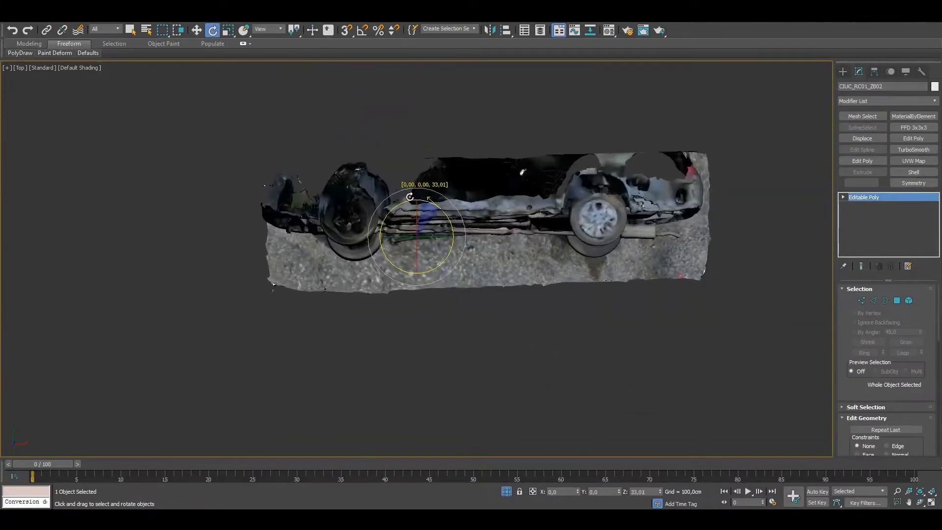
key("4")
key("ctrl+a")
key("F3")
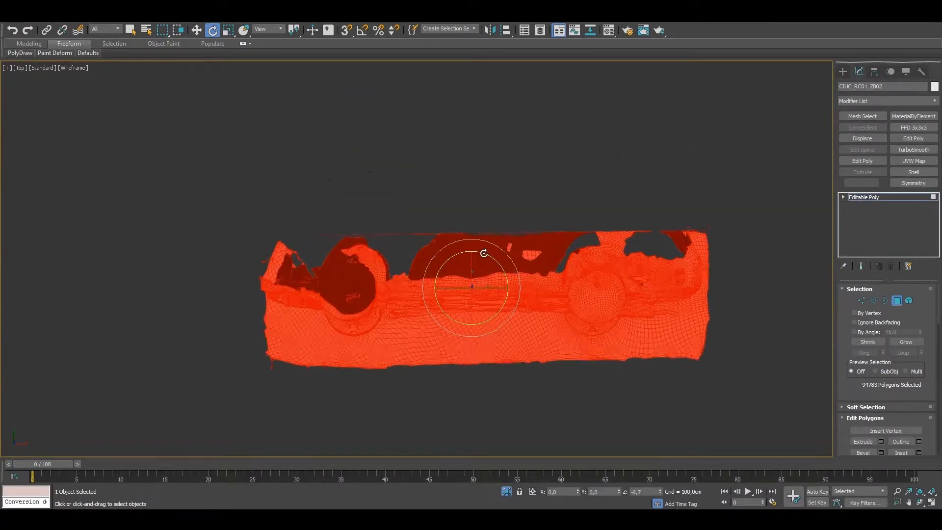
left_click(897, 300)
left_click_drag(443, 289, 443, 288)
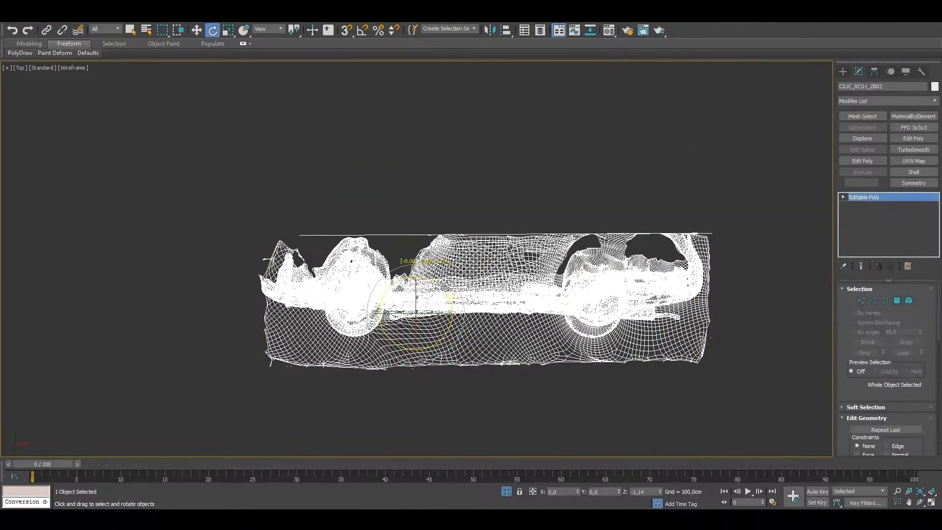
- Select a strip of polygons and orbit to inspect the car's underside
key("4")
key("ctrl+a")
left_click_drag(749, 236, 749, 237)
middle_click_drag(750, 236, 639, 218, "alt")
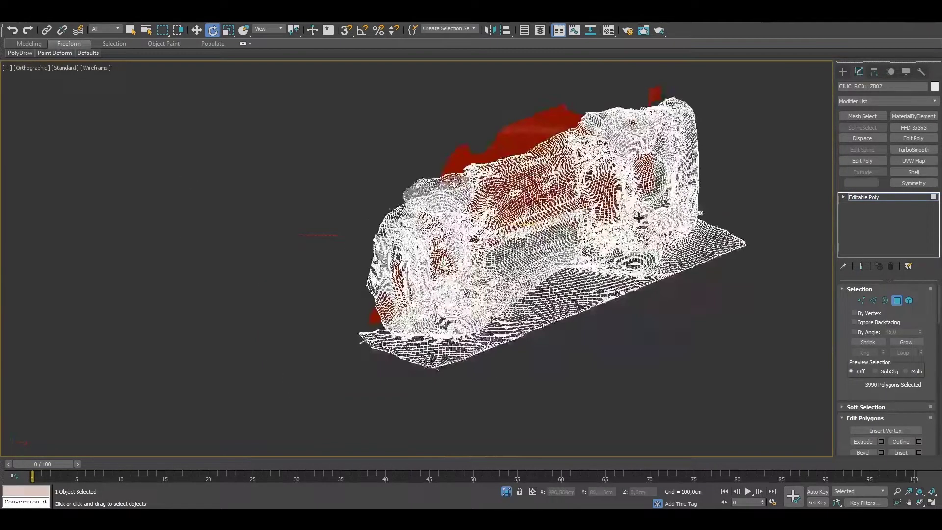
left_click(897, 300)
key("F3")
key("w")
middle_click_drag(515, 316, 610, 244, "alt")
scroll(525, 253, "up", 5)
middle_click_drag(525, 252, 539, 266, "alt")
key("f")
key("F3")
- In Front view, box-select the 663 flat ground polygons beneath the car
key("4")
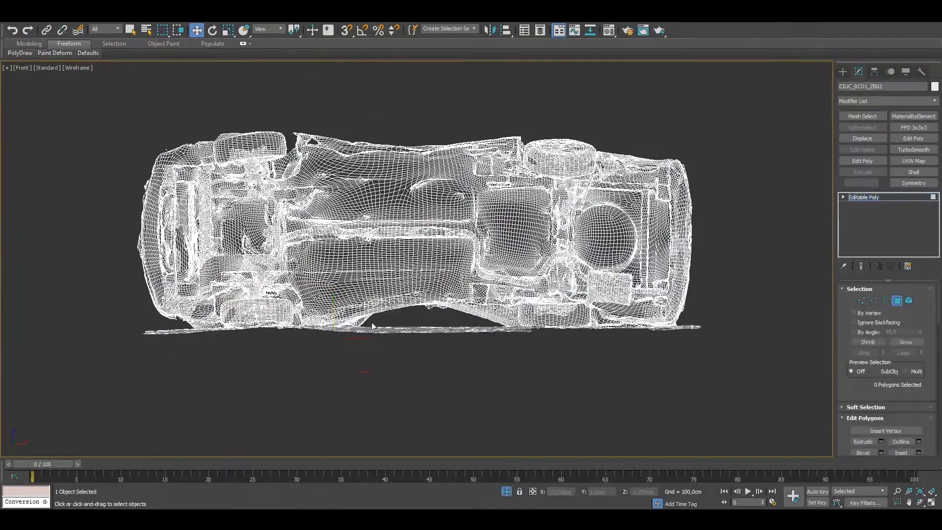
middle_click_drag(390, 337, 477, 373, "alt")
key("5")
left_click(478, 373)
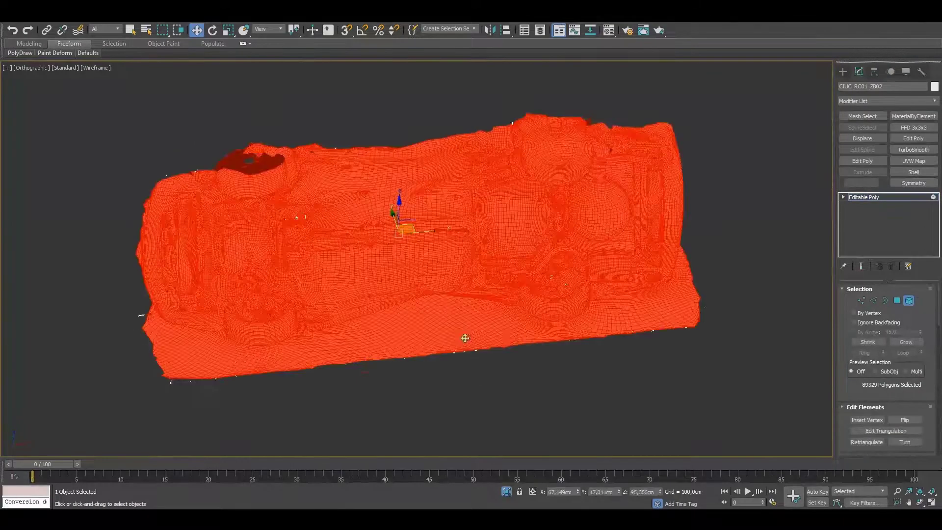
scroll(661, 324, "up", 5)
key("4")
left_click(652, 294)
scroll(591, 345, "down", 5)
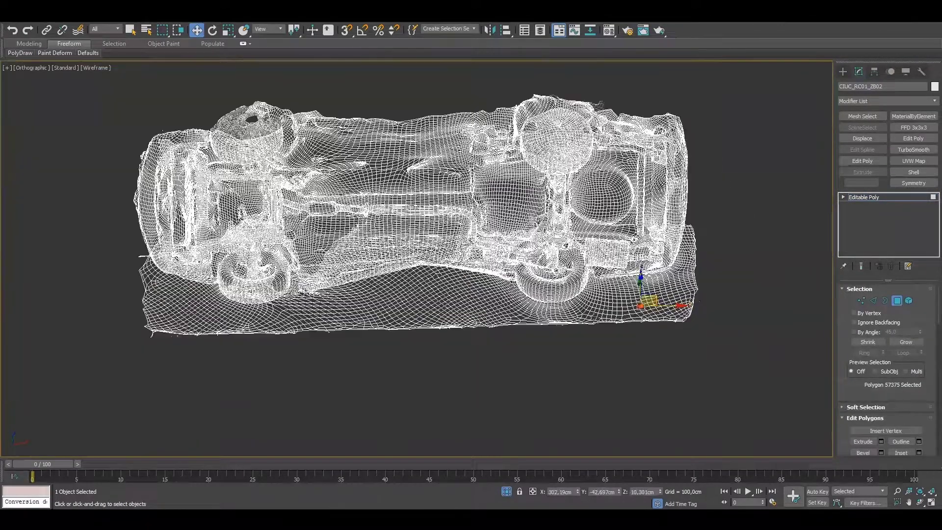
middle_click_drag(592, 345, 124, 311, "alt")
scroll(124, 311, "up", 5)
scroll(524, 309, "down", 5)
left_click_drag(497, 333, 495, 331)
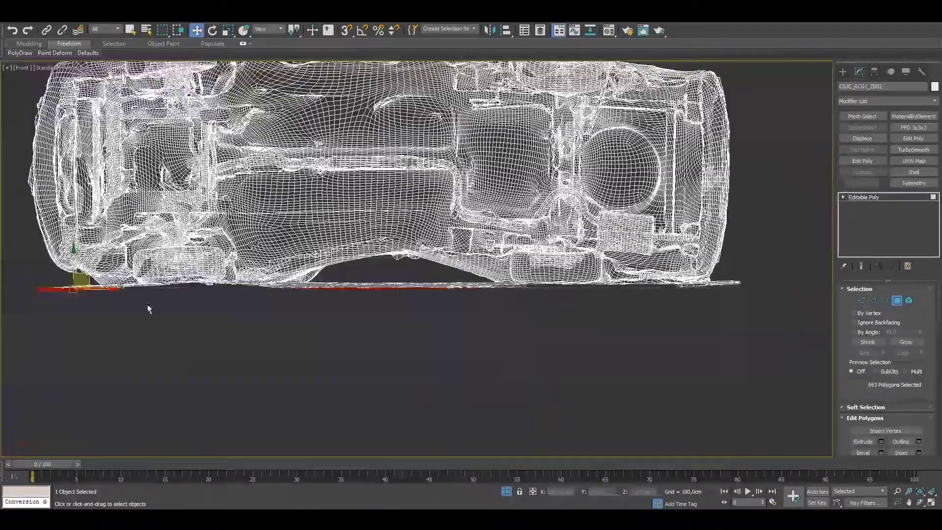
- Select the ground strip under the car, grow the selection, and delete it
middle_click_drag(817, 304, 399, 309, "alt")
left_click(904, 343)
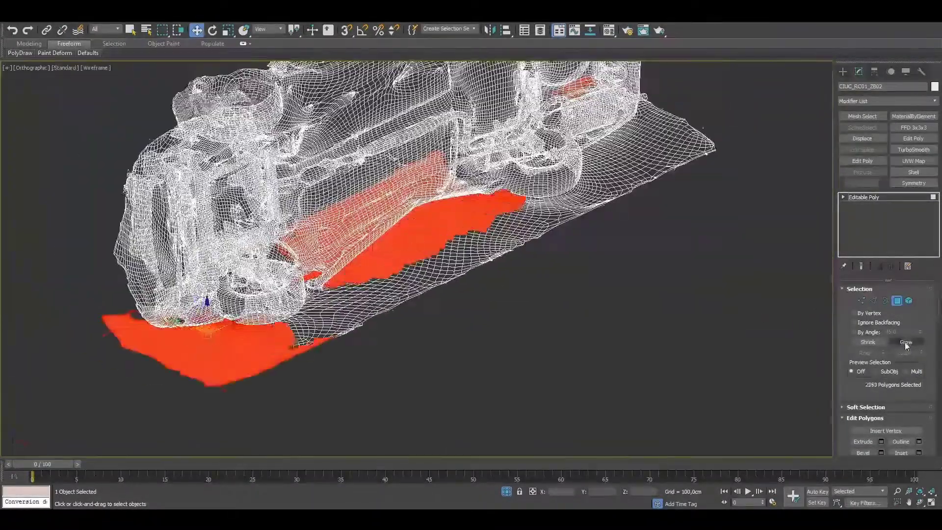
left_click(868, 342)
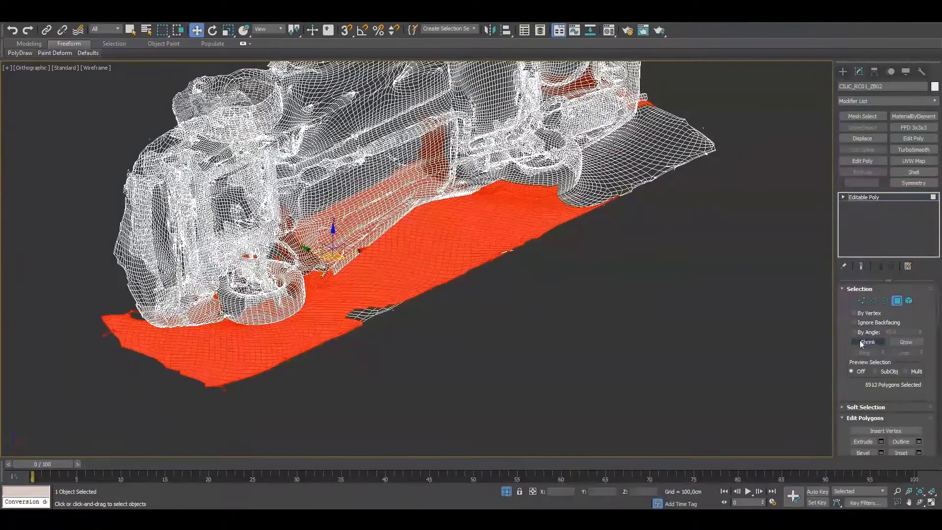
mouse_move(393, 304)
middle_mouse_down("alt")
mouse_move(434, 316)
mouse_move(378, 357)
middle_mouse_up("alt")
left_click(378, 357)
left_click_drag(426, 361, 275, 306)
left_click_drag(533, 322, 416, 274)
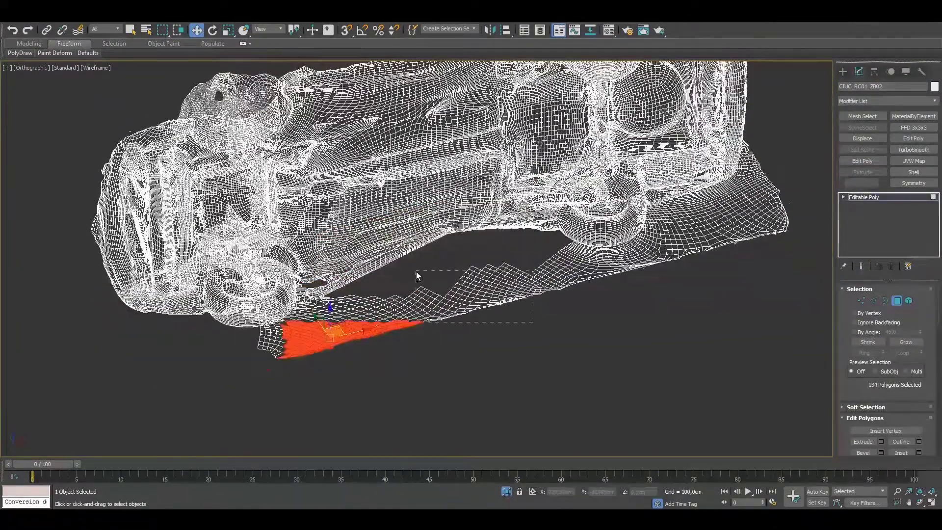
left_click(904, 342)
key("Delete")
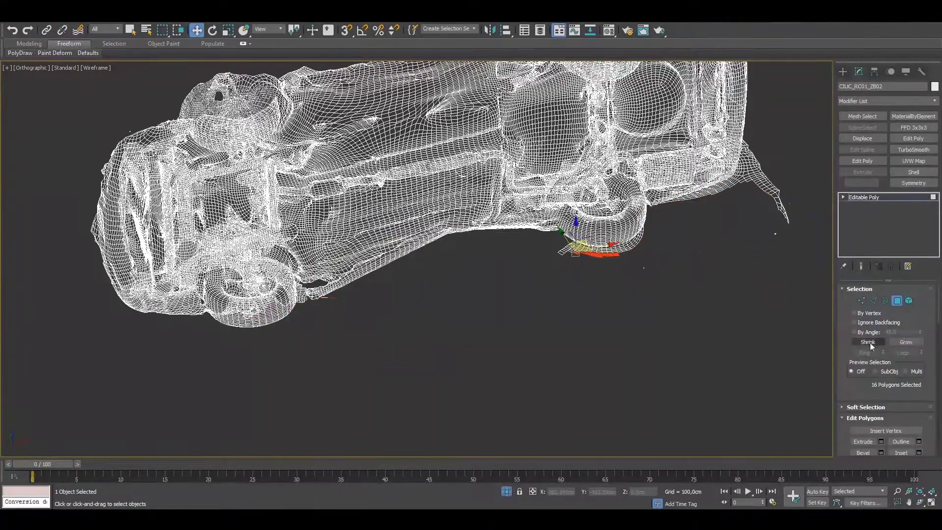
- Select the leftover ground polygons beneath the wheel
scroll(635, 233, "up", 5)
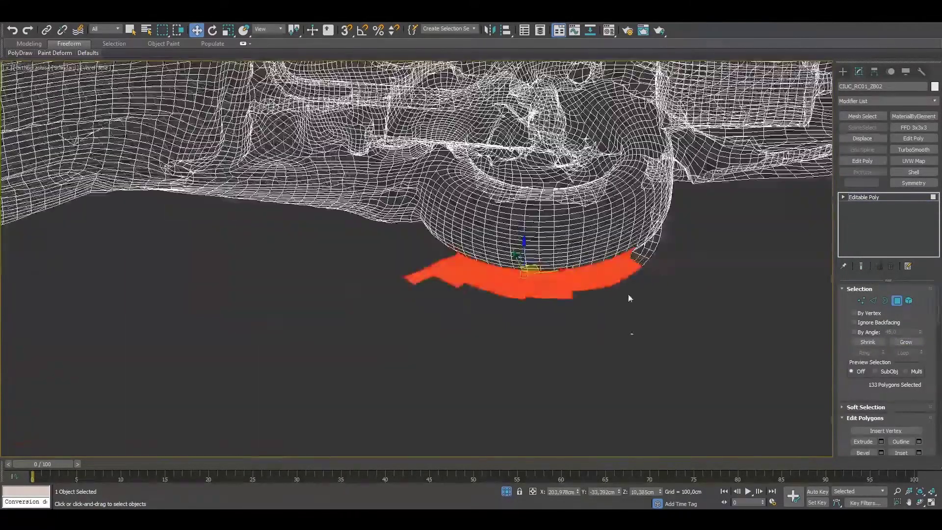
left_click_drag(647, 306, 386, 287)
left_click(855, 340)
mouse_move(692, 304)
middle_mouse_down("alt")
mouse_move(656, 293)
mouse_move(525, 386)
middle_mouse_up("alt")
left_click_drag(473, 366, 525, 385)
middle_click_drag(525, 385, 543, 378, "alt")
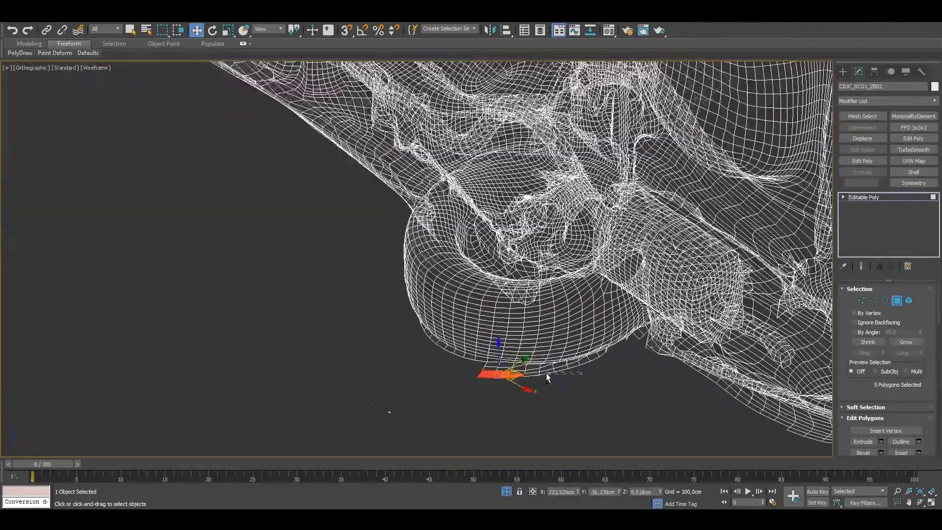
mouse_move(613, 383)
middle_mouse_down("alt")
mouse_move(715, 400)
mouse_move(696, 343)
middle_mouse_up("alt")
left_click(715, 399)
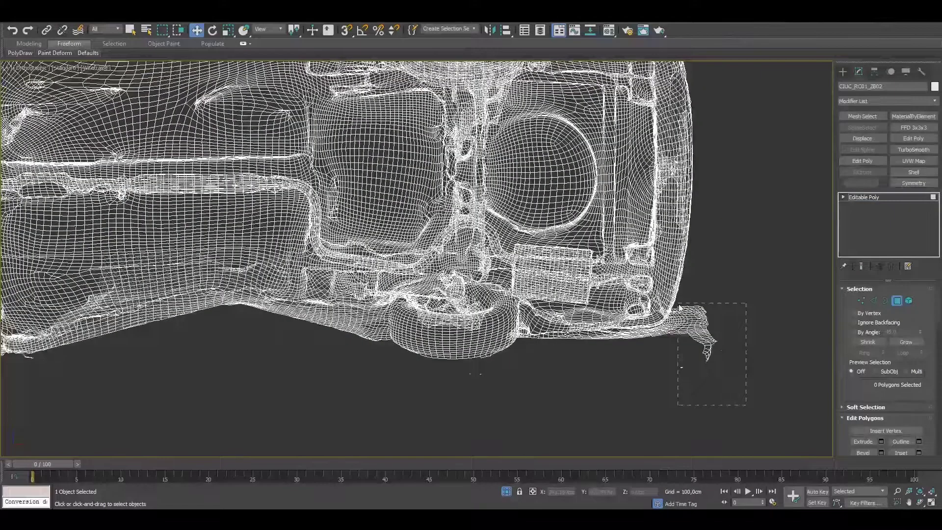
- Exit polygon editing and review the cleaned car in textured and wireframe views
scroll(453, 335, "up", 5)
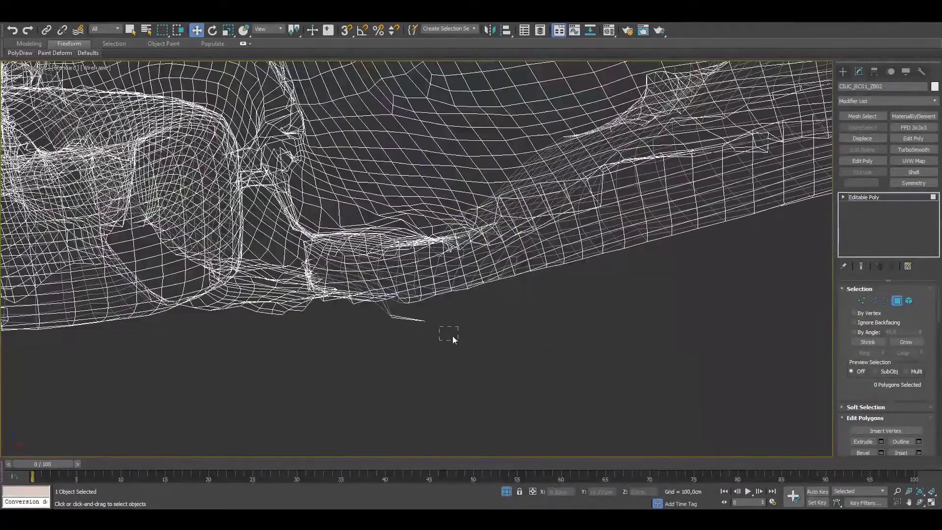
key("F3")
key("4")
scroll(465, 325, "down", 5)
key("F3")
scroll(507, 329, "up", 2)
- Select the DINO object from the scene list and frame it in Front view
middle_click_drag(508, 329, 553, 242, "alt")
scroll(553, 242, "down", 5)
key("F3")
scroll(586, 275, "up", 6)
key("F3")
key("h")
left_click(41, 102)
key("Return")
key("z")
key("f")
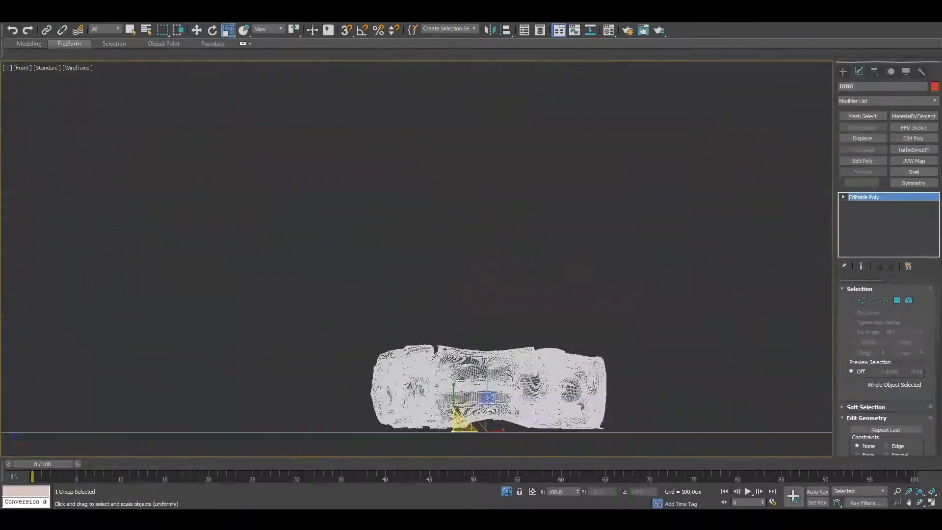
key("r")
- Uniformly scale the dinosaur up so it towers over the car
middle_click_drag(525, 370, 461, 334, "alt")
key("w")
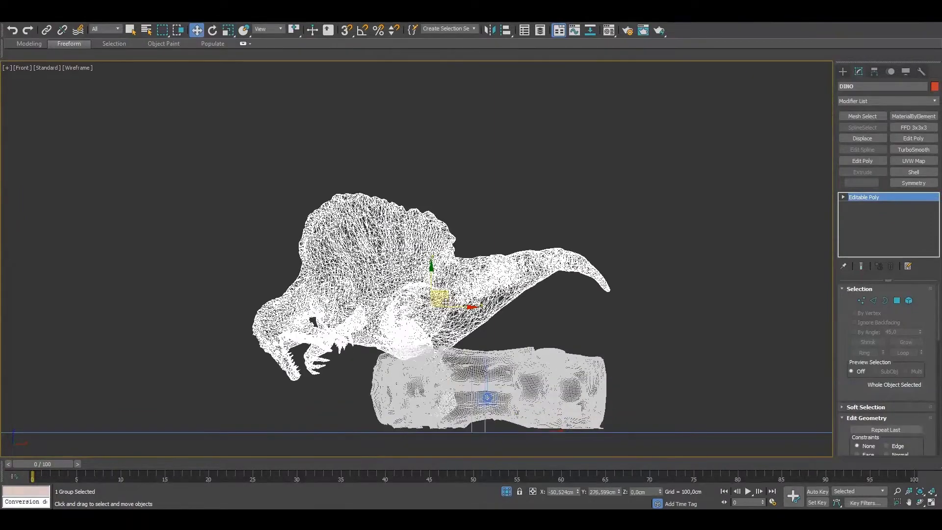
key("F3")
scroll(437, 314, "up", 5)
key("f")
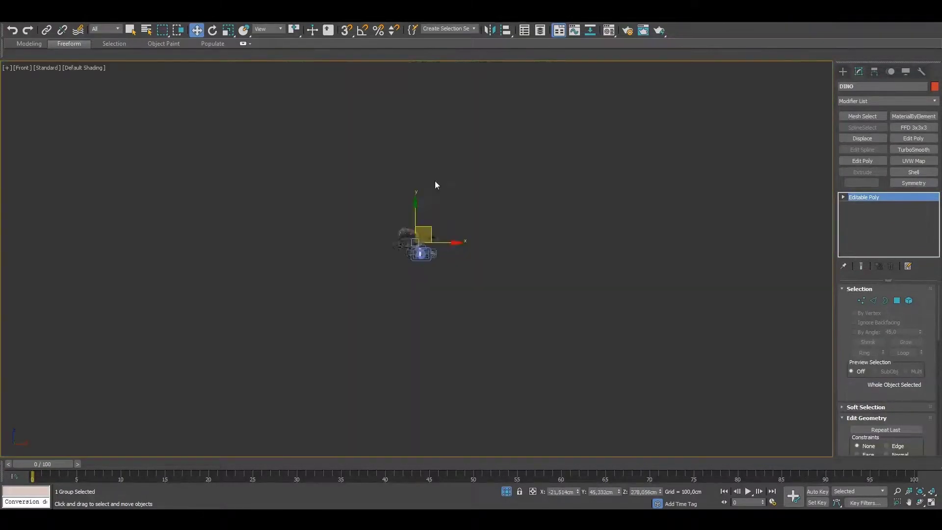
key("z")
key("r")
left_click_drag(473, 245, 472, 230)
- Orbit around the scene to check the dinosaur perched on the car
key("F3")
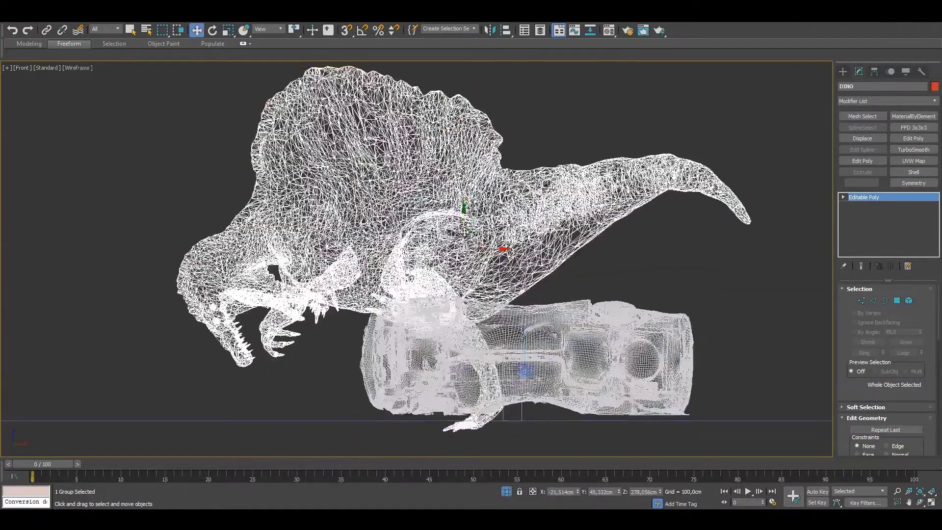
key("F3")
key("w")
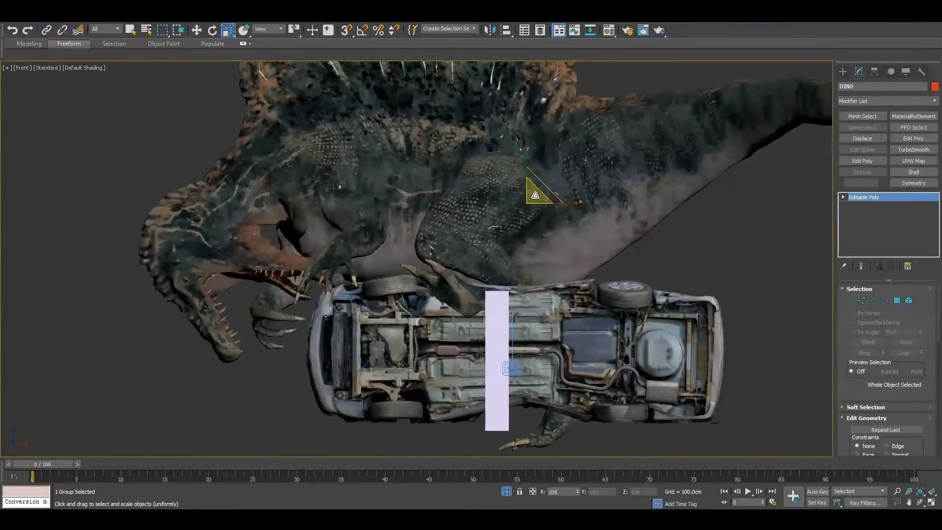
key("F3")
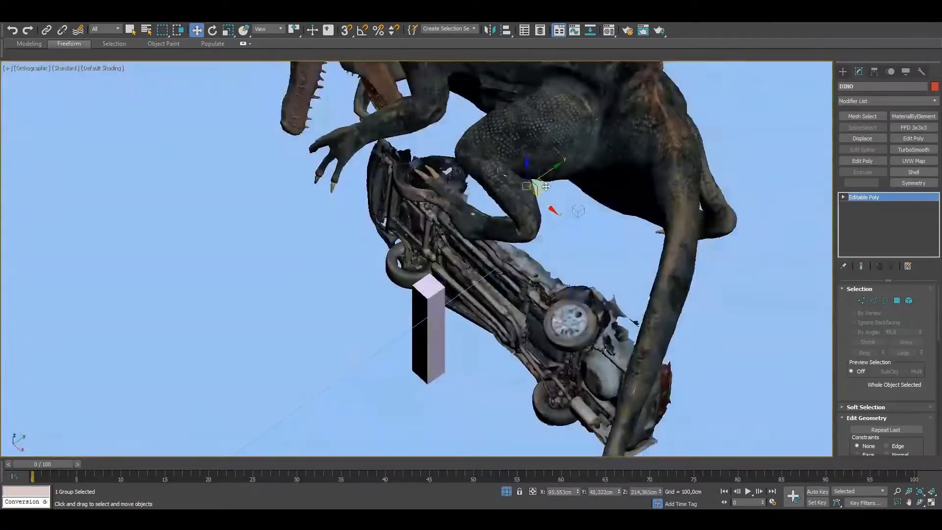
mouse_move(559, 162)
middle_mouse_down("alt")
mouse_move(610, 156)
mouse_move(564, 213)
middle_mouse_up("alt")
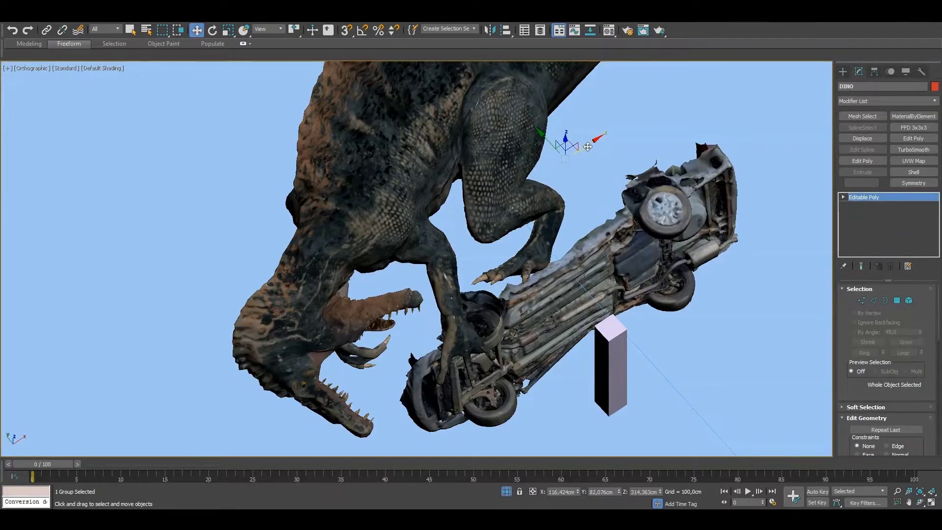
middle_click_drag(588, 147, 462, 309, "alt")
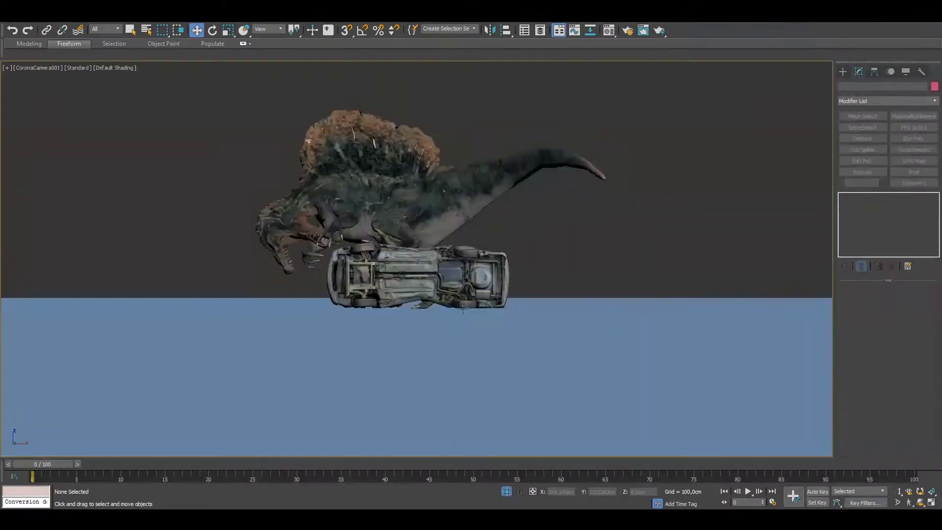
- Check the selection's move values, then select the camera target by name and move it to re-aim the shot
right_click(196, 30)
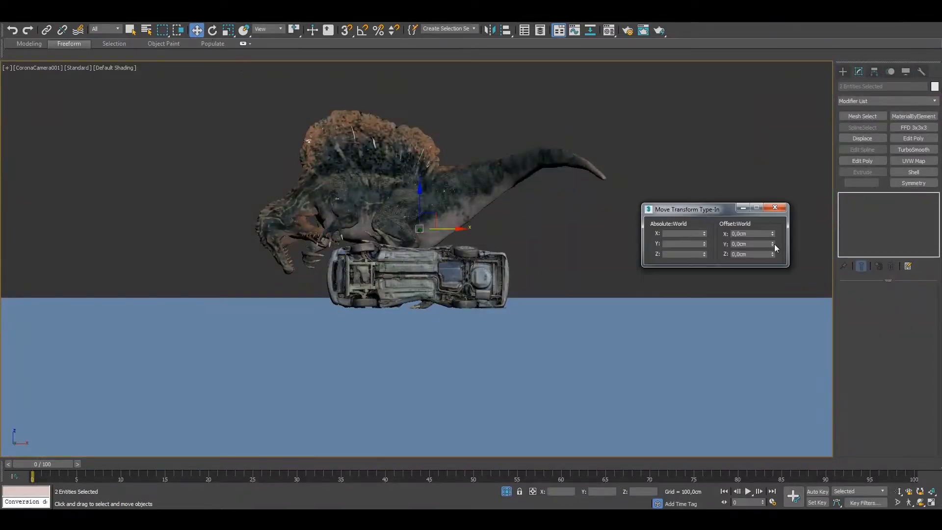
scroll(734, 400, "up", 2)
scroll(656, 189, "up", 2)
scroll(656, 190, "up", 2)
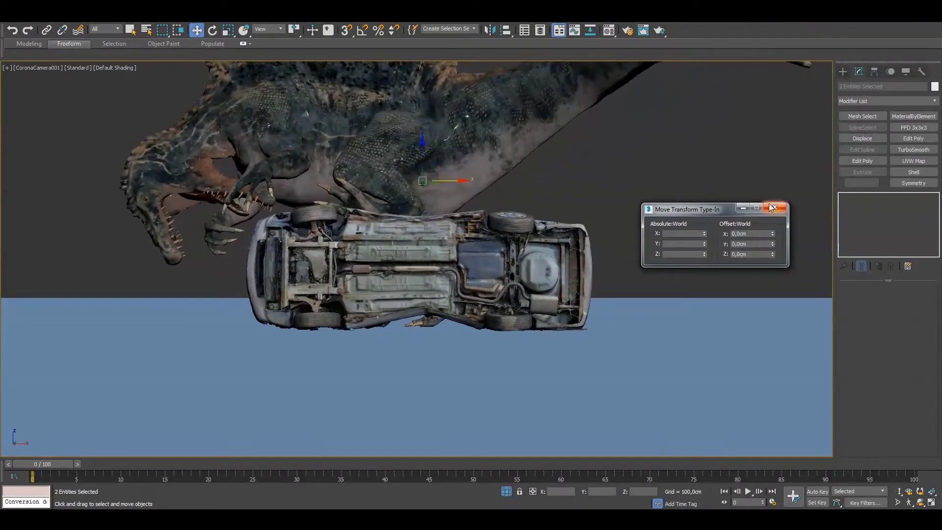
left_click(772, 208)
key("h")
double_click(105, 84)
left_click_drag(419, 253, 376, 145)
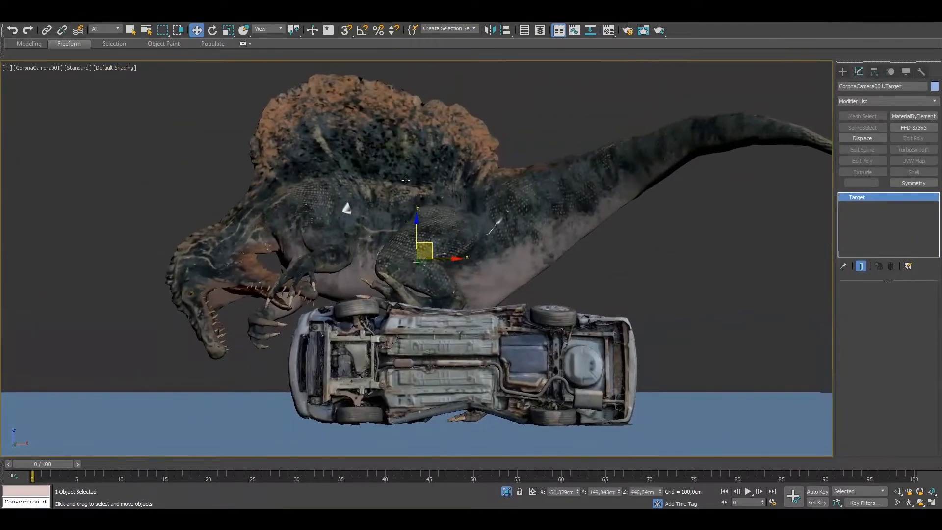
- Set CoronaCamera001 to a 35 mm focal length and an F-stop of 7
scroll(888, 368, "down", 5)
double_click(904, 357)
type("35")
key("Return")
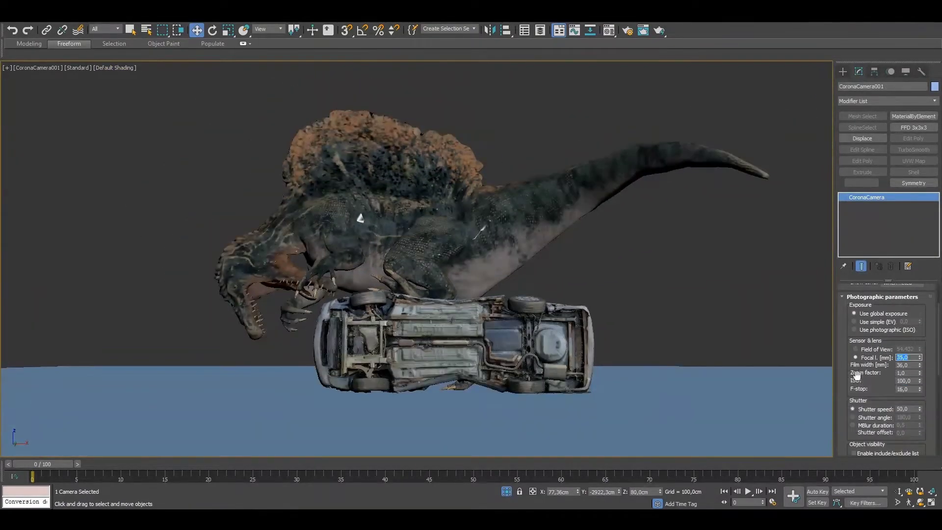
scroll(904, 354, "down", 2)
double_click(902, 365)
type("7")
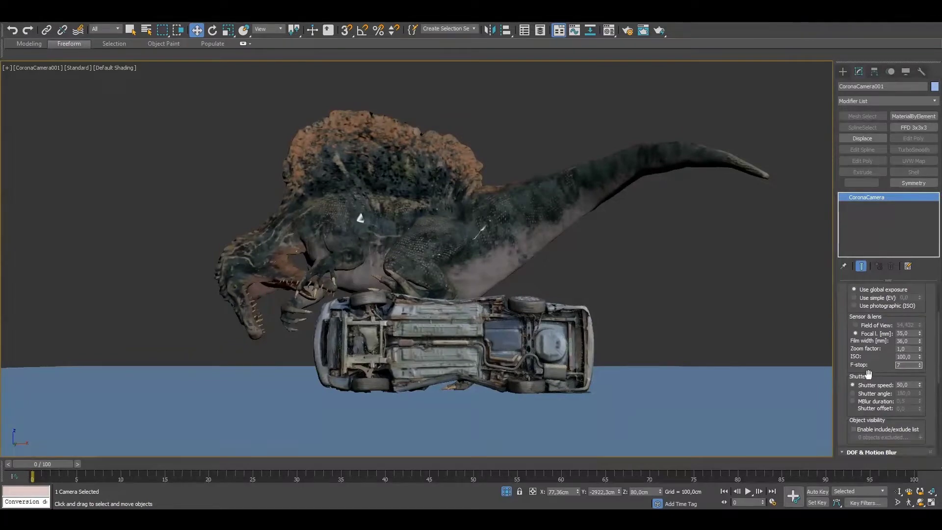
left_click_drag(845, 377, 845, 288)
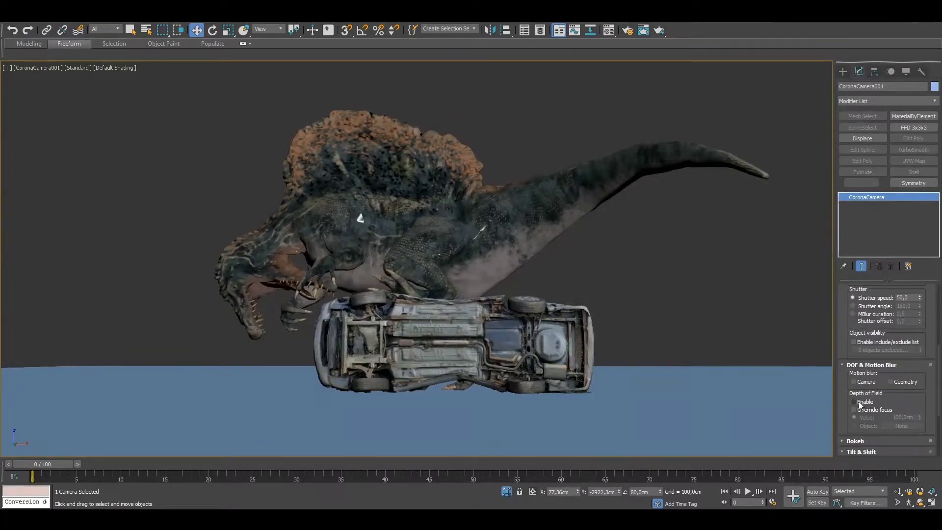
- Rotate the dinosaur and car, move the camera closer, re-aim its target and enable Safe Frame
key("t")
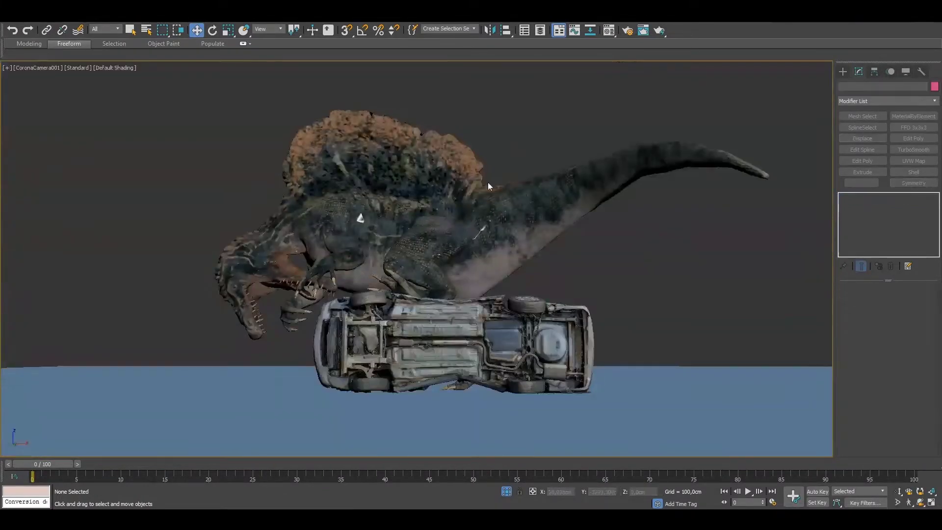
middle_click_drag(466, 253, 457, 253)
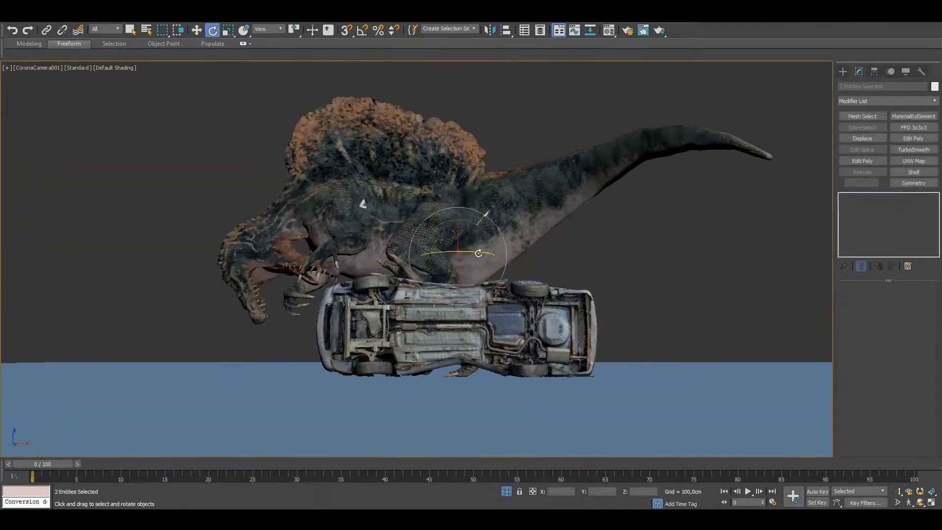
mouse_move(478, 254)
left_mouse_down()
mouse_move(476, 292)
mouse_move(480, 253)
mouse_move(470, 252)
left_mouse_up()
middle_click_drag(480, 255, 395, 256)
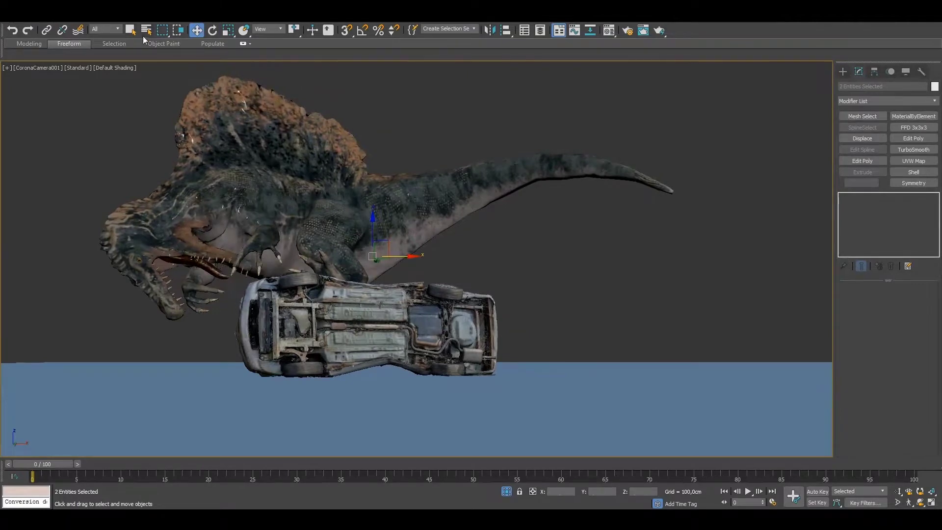
left_click(395, 256)
mouse_move(398, 203)
left_mouse_down()
mouse_move(414, 208)
mouse_move(430, 243)
left_mouse_up()
key("shift+f")
left_click(409, 390)
- Add a Displace modifier to the ground plane using the fog texture bitmap from TEXTURES/EFFECTS
left_click(862, 138)
left_click(886, 376)
double_click(344, 141)
left_click(31, 165)
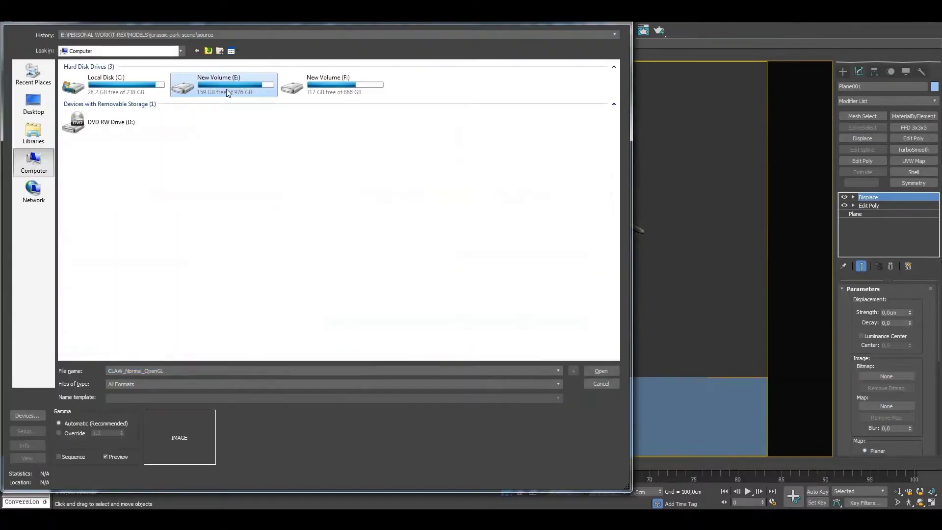
double_click(230, 86)
double_click(87, 160)
scroll(255, 211, "down", 5)
scroll(255, 210, "down", 5)
double_click(368, 258)
- Try displacement strengths of 50 and then 65, checking the rippled ground from the top view
type("50")
key("Return")
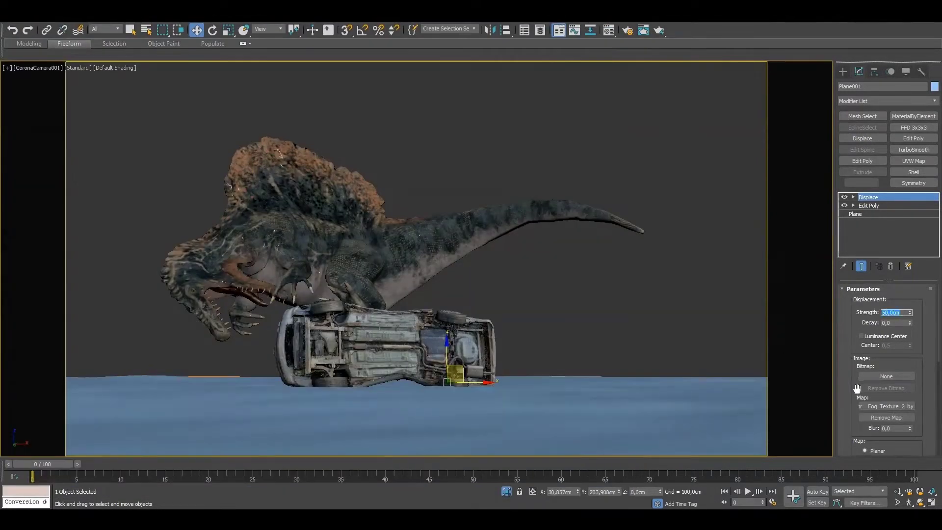
key("t")
mouse_move(471, 274)
middle_mouse_down("alt")
mouse_move(490, 288)
mouse_move(687, 257)
middle_mouse_up("alt")
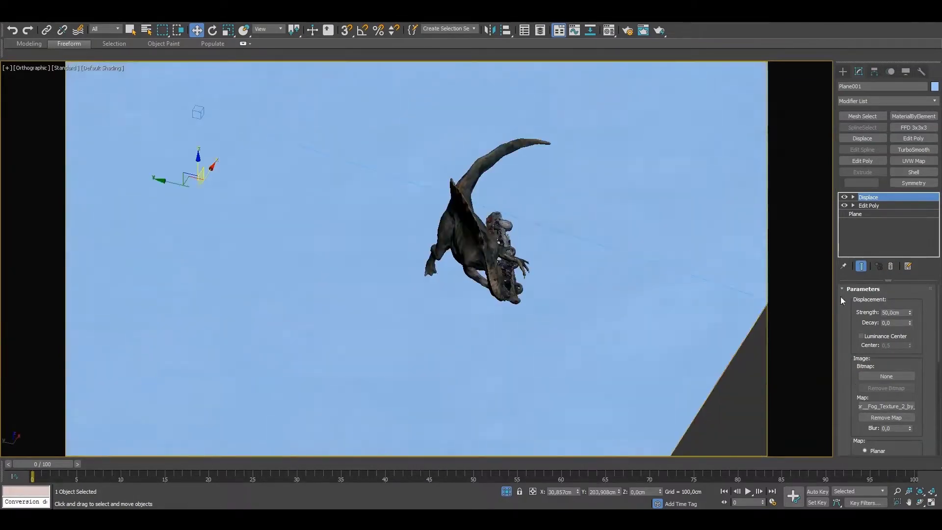
key("c")
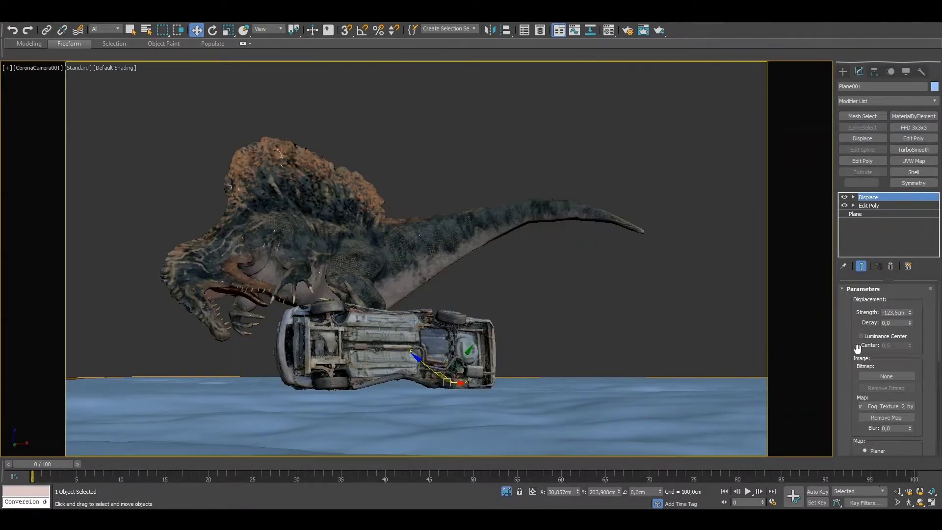
type("65")
key("Return")
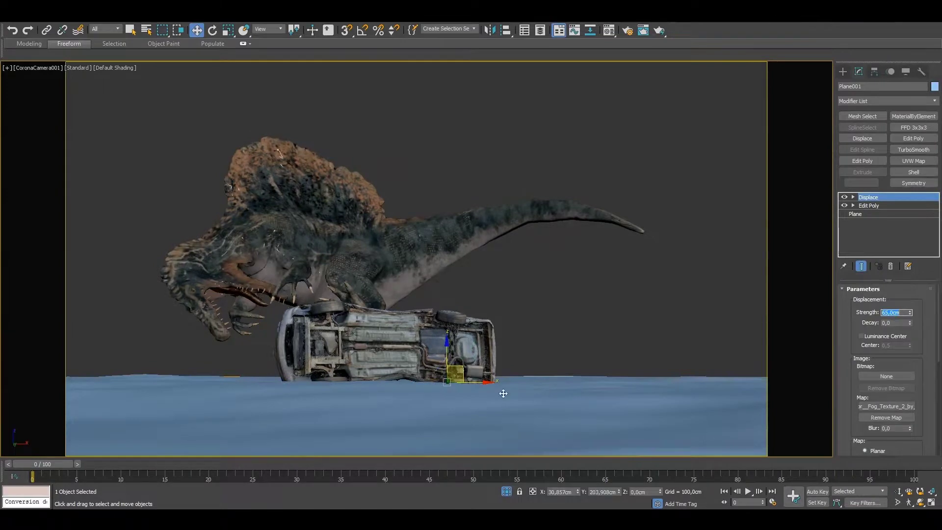
key("t")
mouse_move(441, 294)
middle_mouse_down("alt")
mouse_move(460, 310)
mouse_move(506, 269)
middle_mouse_up("alt")
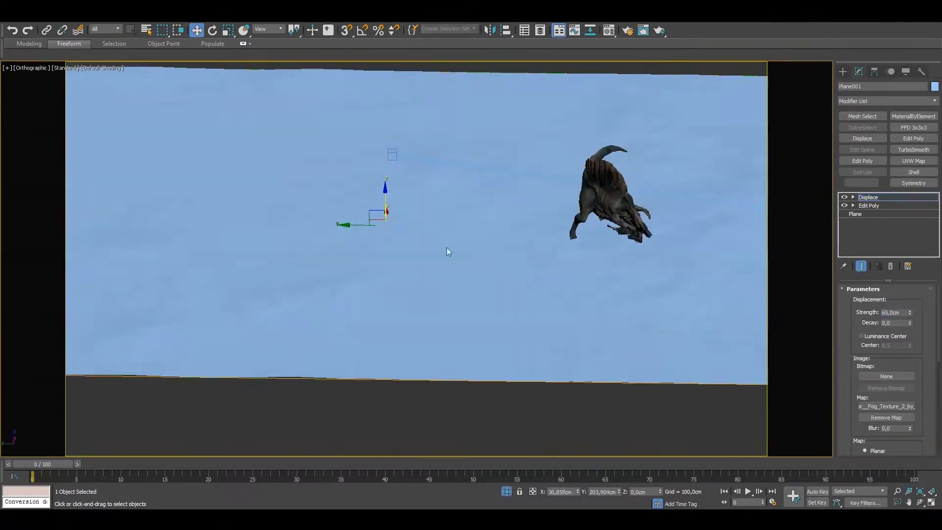
key("w")
key("c")
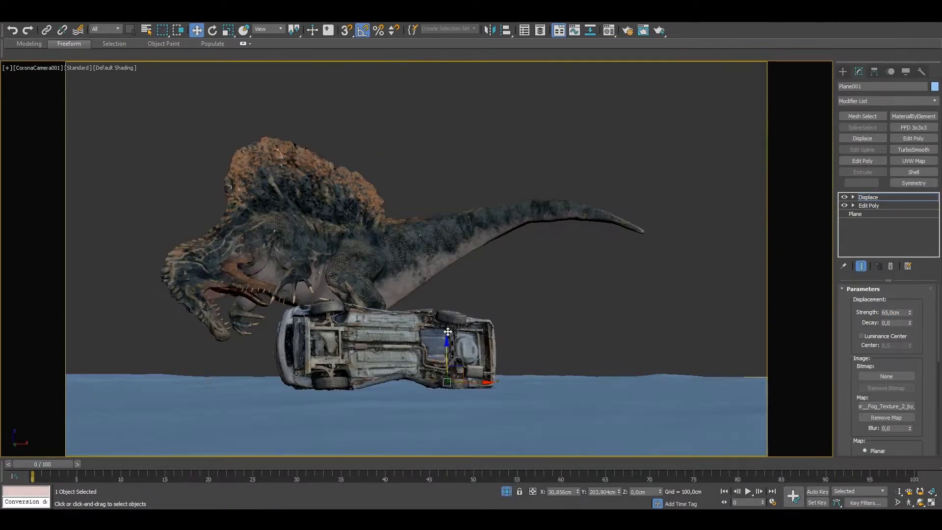
- Raise the displacement strength to 165,75 cm and orbit around the plane, dinosaur and car to inspect the relief
left_click_drag(910, 312, 898, 235)
key("u")
mouse_move(504, 371)
middle_mouse_down("alt")
mouse_move(439, 293)
mouse_move(537, 278)
mouse_move(580, 192)
middle_mouse_up("alt")
key("r")
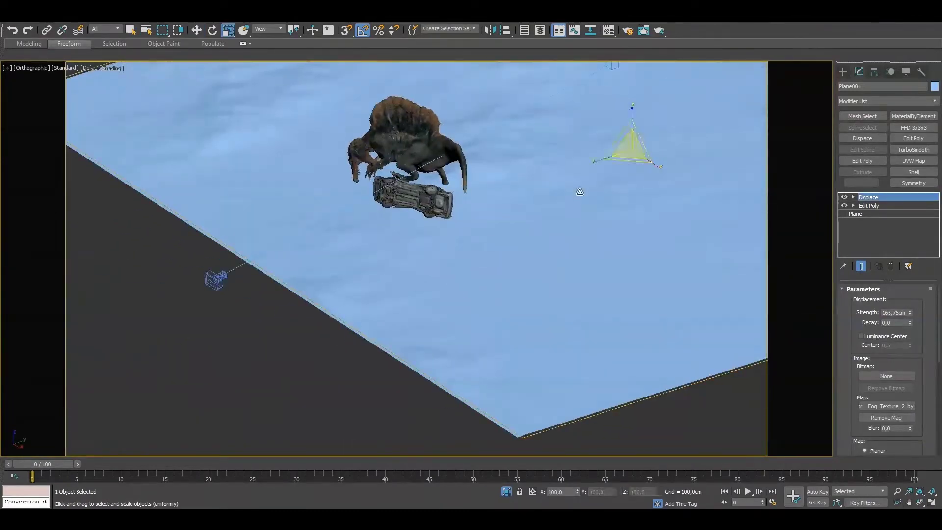
key("q")
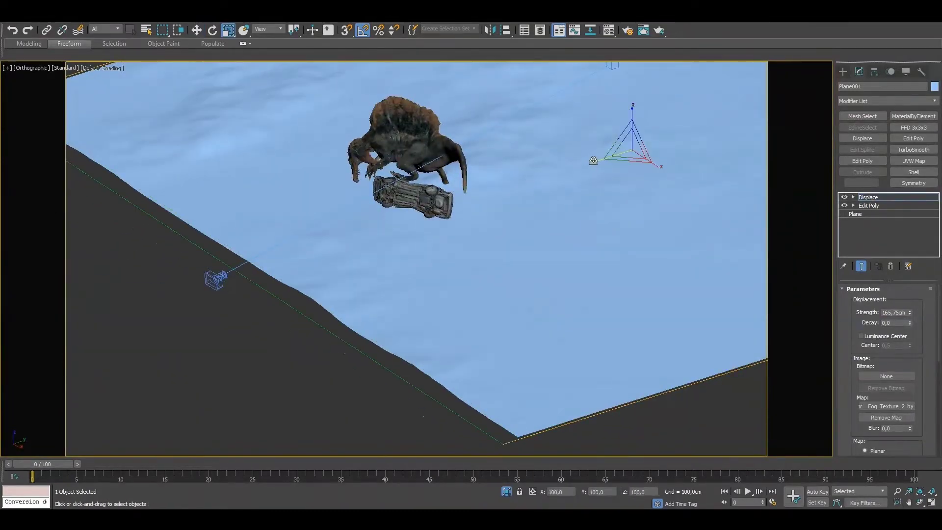
key("c")
key("t")
key("z")
key("w")
key("c")
key("u")
mouse_move(359, 388)
middle_mouse_down("alt")
mouse_move(435, 316)
mouse_move(480, 242)
mouse_move(790, 289)
middle_mouse_up("alt")
- Add an Edit Poly to the plane and push the vertices under the car down with soft selection
right_click(562, 239)
left_click(862, 160)
middle_click_drag(474, 316, 414, 288, "alt")
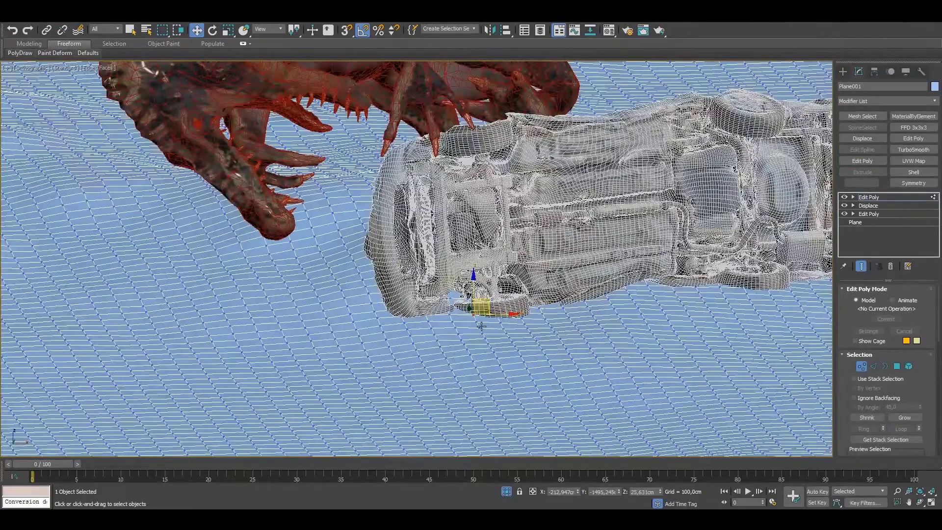
scroll(413, 288, "up", 3)
scroll(883, 368, "down", 5)
left_click(854, 299)
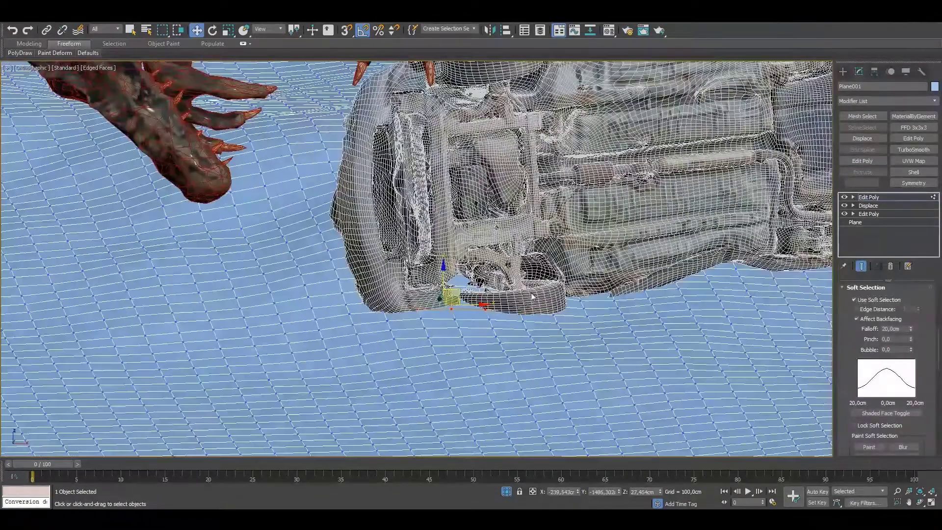
left_click_drag(446, 276, 447, 297)
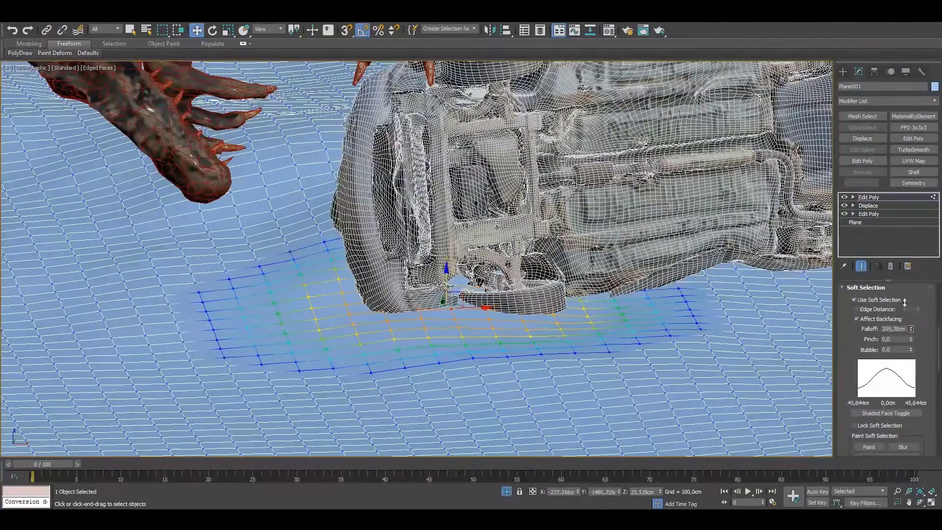
- Inspect the sunken ground under the car in wireframe and edged-faces camera views
mouse_move(535, 322)
middle_mouse_down("alt")
mouse_move(263, 261)
mouse_move(365, 319)
middle_mouse_up("alt")
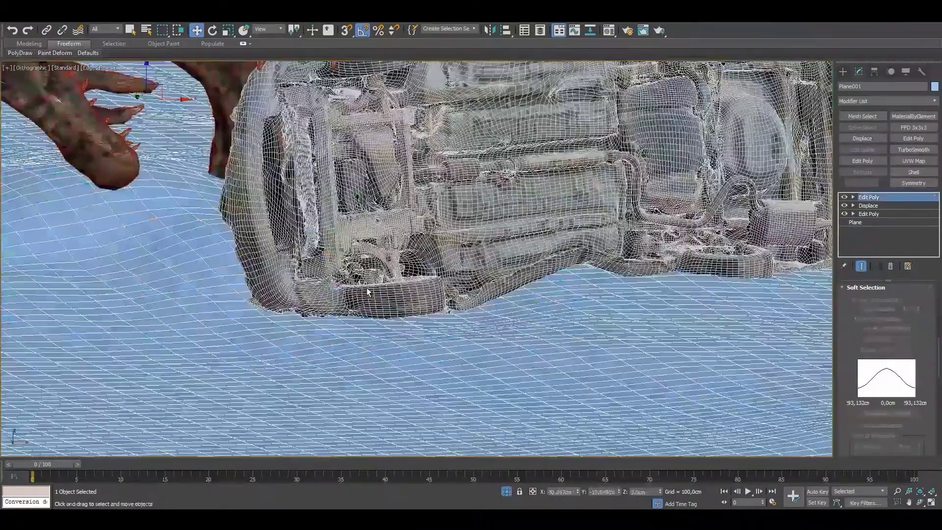
key("F3")
key("F3")
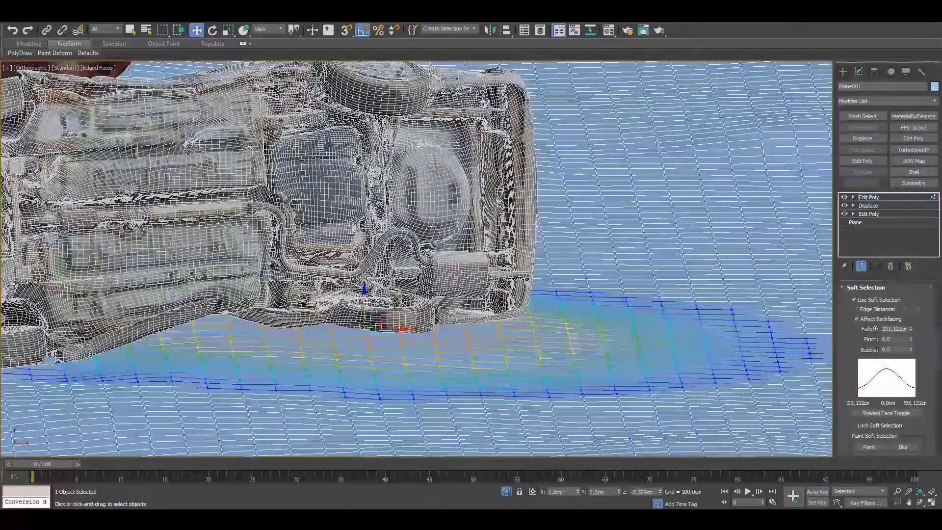
key("c")
key("F4")
key("F4")
key("F4")
- Select CoronaCamera001 by name and move it down slightly
key("h")
double_click(47, 76)
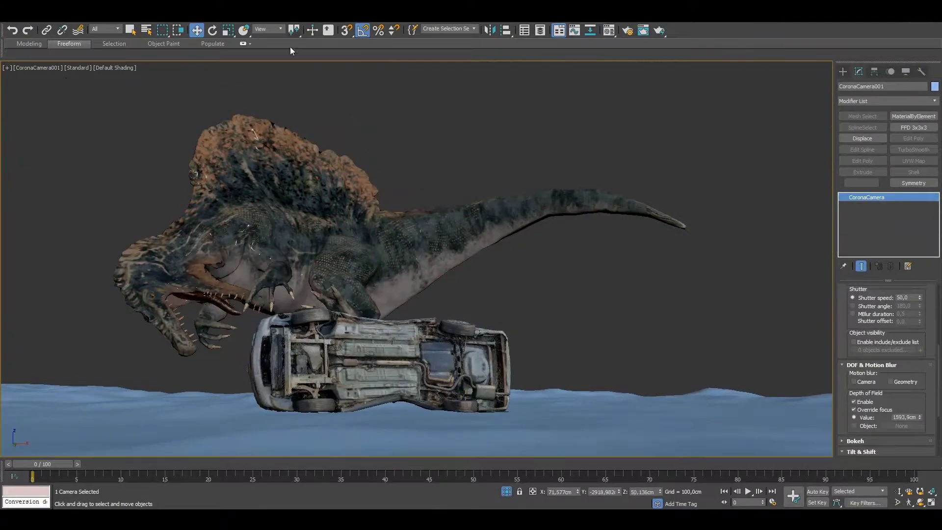
left_click_drag(426, 246, 427, 254)
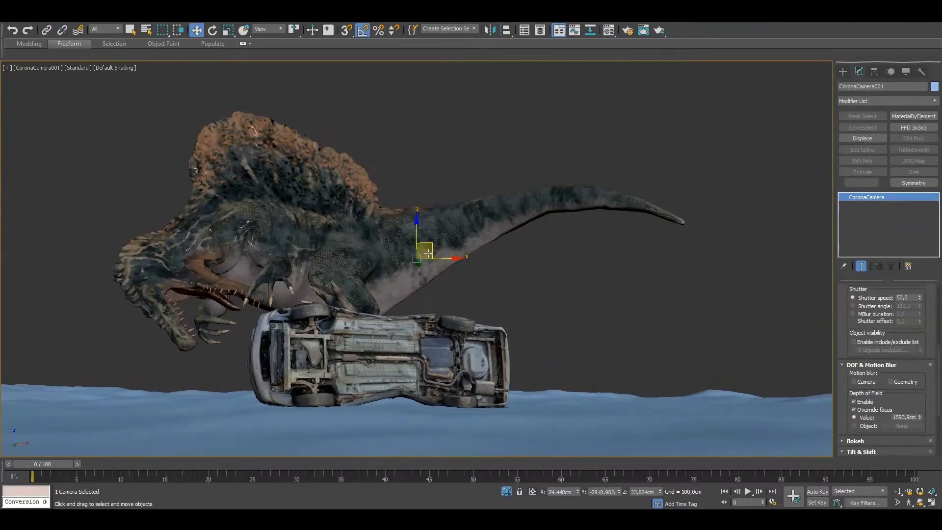
key("t")
scroll(423, 223, "up", 4)
key("c")
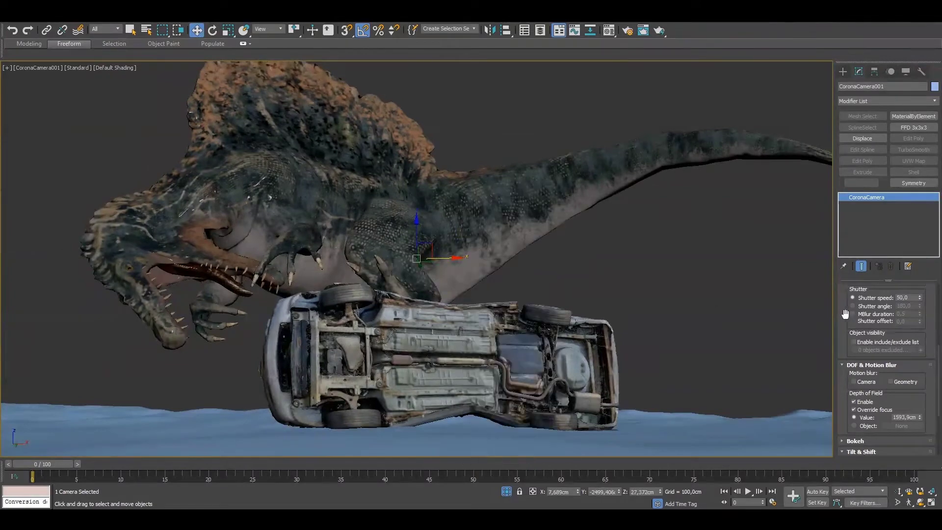
- Set the camera focal length to 28 mm and shift the camera sideways to reframe the shot
left_click_drag(845, 314, 846, 429)
double_click(903, 361)
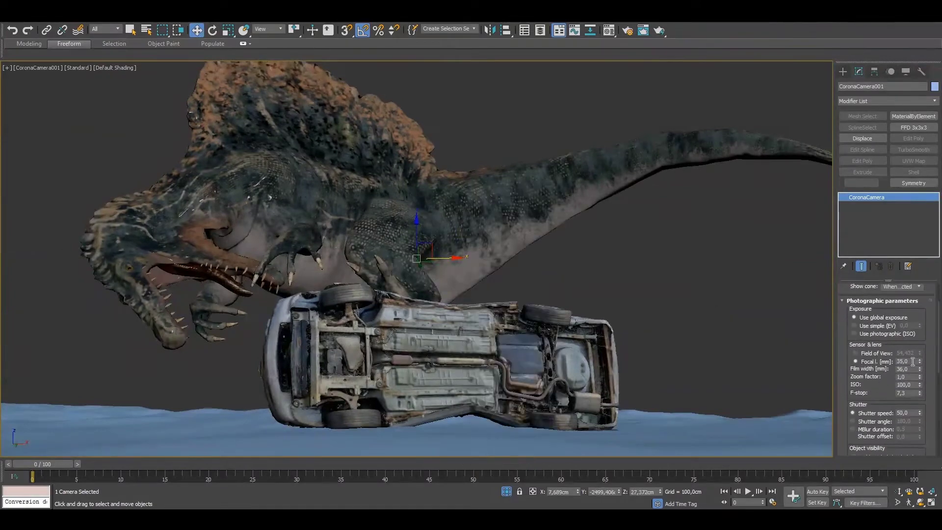
type("28")
key("Return")
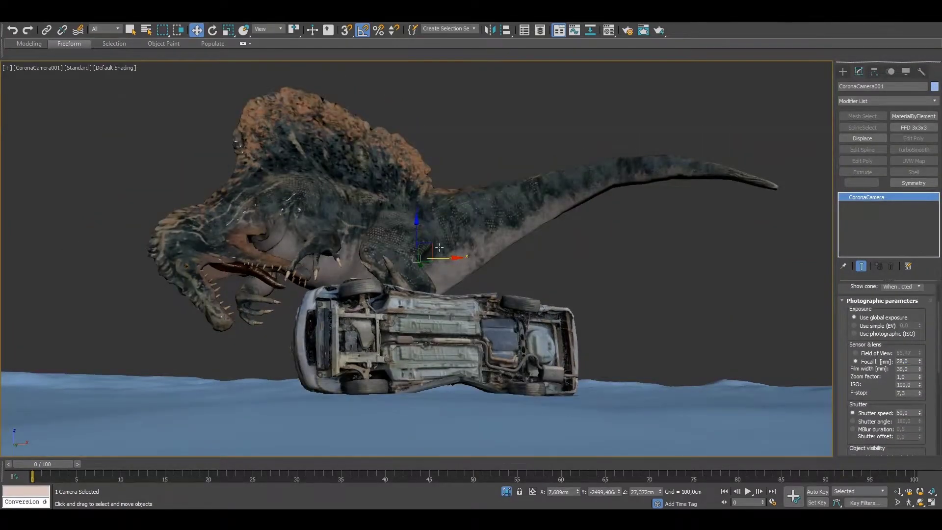
mouse_move(439, 248)
left_mouse_down()
mouse_move(458, 243)
mouse_move(437, 264)
left_mouse_up()
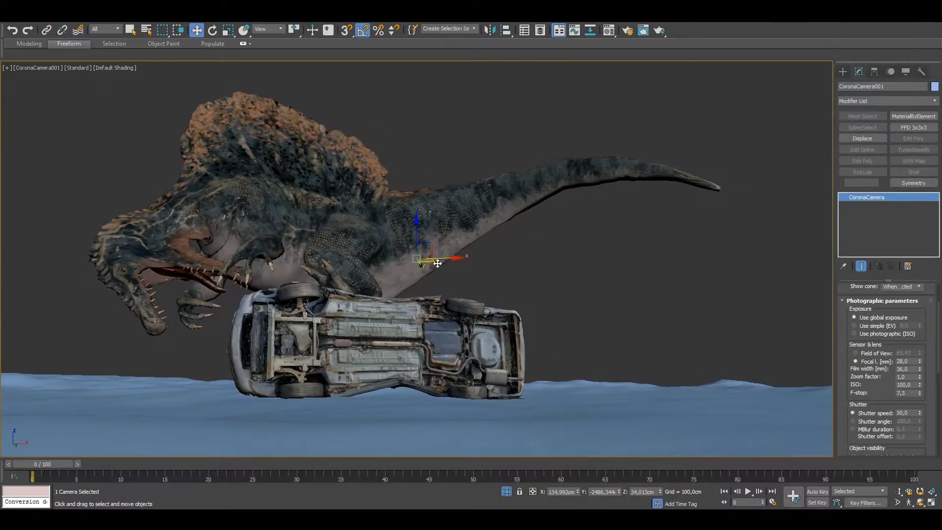
left_click_drag(447, 258, 437, 258)
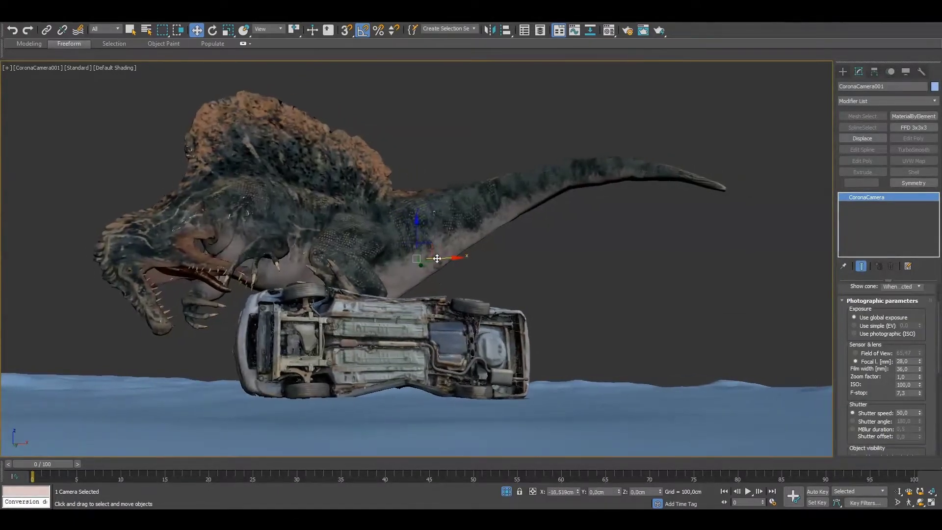
- Show the Safe Frame in the camera view, then select and deselect the camera target
key("shift+f")
right_click(454, 248)
left_click(431, 242)
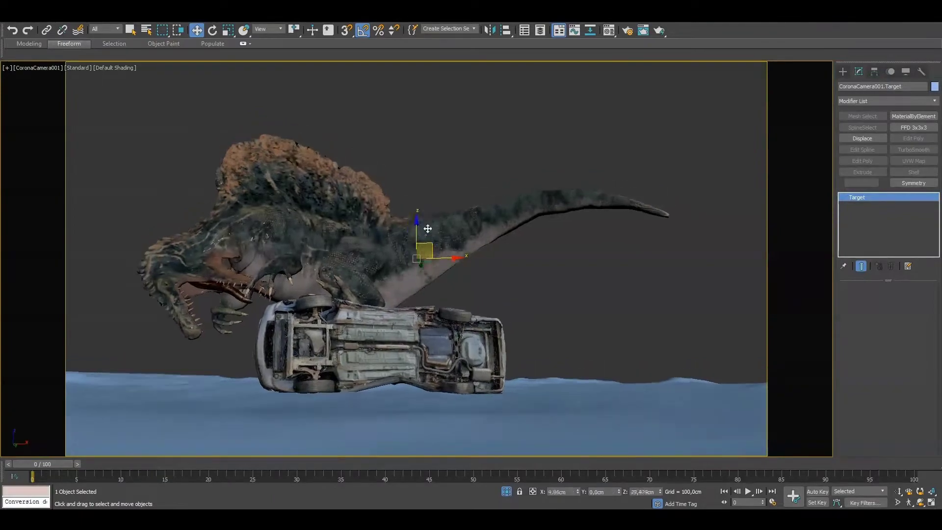
left_click(445, 181)
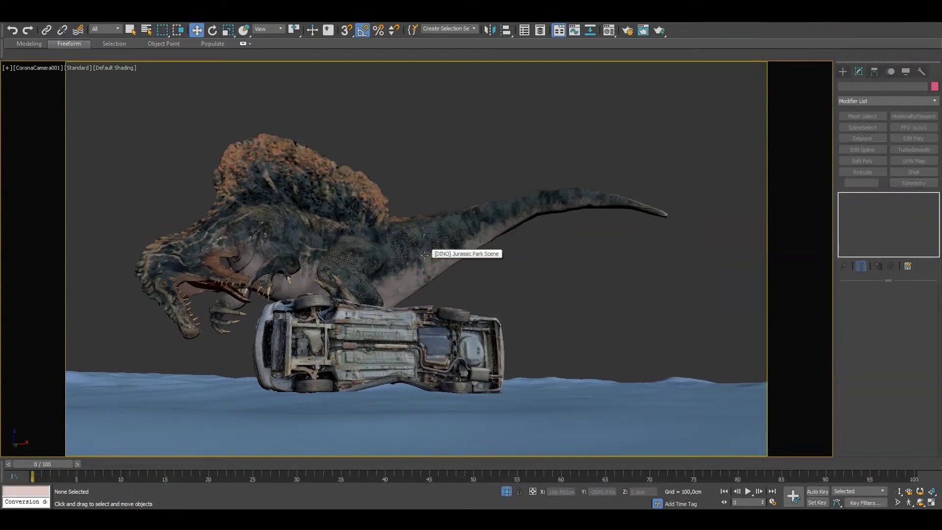
- Rotate the dinosaur and car together 5 degrees about Z
left_click(425, 255)
key("u")
middle_click_drag(424, 255, 232, 318, "alt")
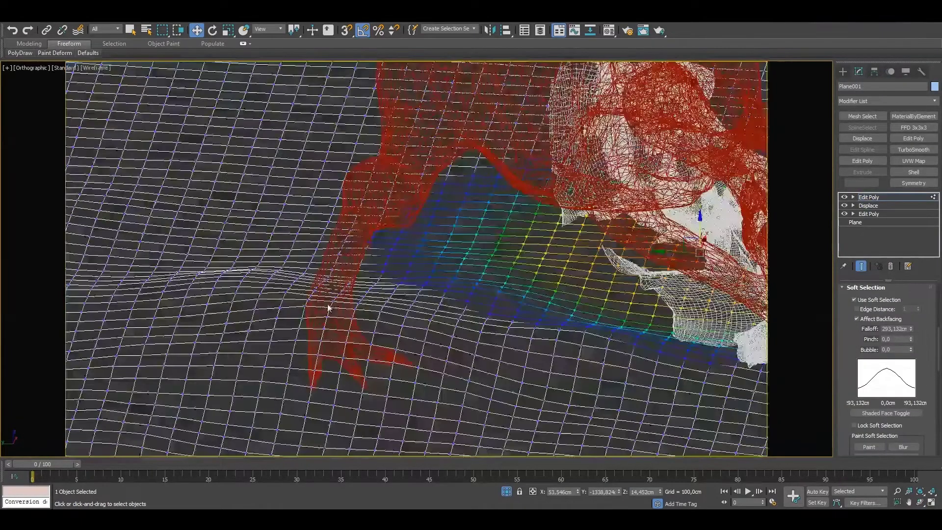
mouse_move(232, 318)
middle_mouse_down("alt")
mouse_move(318, 390)
mouse_move(393, 378)
middle_mouse_up("alt")
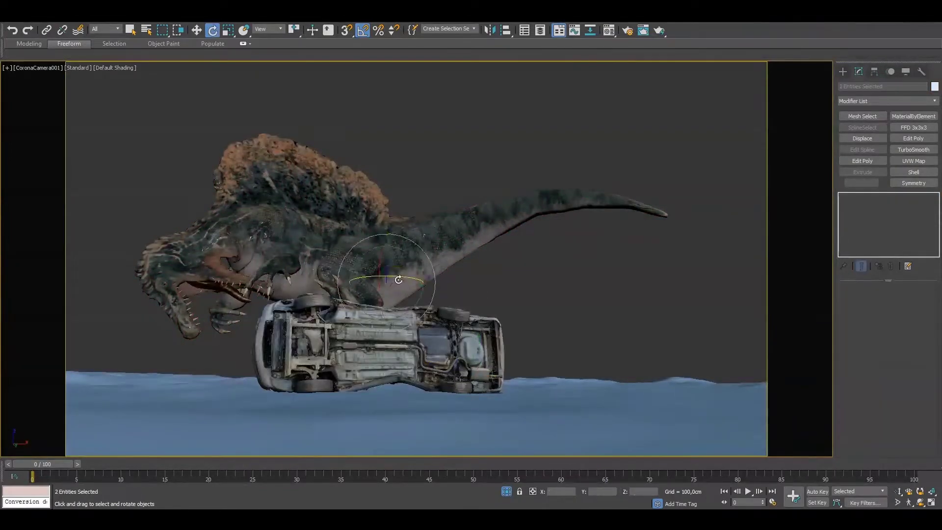
left_click_drag(397, 280, 400, 294)
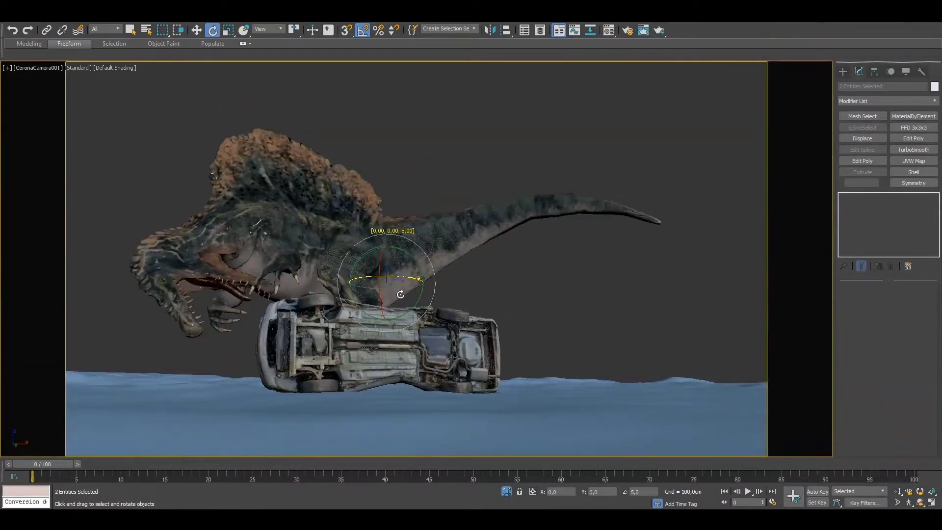
- Move the car alone left so it sits under the dinosaur, then clear the selection
key("w")
left_click(399, 319)
mouse_move(400, 349)
left_mouse_down()
mouse_move(441, 350)
mouse_move(214, 350)
left_mouse_up()
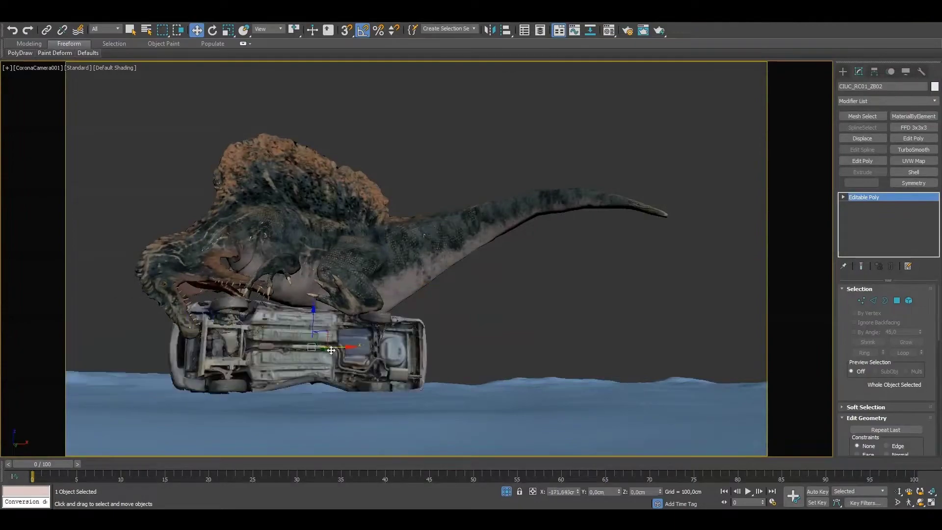
middle_click_drag(214, 350, 437, 225, "alt")
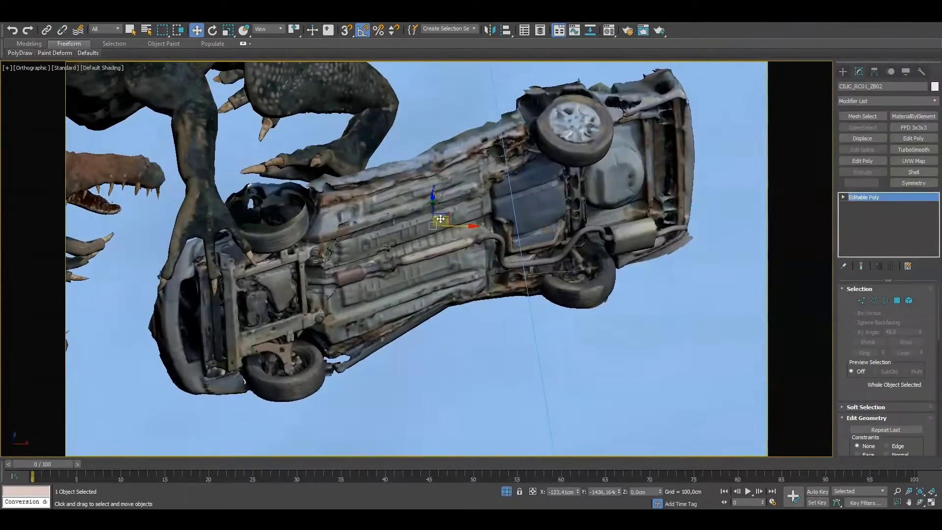
left_click_drag(437, 225, 427, 230)
key("c")
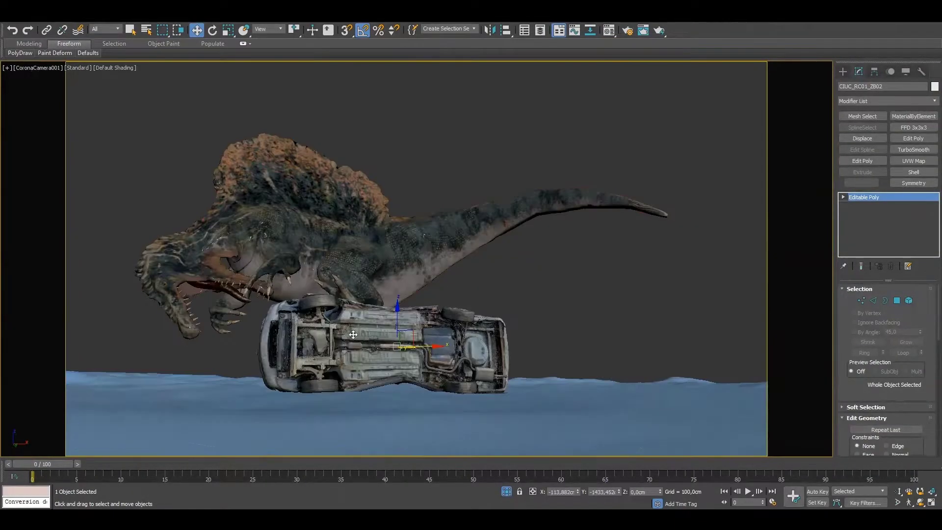
key("w")
key("ctrl+d")
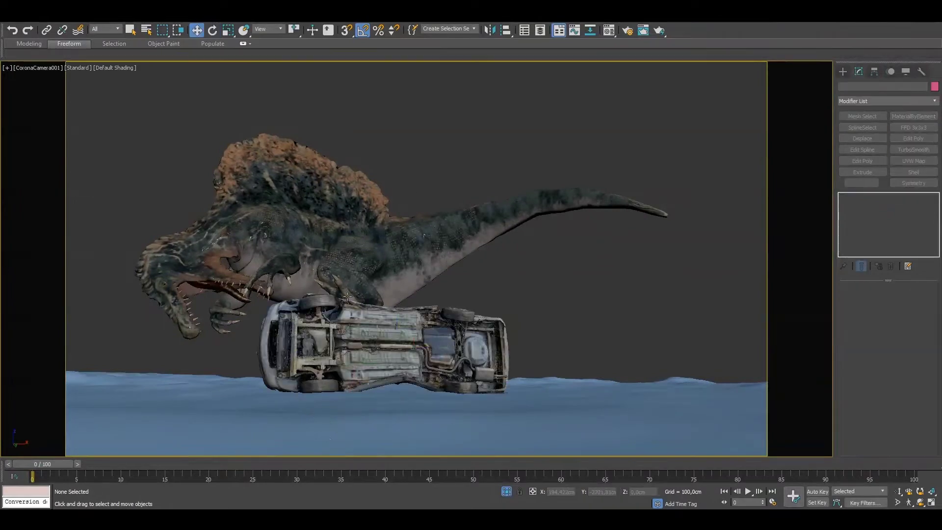
- Copy the blue ground plane and raise the copy's displacement strength to 510,51 cm
left_click(539, 417)
key("t")
middle_click_drag(467, 294, 302, 282, "alt")
left_click_drag(302, 282, 210, 265, "shift")
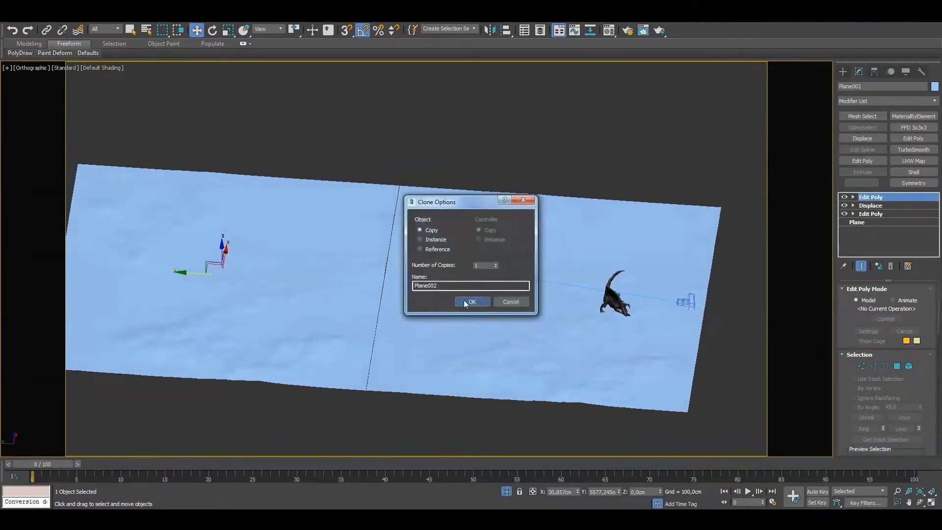
left_click(467, 300)
middle_click_drag(467, 300, 638, 319, "alt")
left_click_drag(909, 313, 882, 186)
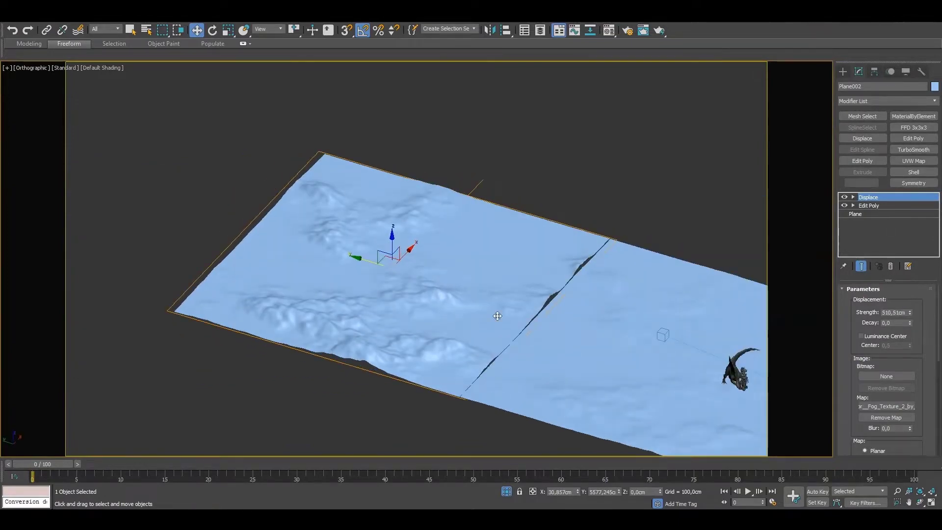
- Check the copied plane from the top and camera views and lift it upward
key("c")
key("t")
scroll(448, 252, "up", 3)
scroll(439, 225, "down", 1)
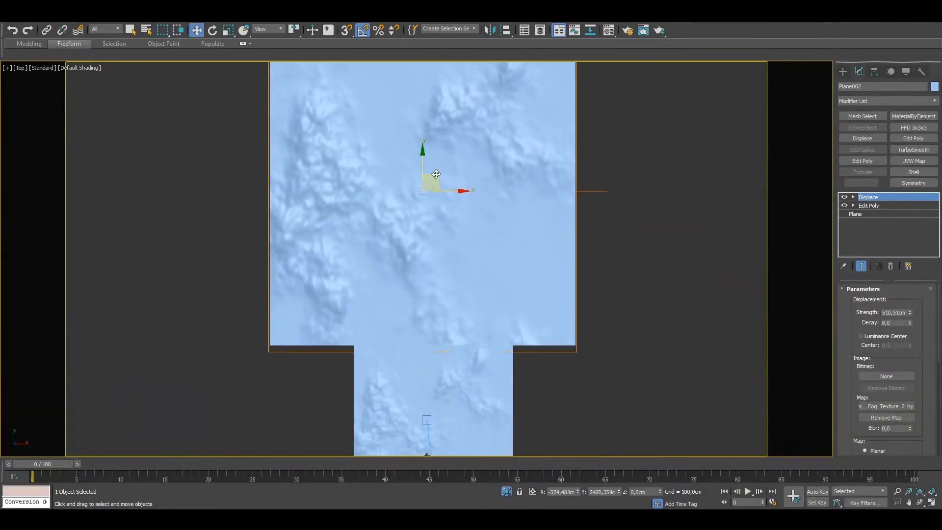
key("c")
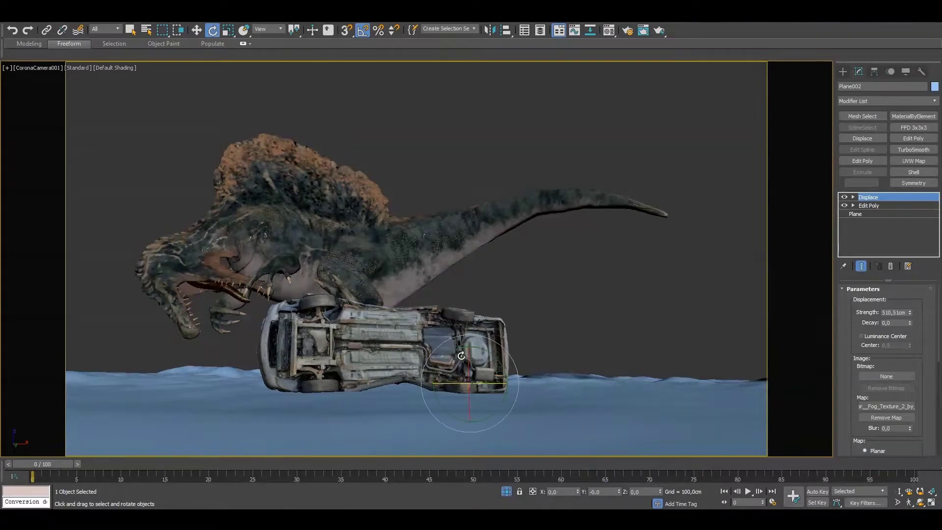
key("w")
left_click_drag(468, 359, 472, 330)
- Stretch the copied plane to about double width and raise it so it rises around the car
key("t")
middle_click_drag(432, 307, 454, 273, "alt")
key("r")
left_click_drag(393, 282, 335, 290)
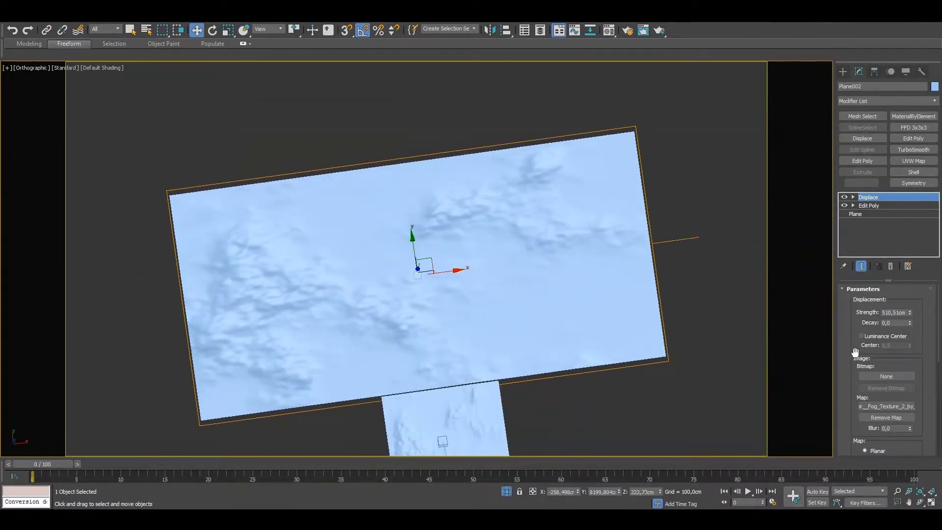
key("c")
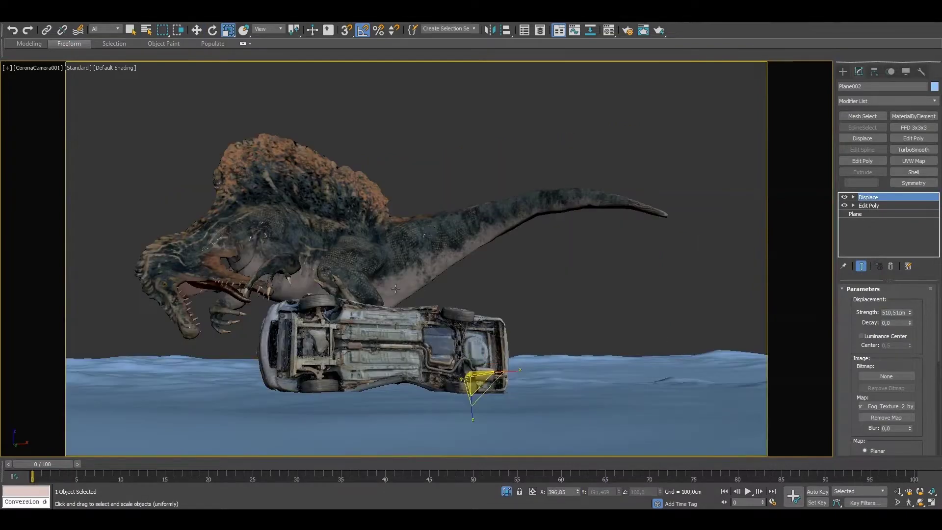
left_click_drag(469, 347, 468, 339)
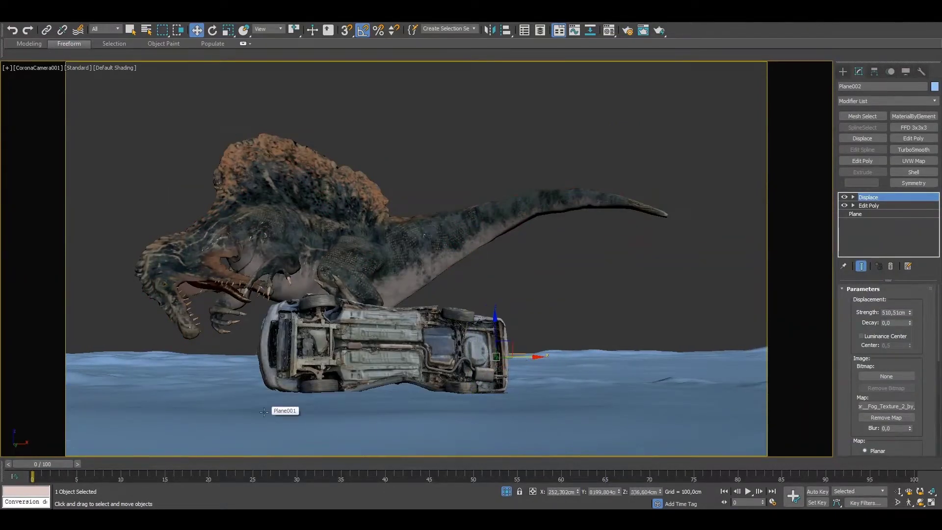
key("t")
left_click_drag(439, 227, 439, 235)
middle_click_drag(540, 265, 557, 230, "alt")
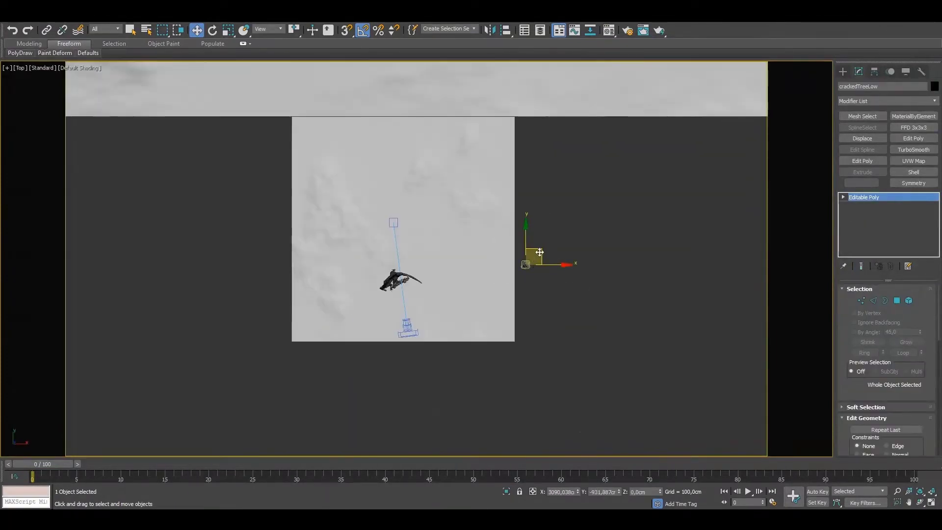
- Move the cracked tree stump right and closer to the camera, and rotate it 15°
key("c")
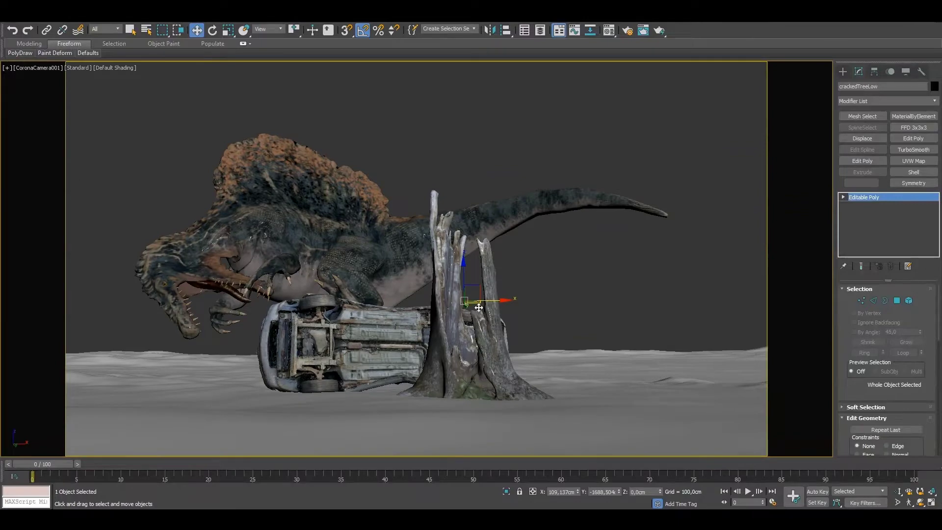
left_click_drag(478, 305, 563, 341)
key("t")
key("c")
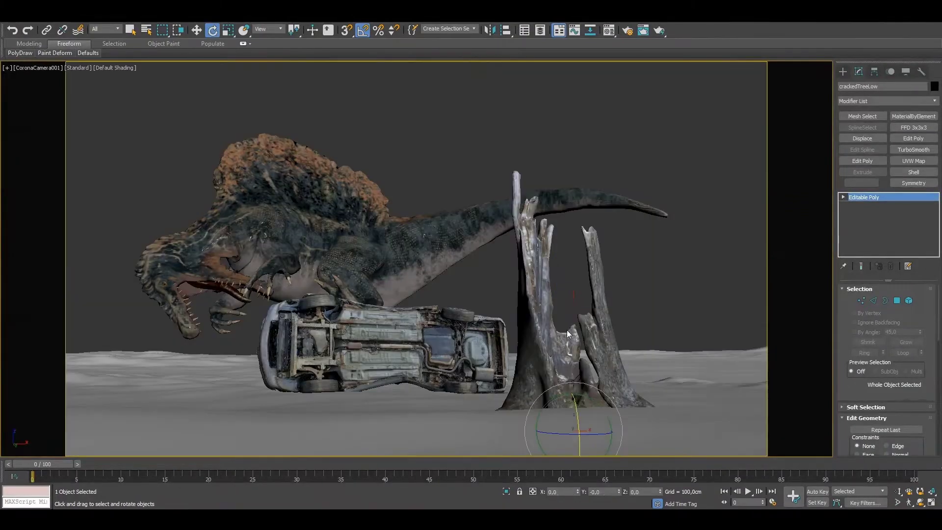
mouse_move(563, 341)
left_mouse_down()
mouse_move(661, 260)
mouse_move(680, 285)
left_mouse_up()
key("e")
left_click_drag(679, 429, 687, 432)
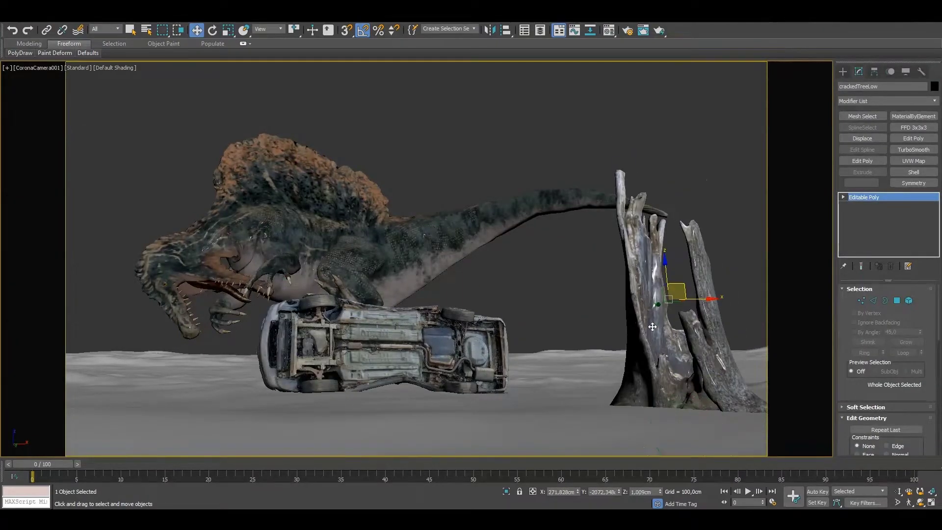
- Sink the ground around the stump's base with a reduced soft-selection falloff, then scale the stump down
key("u")
middle_click_drag(652, 327, 477, 348, "alt")
left_click(471, 345)
scroll(490, 284, "up", 5)
scroll(493, 288, "up", 2)
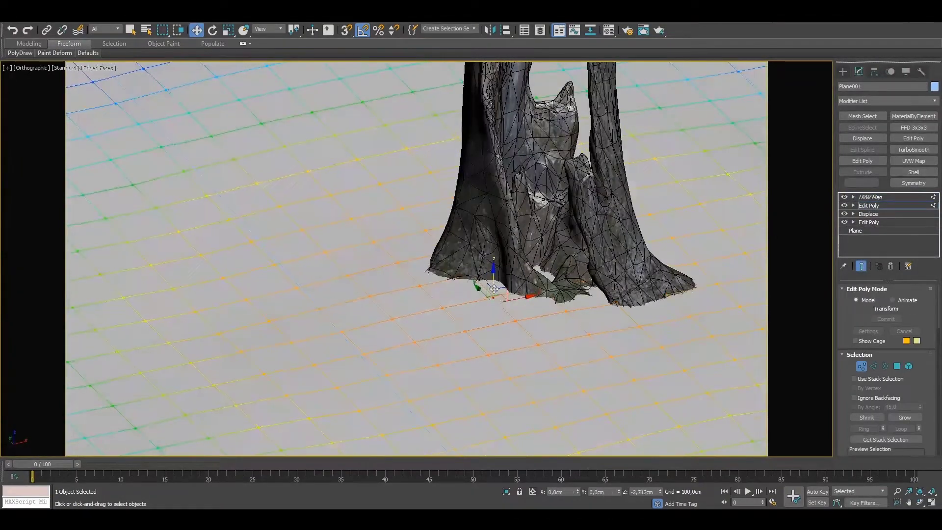
left_click_drag(493, 289, 499, 323)
left_click(516, 359)
scroll(883, 392, "down", 5)
left_click_drag(910, 413, 908, 458)
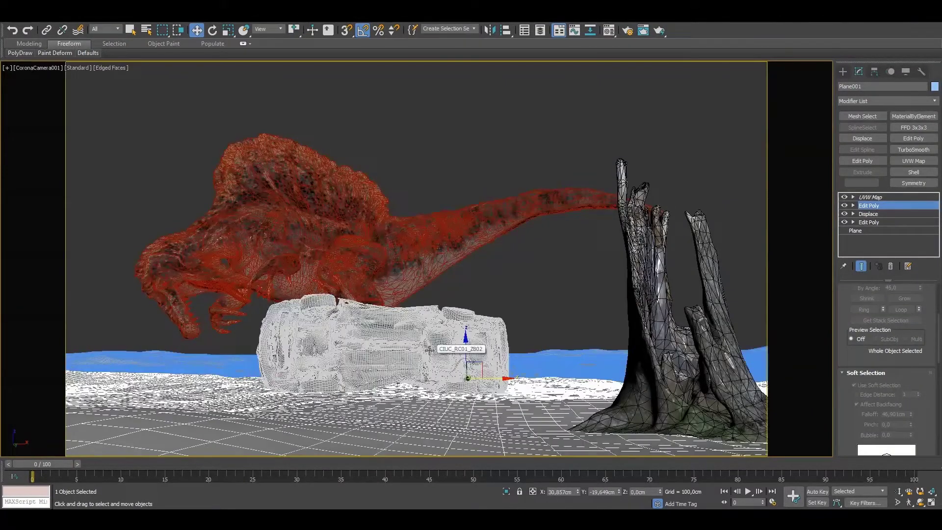
left_click_drag(698, 445, 704, 463)
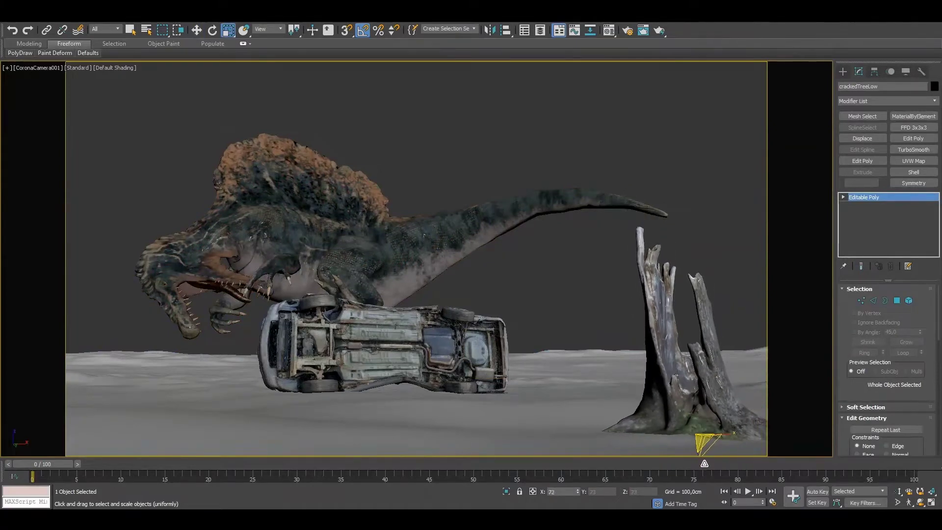
- Assign the brown material to the ground in the Material Editor
left_click(484, 146)
key("m")
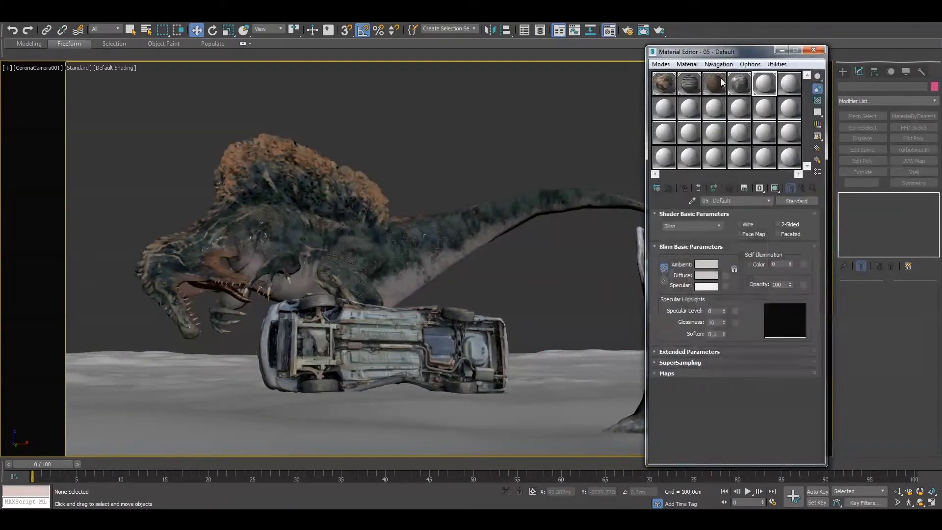
key("m")
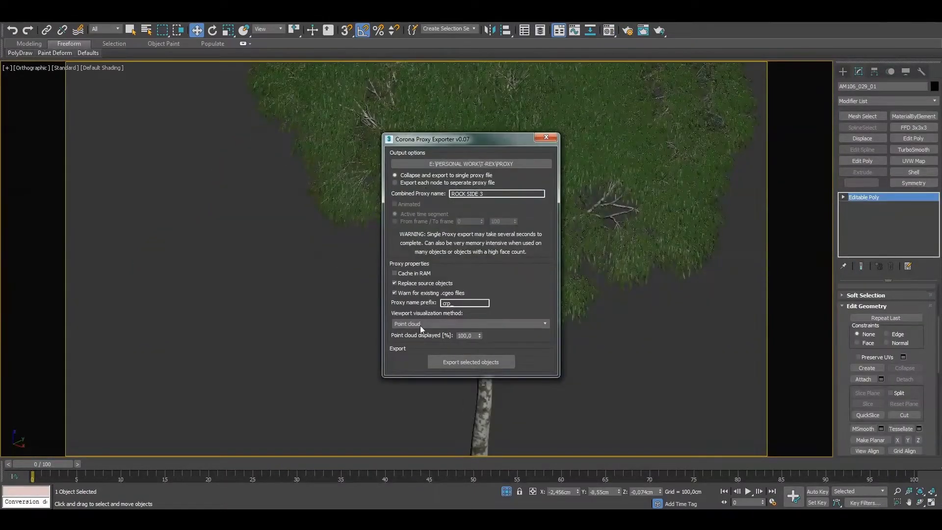
- Export the tree as a point-cloud Corona proxy named ROCK SIDE 3
left_click(471, 361)
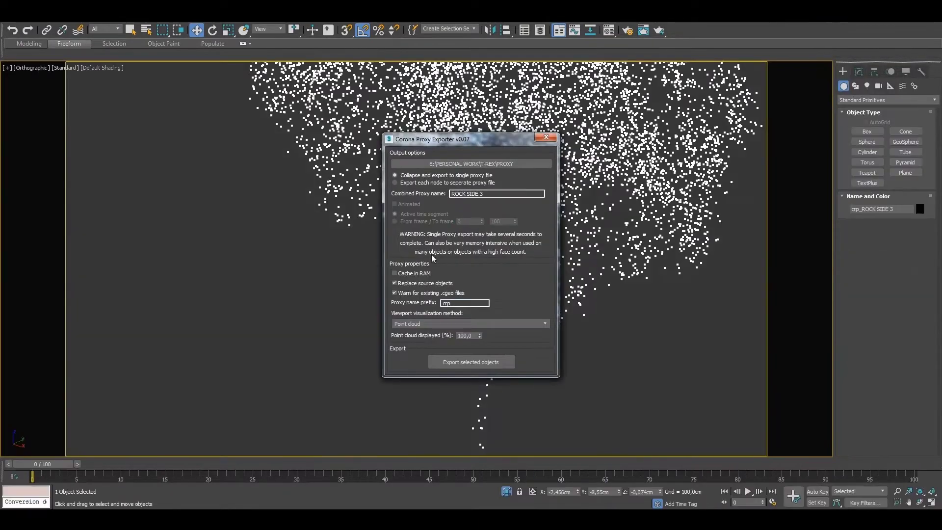
left_click(546, 138)
key("z")
key("f")
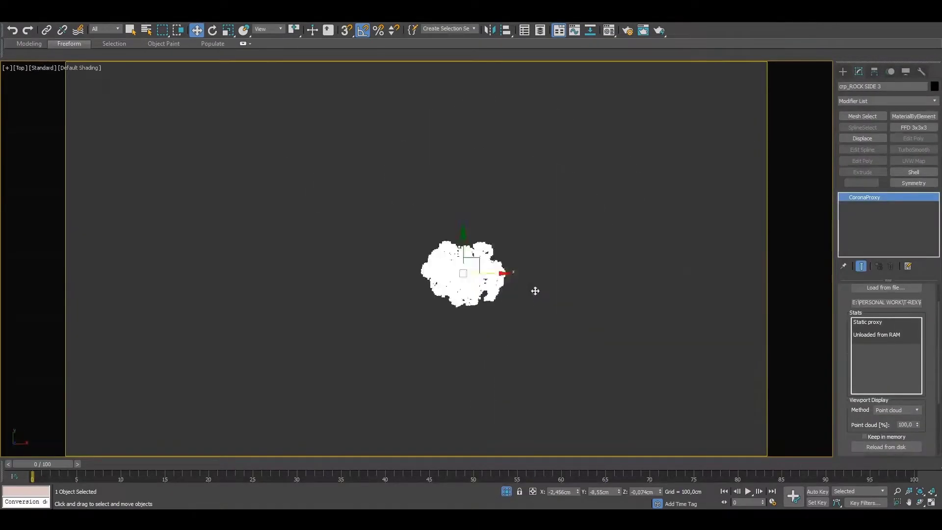
- Adjust the ROCK SIDE 3 proxy's pivot in Affect Pivot Only mode, then view ground, dinosaur and car
left_click(874, 72)
left_click(886, 139)
key("e")
middle_click_drag(422, 409, 468, 348)
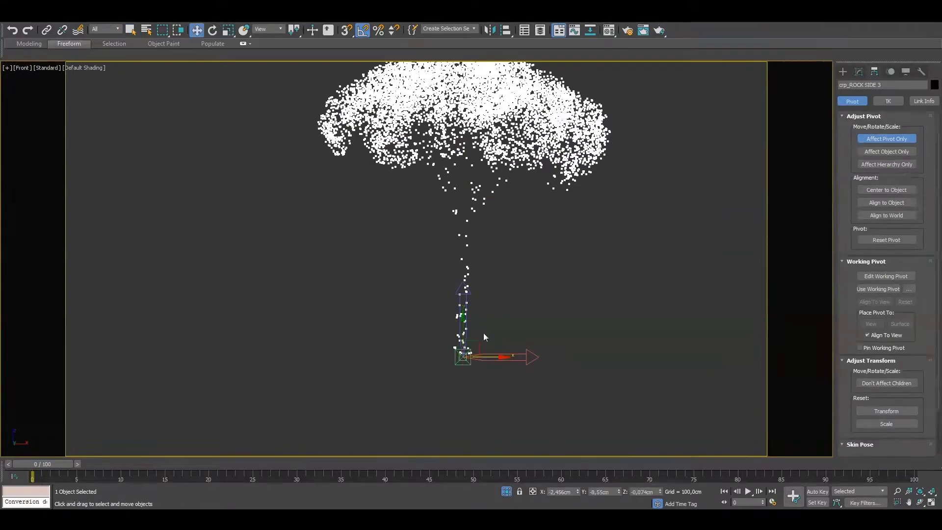
key("Insert")
mouse_move(539, 270)
middle_mouse_down("alt")
mouse_move(381, 280)
mouse_move(395, 280)
mouse_move(442, 196)
middle_mouse_up("alt")
- In the Top view, draw Line001 around the ground and close the spline
key("t")
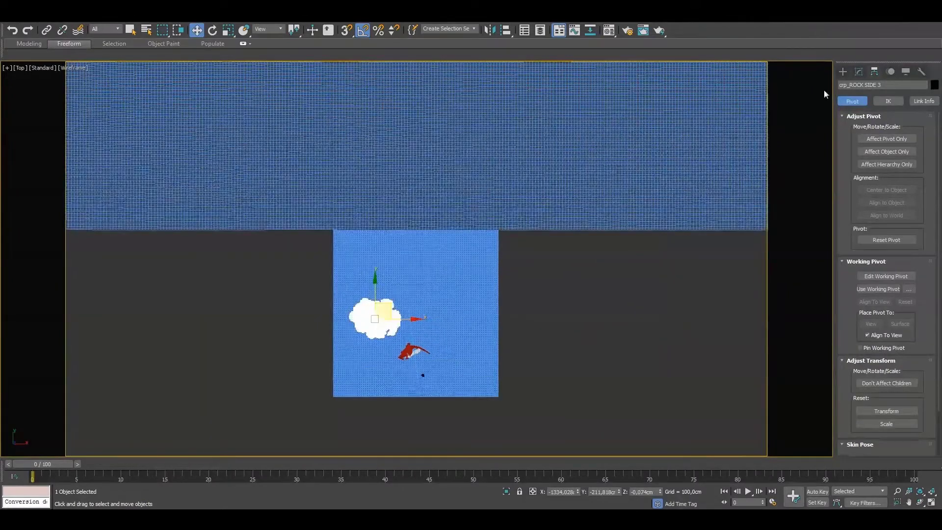
left_click(843, 71)
left_click(867, 139)
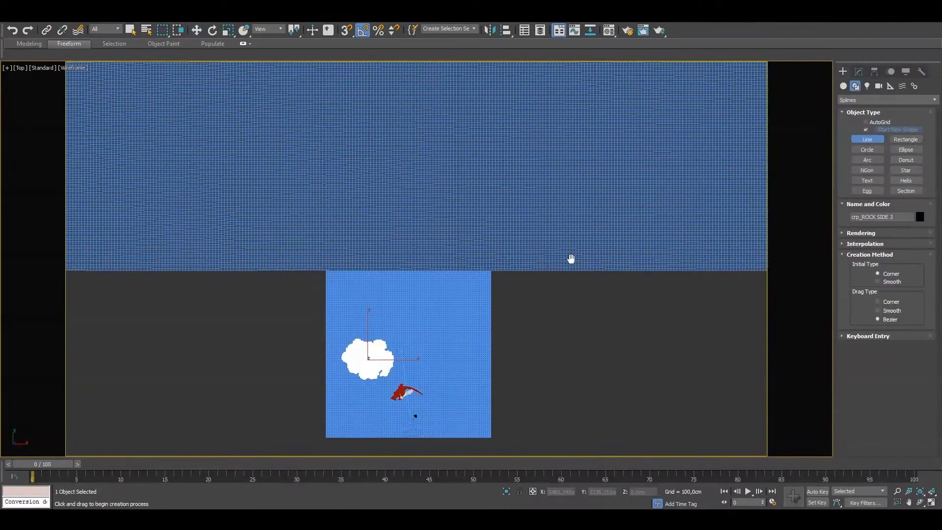
scroll(550, 334, "down", 2)
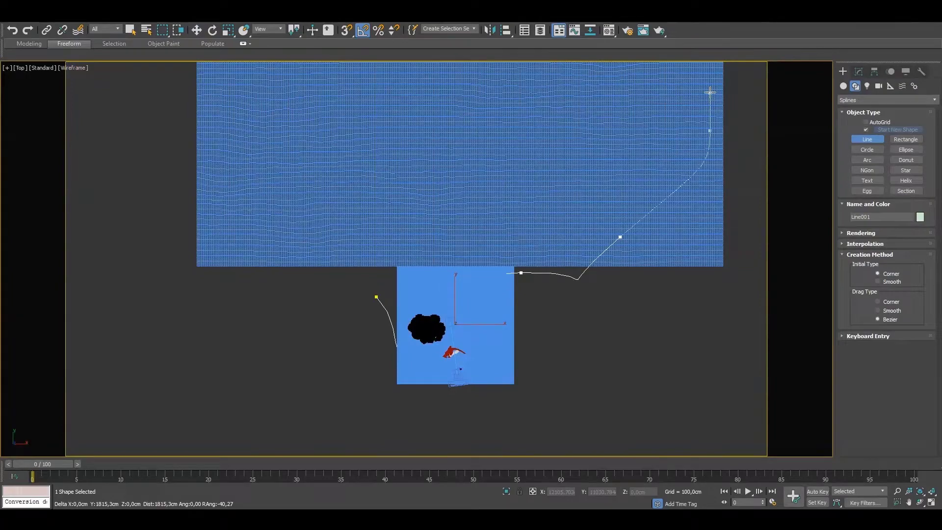
middle_click_drag(710, 92, 431, 281)
key("i")
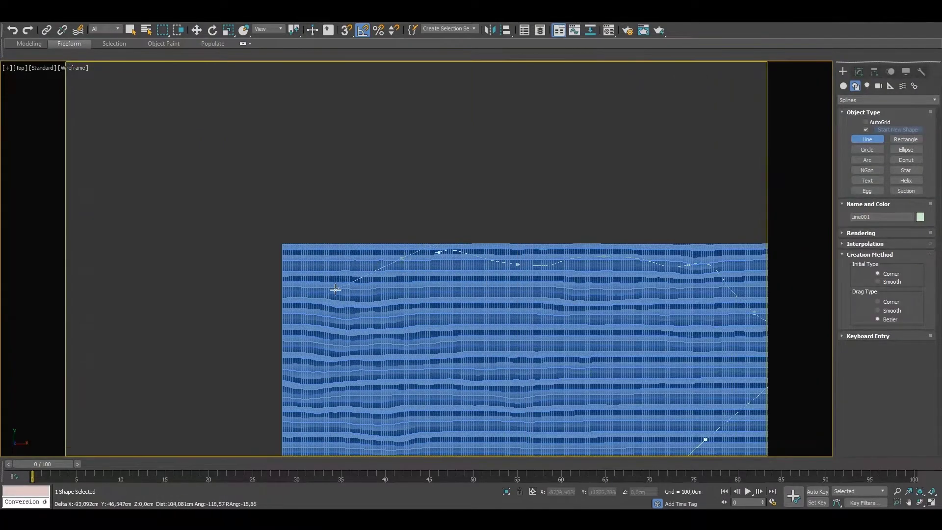
key("i")
left_click(571, 341)
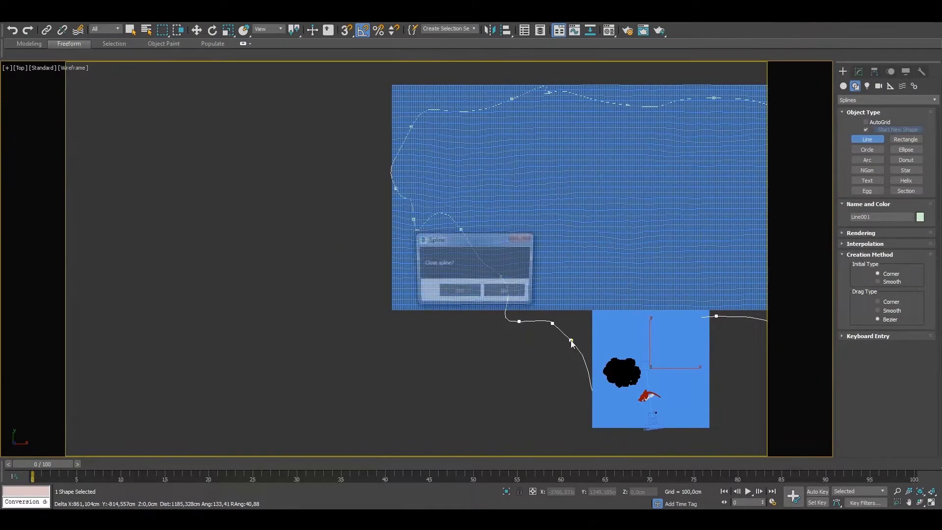
left_click(441, 288)
- Check a vertex on Line001, then orbit to see the outline over the ground
scroll(431, 301, "up", 3)
left_click(430, 299)
right_click(431, 301)
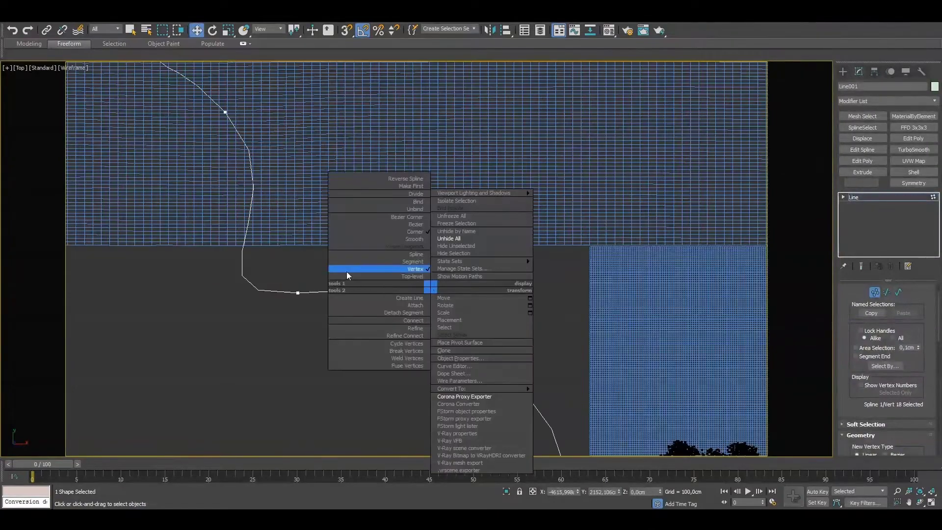
left_click(279, 272)
scroll(445, 289, "down", 4)
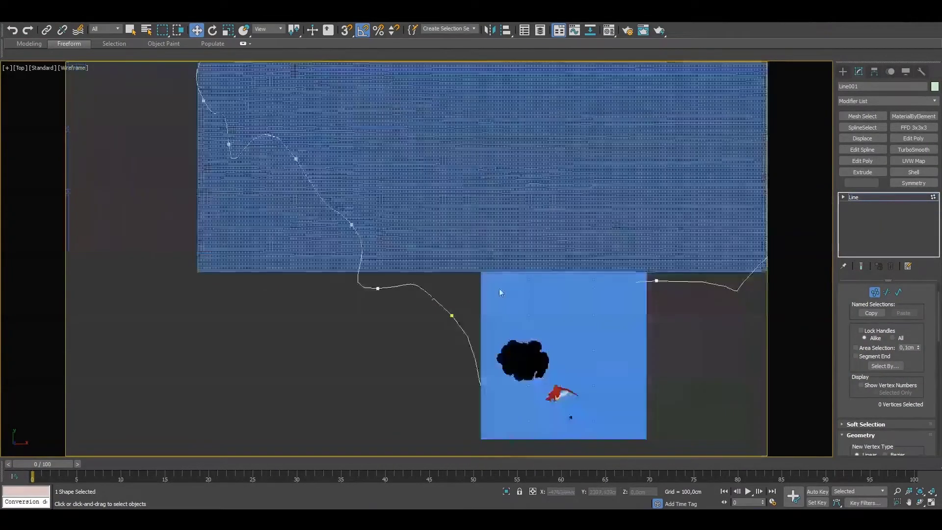
scroll(429, 283, "down", 3)
mouse_move(488, 278)
middle_mouse_down("alt")
mouse_move(437, 216)
mouse_move(439, 261)
middle_mouse_up("alt")
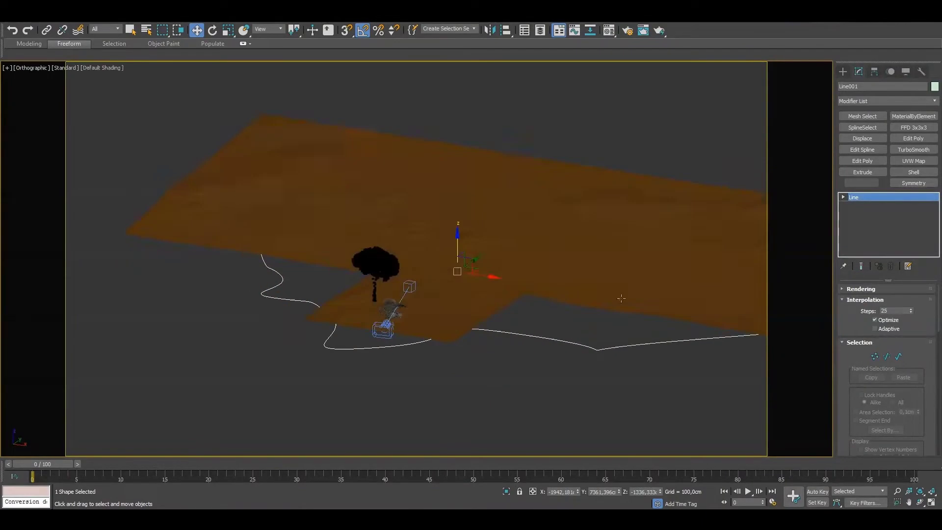
- Place a new Corona Scatter object in the Top view
left_click(842, 71)
left_click(843, 86)
left_click(887, 100)
left_click(880, 256)
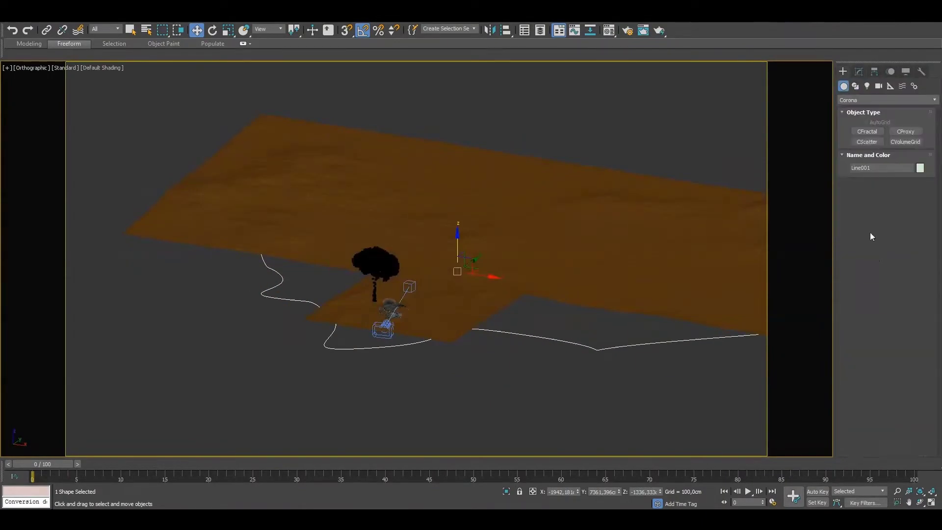
left_click(876, 142)
key("t")
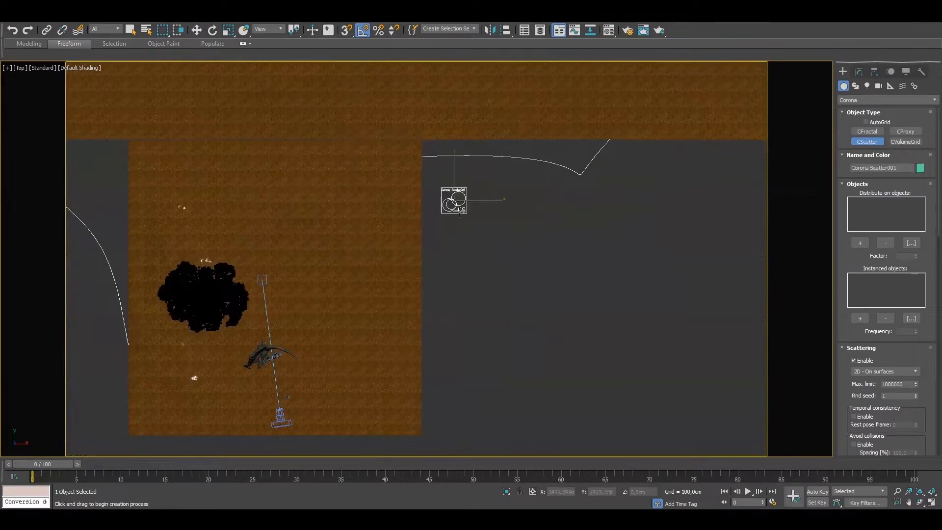
left_click(453, 199)
left_click_drag(468, 185, 483, 203)
- Pick the objects the Corona Scatter should instance
left_click(859, 72)
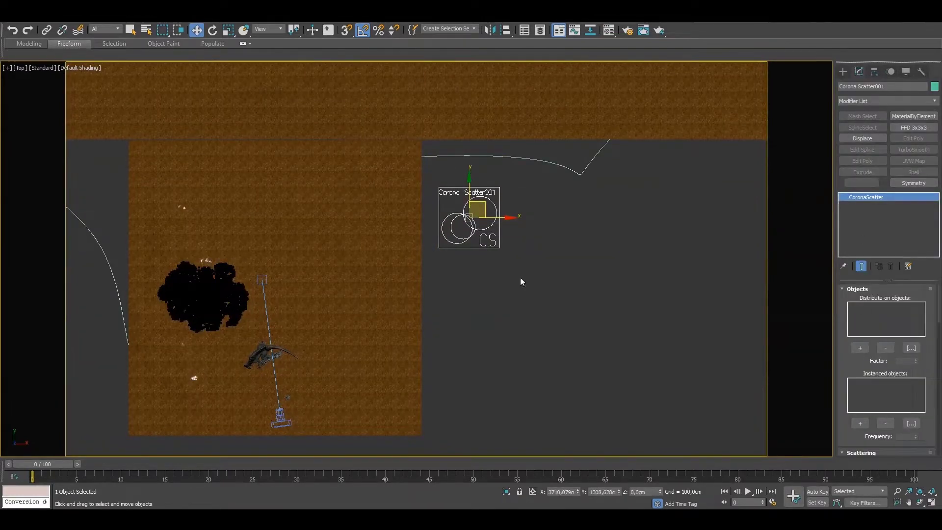
left_click(860, 423)
key("F3")
mouse_move(204, 294)
middle_mouse_down()
mouse_move(343, 263)
mouse_move(334, 260)
middle_mouse_up()
key("w")
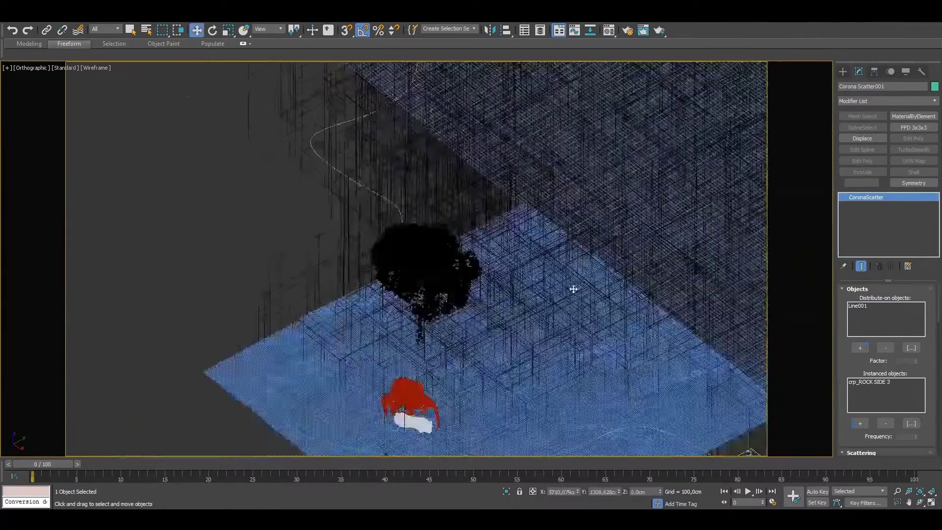
- Give the scatter random 360° rotation, maximum scale 200 and a count of 50
scroll(882, 373, "down", 5)
scroll(907, 401, "down", 5)
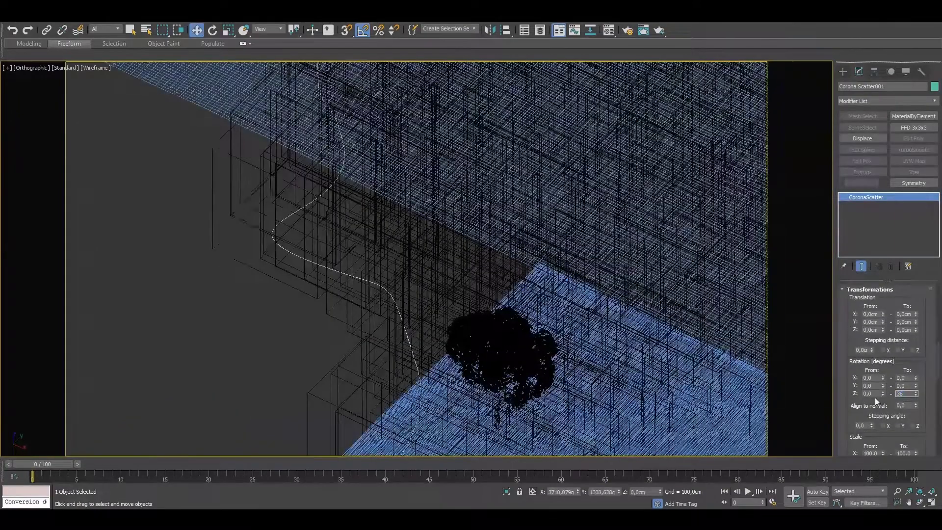
type("0,0")
key("Return")
scroll(878, 378, "down", 4)
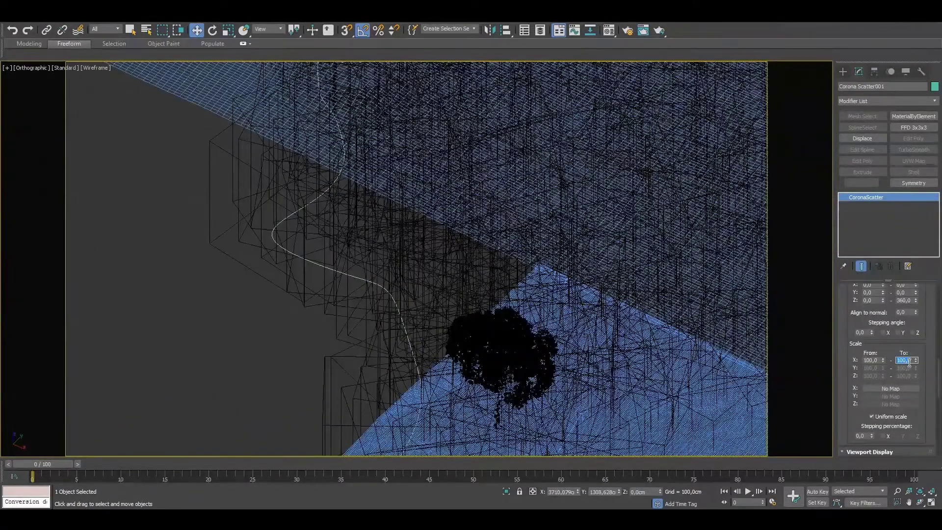
type("200")
key("Return")
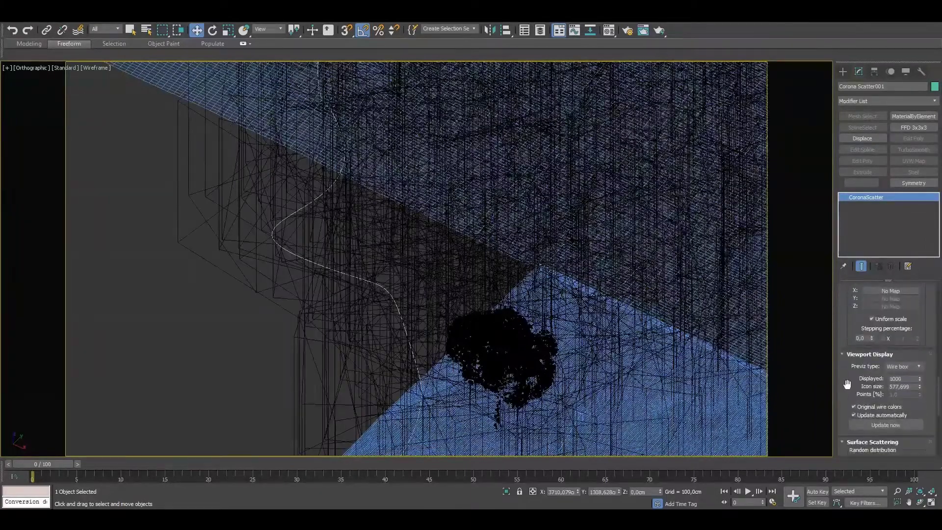
scroll(847, 391, "down", 2)
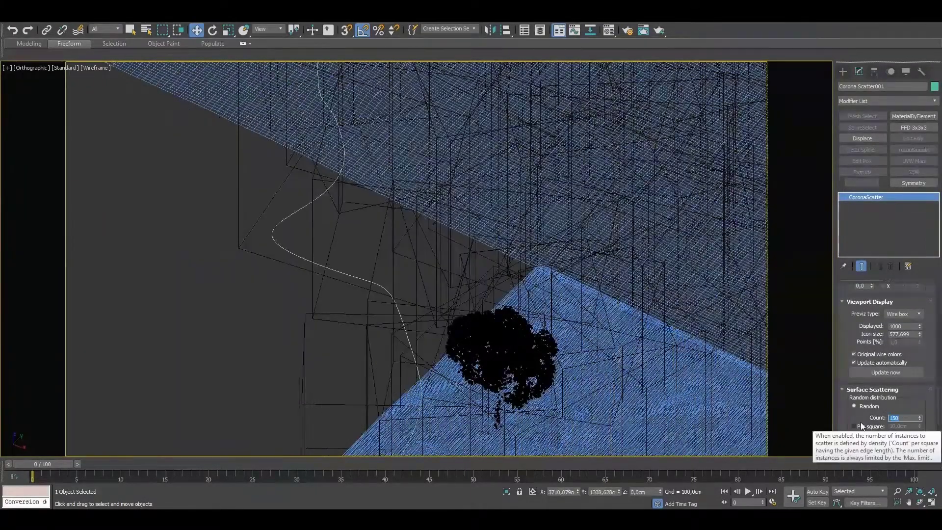
type("50")
key("Return")
middle_click_drag(441, 270, 477, 309, "alt")
key("t")
- Select Line001 and drag its vertices and Bezier handles into smoother curves
scroll(441, 306, "down", 5)
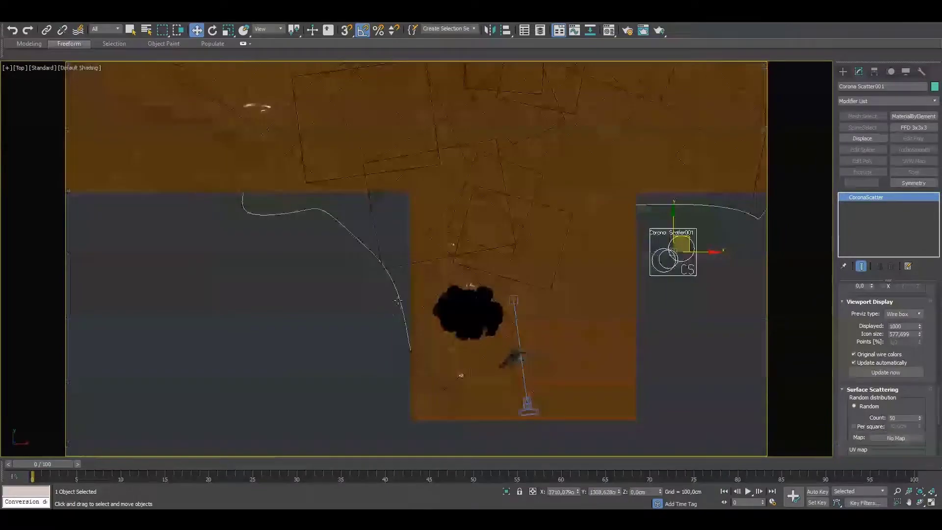
left_click(411, 303)
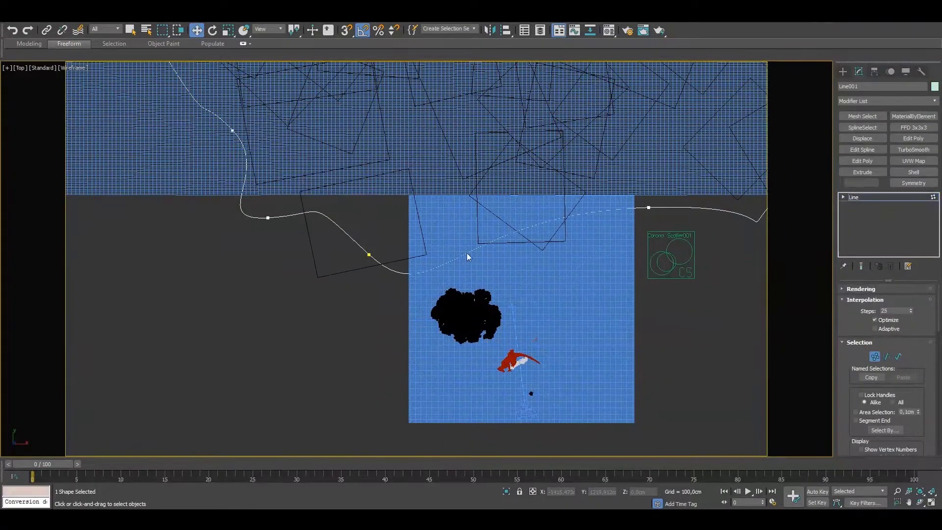
middle_click_drag(714, 230, 567, 249)
scroll(607, 239, "down", 3)
left_click_drag(638, 255, 693, 218)
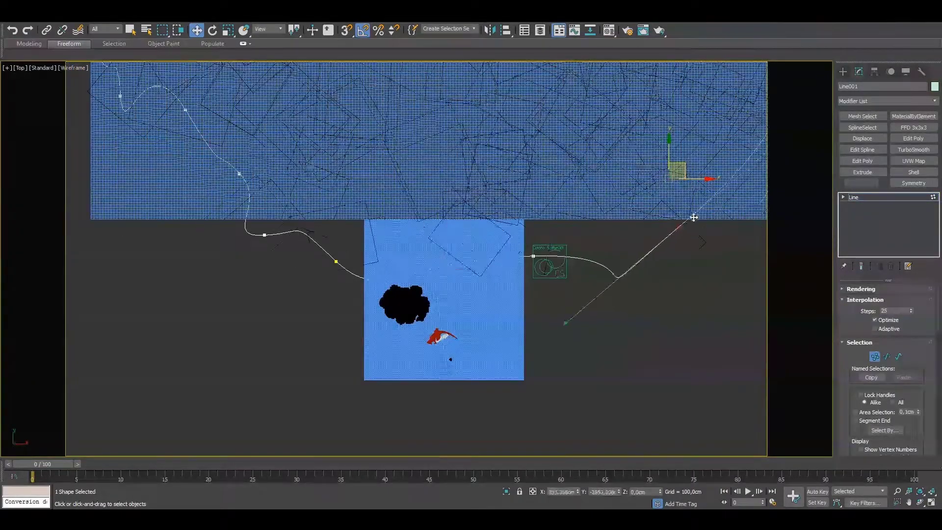
middle_click_drag(527, 236, 528, 250)
left_click_drag(338, 276, 378, 223)
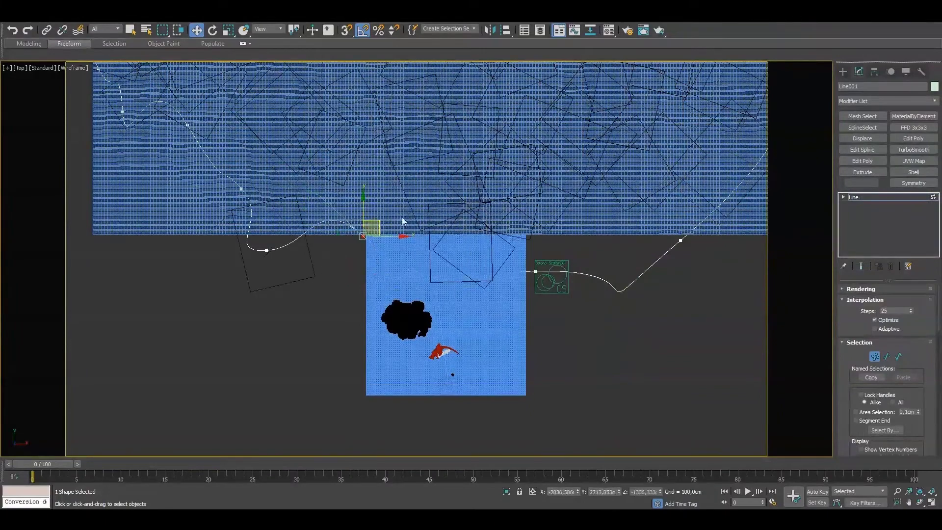
left_click(680, 240)
middle_click_drag(714, 230, 656, 245)
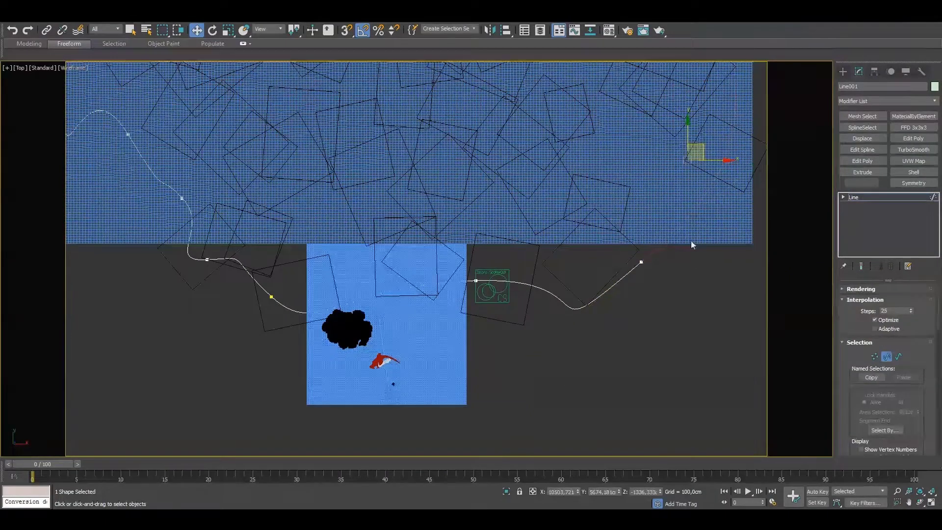
- Add an Edit Poly modifier above Displace on Plane002
left_click(689, 242)
left_click(869, 206)
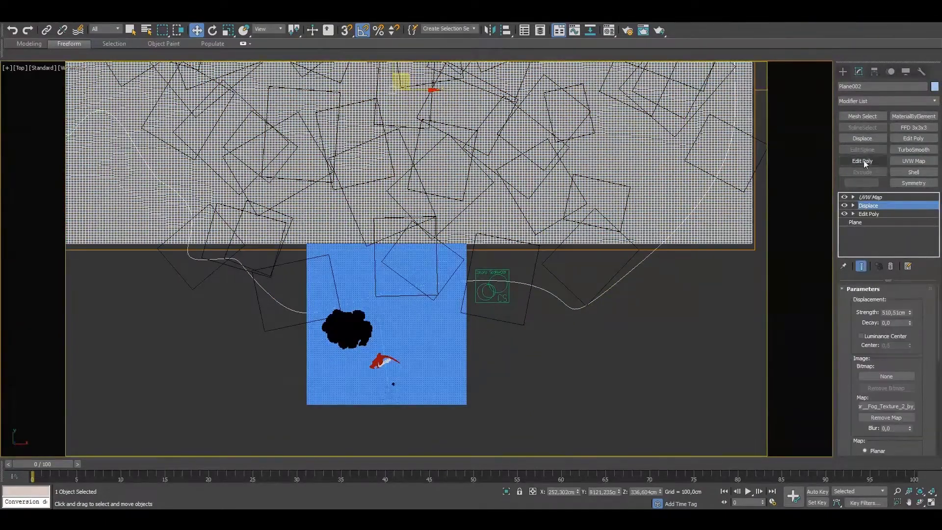
left_click(861, 160)
key("2")
scroll(649, 253, "up", 3)
scroll(649, 253, "down", 3)
scroll(427, 261, "up", 2)
scroll(415, 265, "up", 3)
left_click_drag(838, 318, 839, 437)
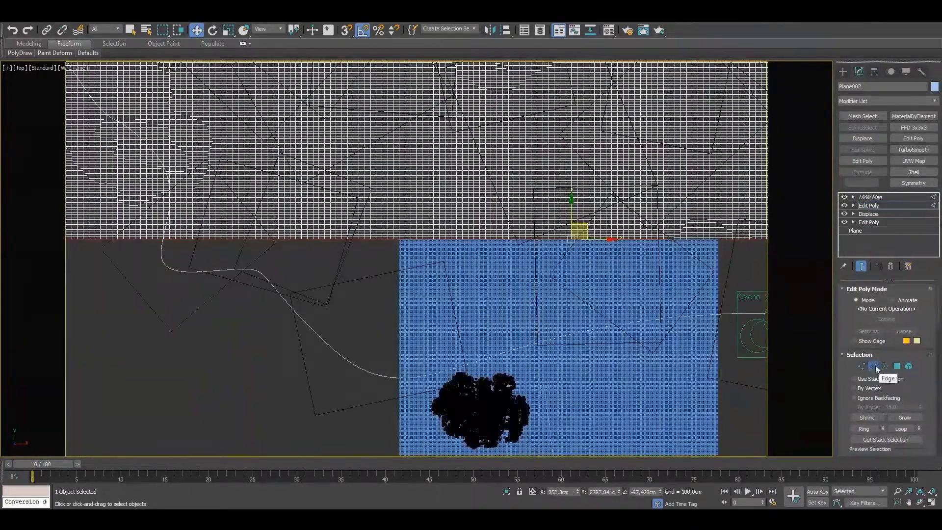
scroll(414, 248, "down", 4)
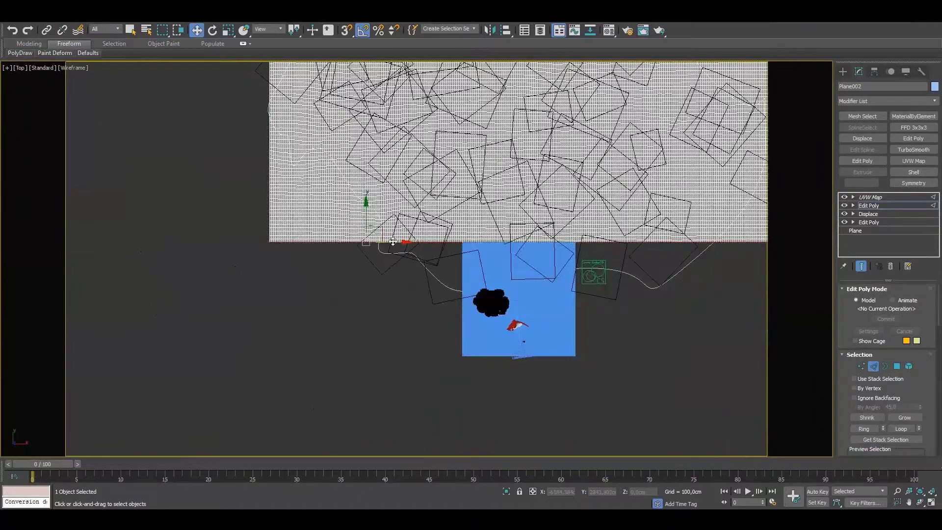
- Raise the Corona Scatter's Scale To X maximum to 234
left_click(870, 196)
middle_click_drag(466, 245, 513, 291, "alt")
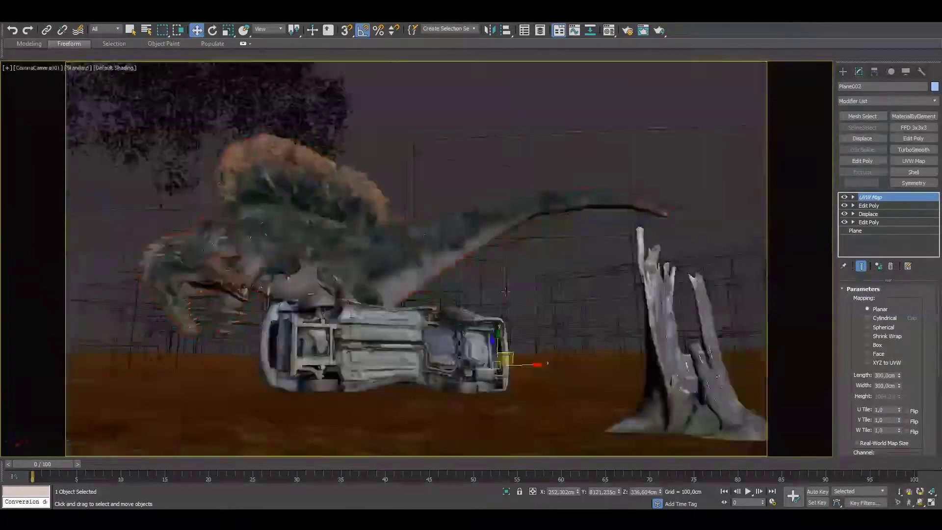
scroll(922, 373, "down", 3)
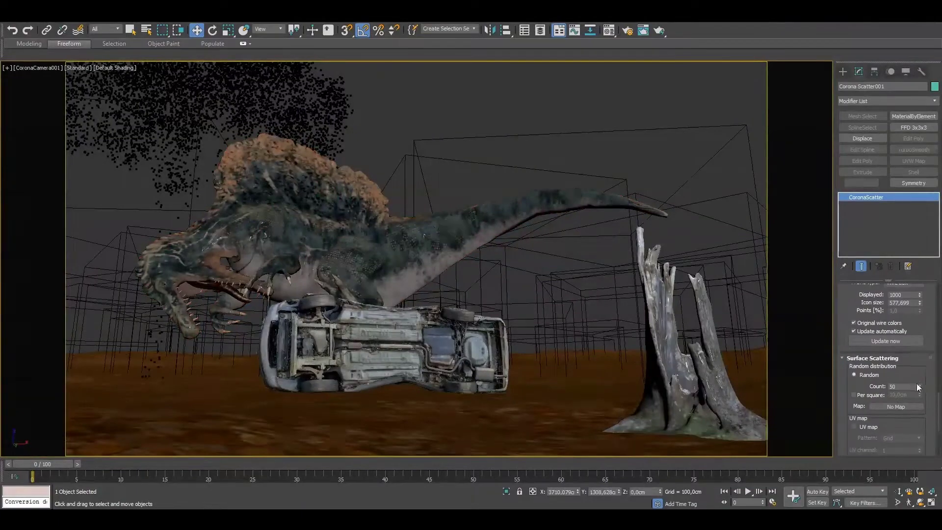
scroll(917, 344, "up", 3)
left_click_drag(915, 325, 915, 316)
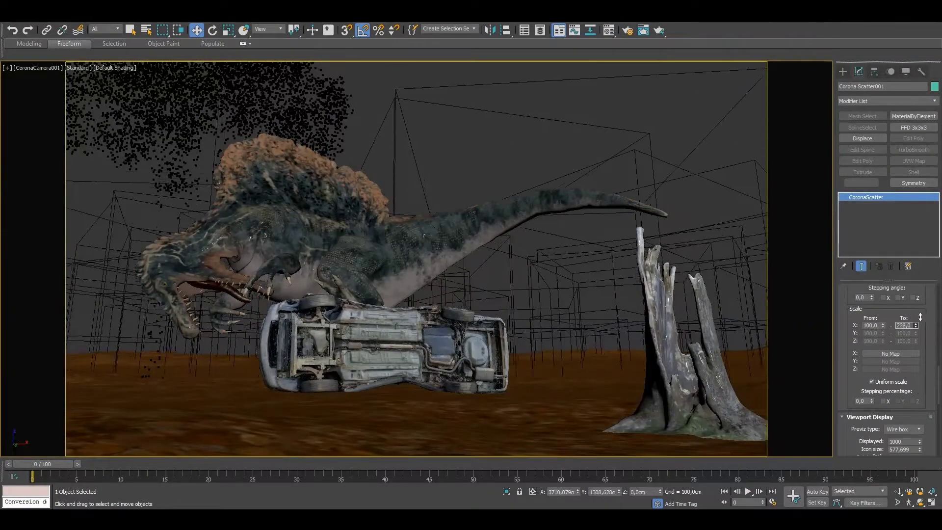
- Move the rock proxy down and right in the Top view, then deselect it
left_click(442, 185)
key("t")
left_click(401, 182)
left_click_drag(400, 182, 461, 250)
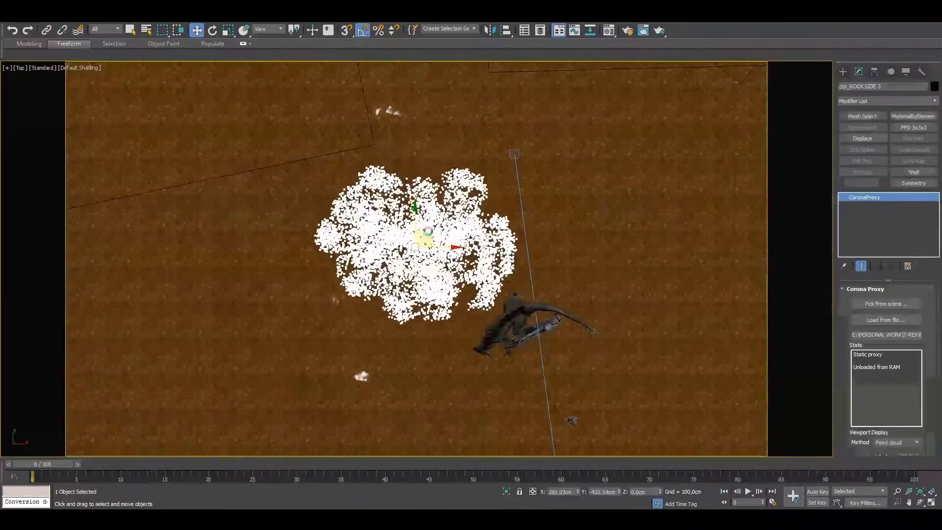
key("c")
key("r")
key("w")
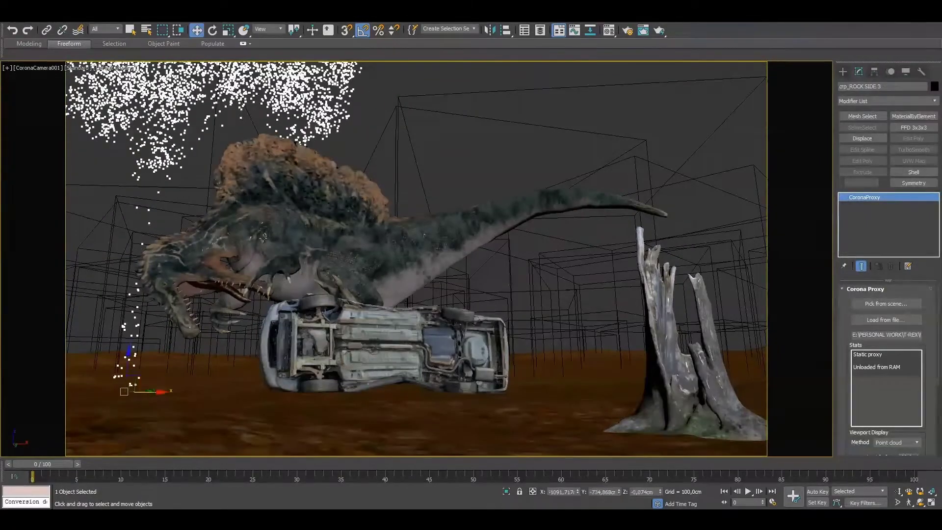
left_click(292, 298)
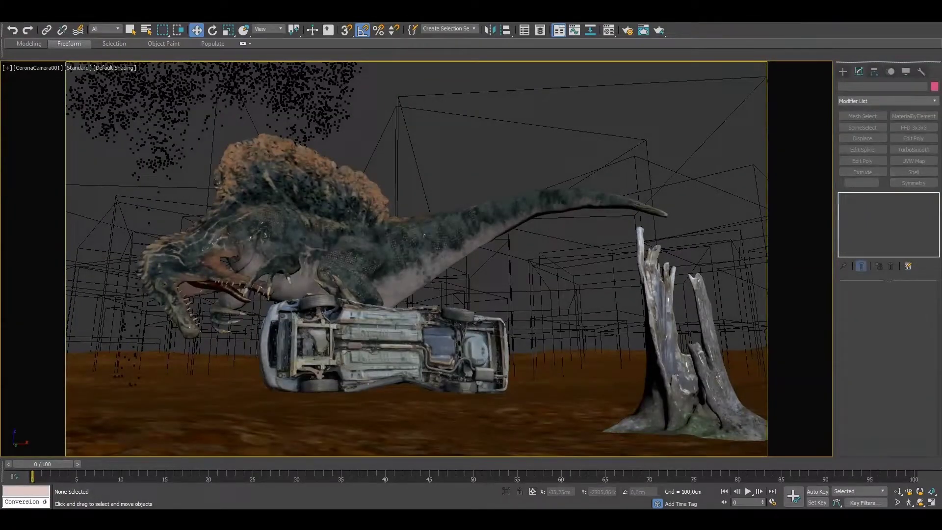
key("t")
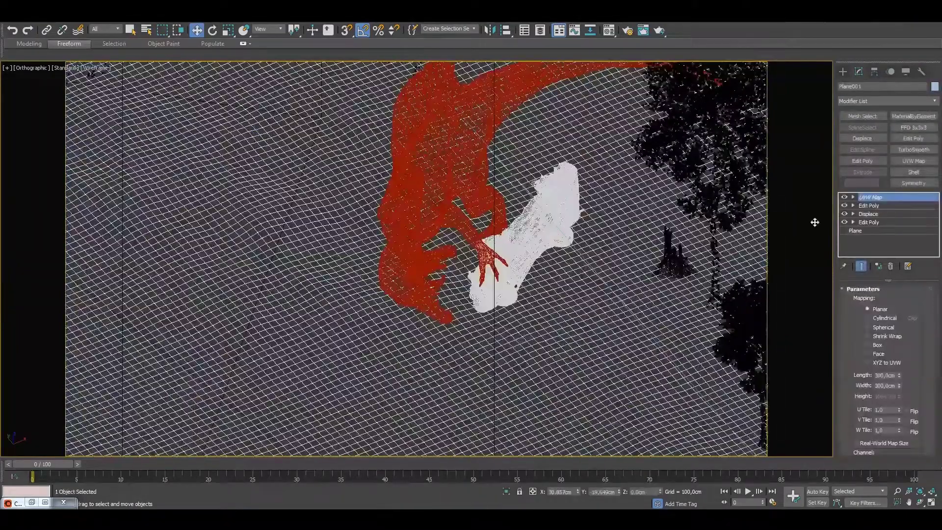
- Convert Plane001 to an Editable Poly and select all its vertices
right_click(535, 221)
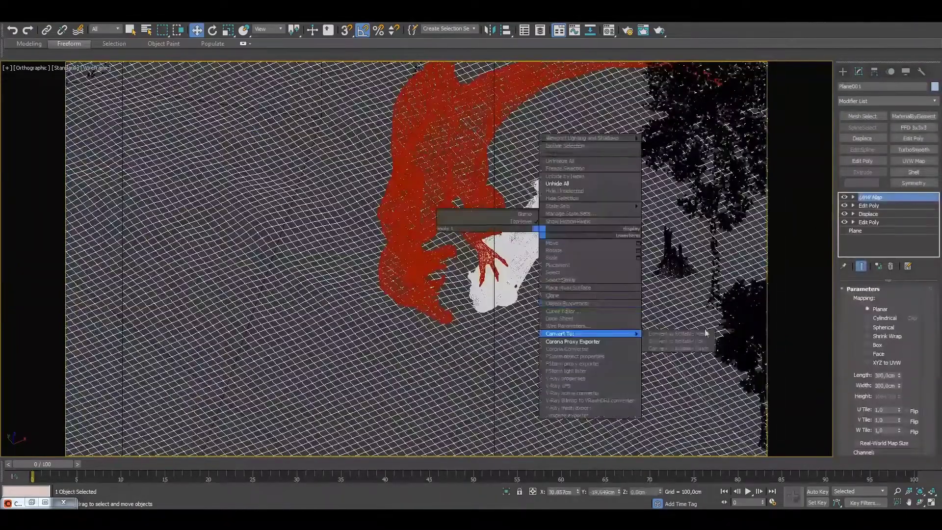
left_click(652, 330)
key("t")
key("1")
key("ctrl+a")
scroll(472, 303, "up", 2)
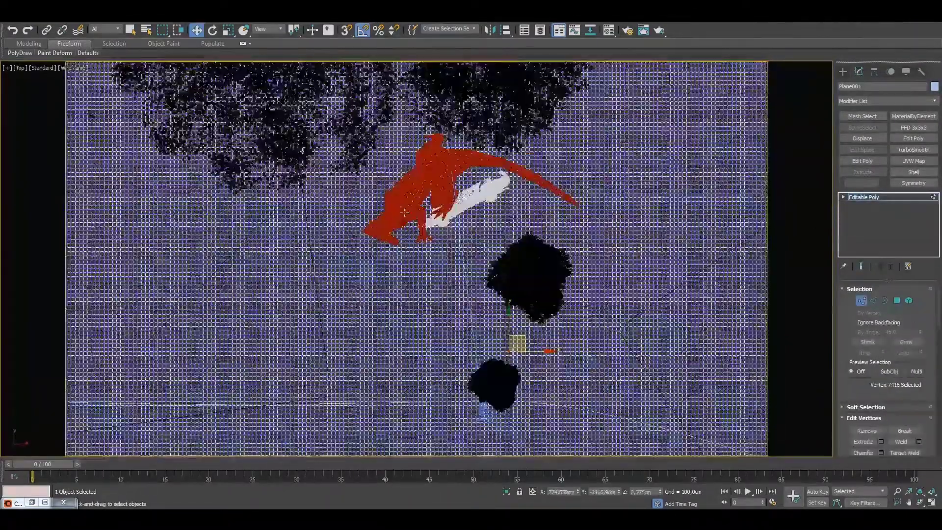
scroll(360, 227, "up", 2)
scroll(396, 198, "down", 2)
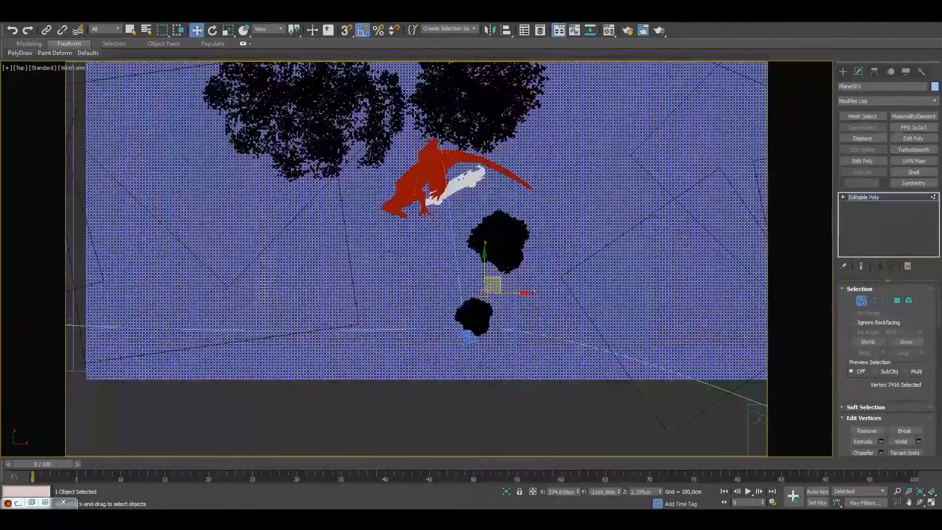
- Smooth and subdivide the Plane001 mesh with MSmooth
middle_click_drag(442, 302, 446, 294, "alt")
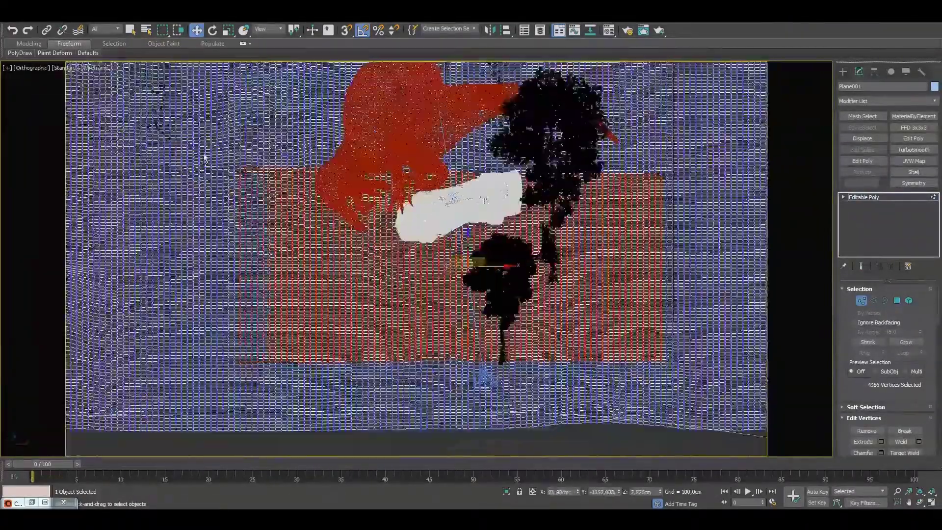
middle_click_drag(205, 158, 415, 293, "alt")
mouse_move(898, 301)
left_mouse_down()
mouse_move(856, 212)
mouse_move(856, 175)
left_mouse_up()
left_click(881, 423)
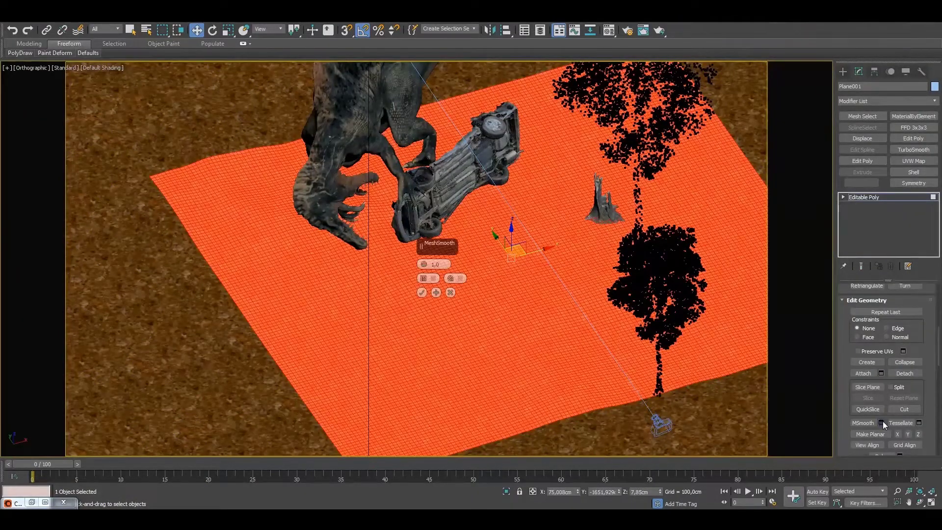
left_click(422, 292)
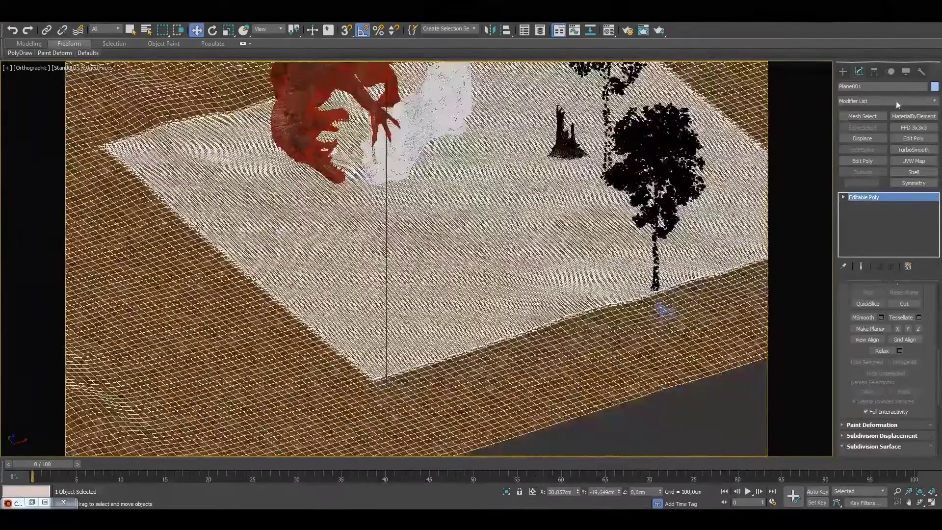
- Add a Displace modifier to Plane001 with the fog bitmap from EFFECTS as its map
left_click(896, 102)
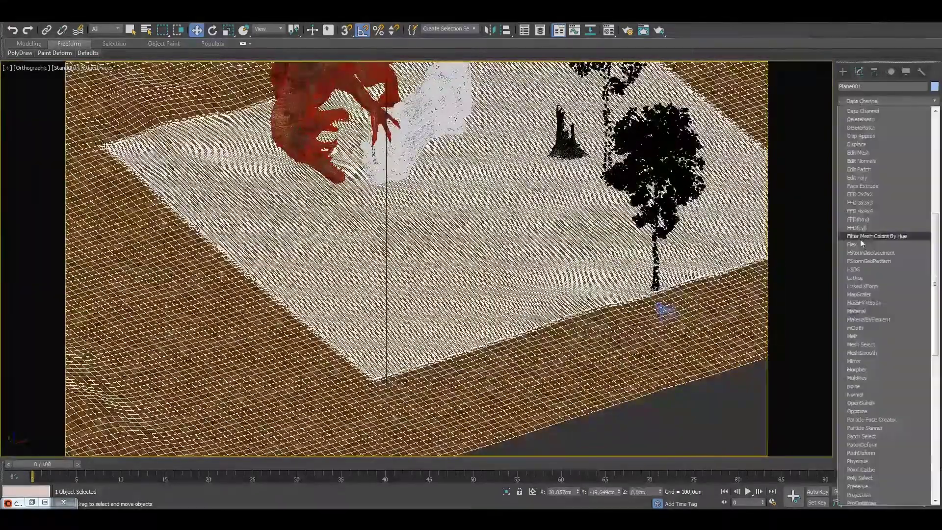
left_click(875, 375)
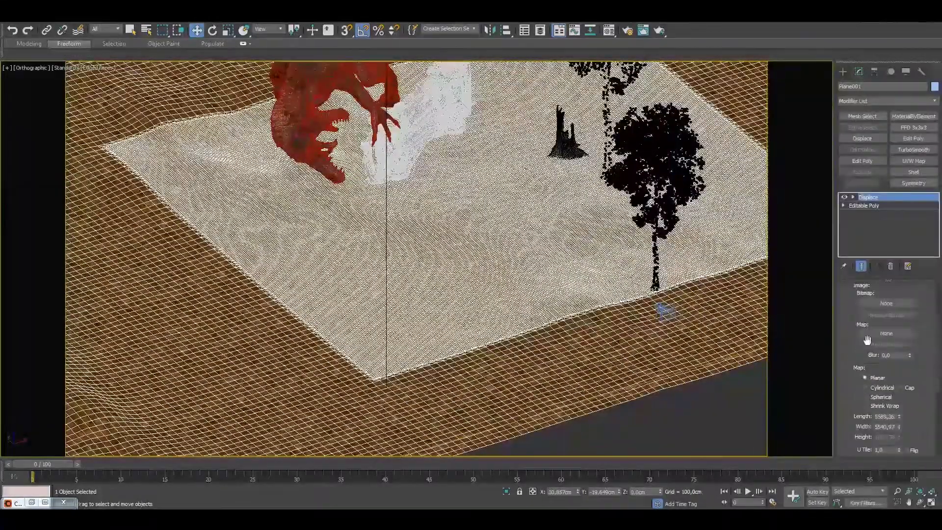
left_click(886, 381)
double_click(305, 141)
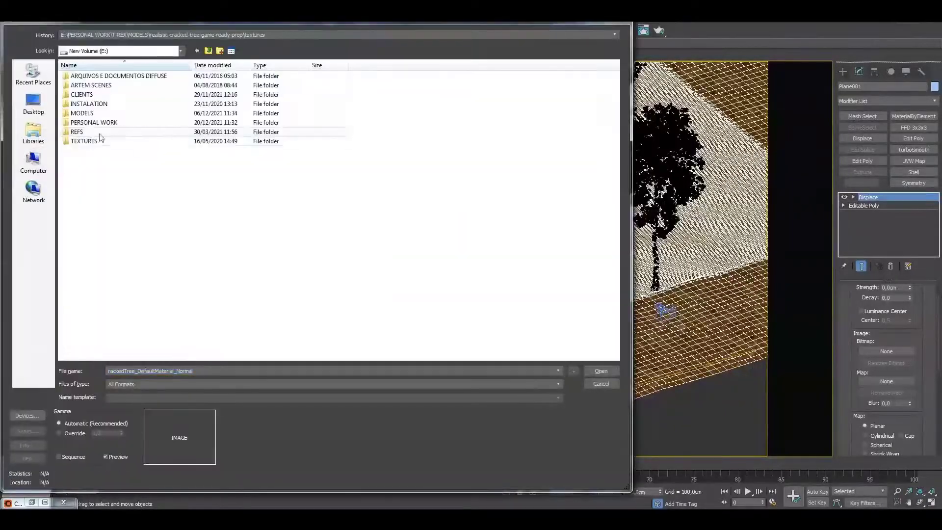
double_click(81, 160)
scroll(167, 266, "down", 5)
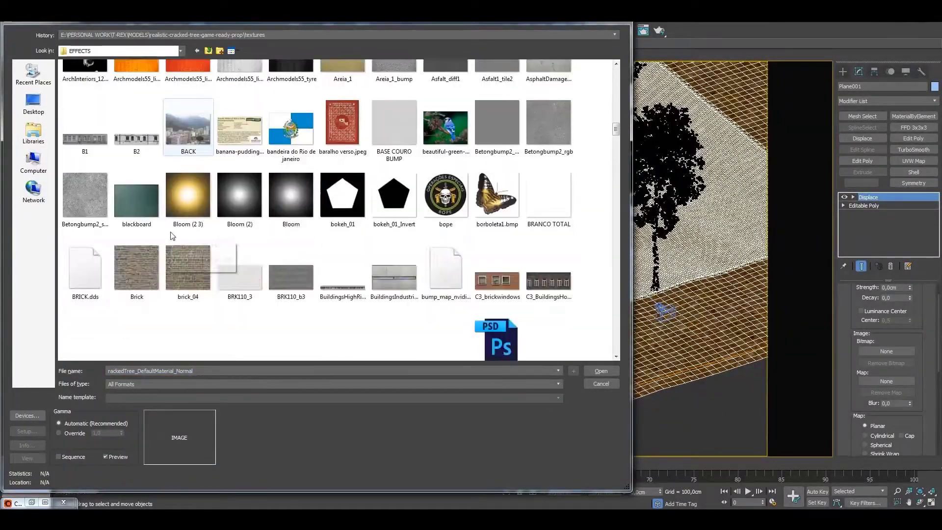
scroll(167, 267, "down", 5)
double_click(188, 307)
- Set the fog plane's Displace strength to 50 cm
key("t")
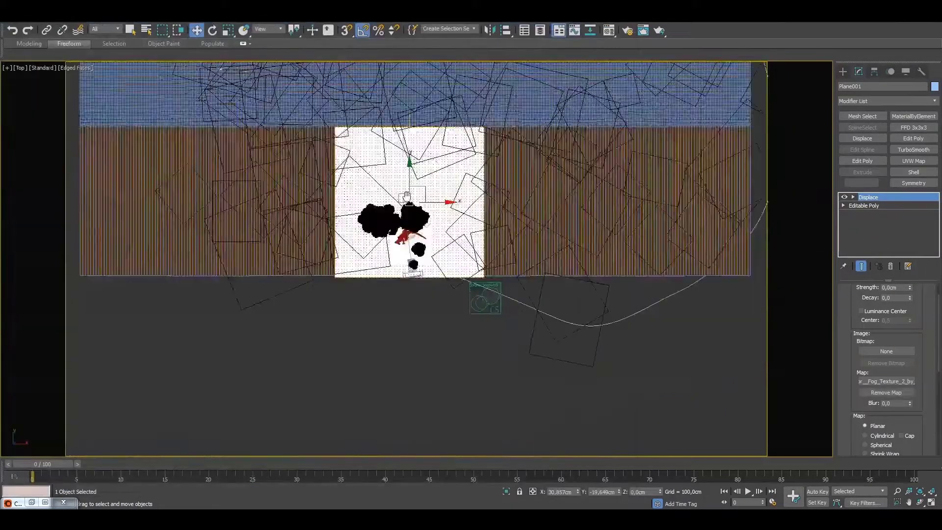
key("w")
scroll(427, 245, "up", 10)
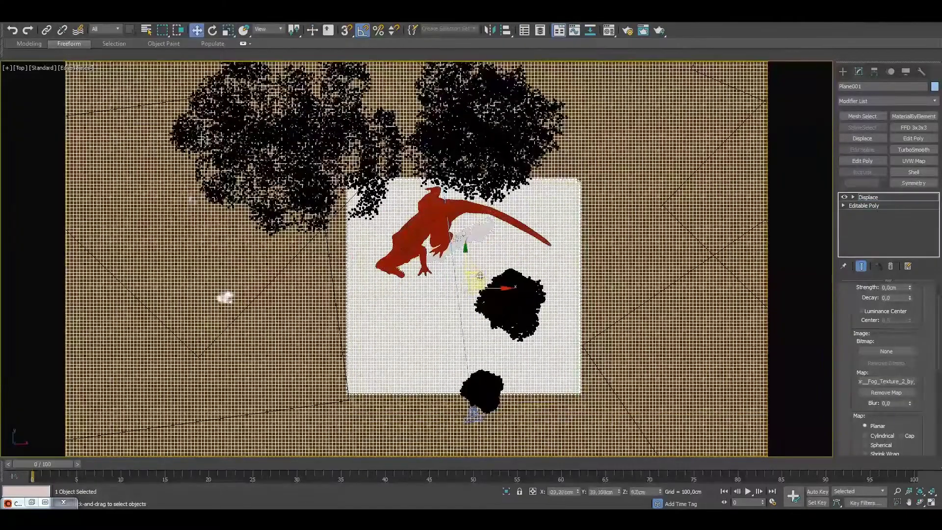
key("p")
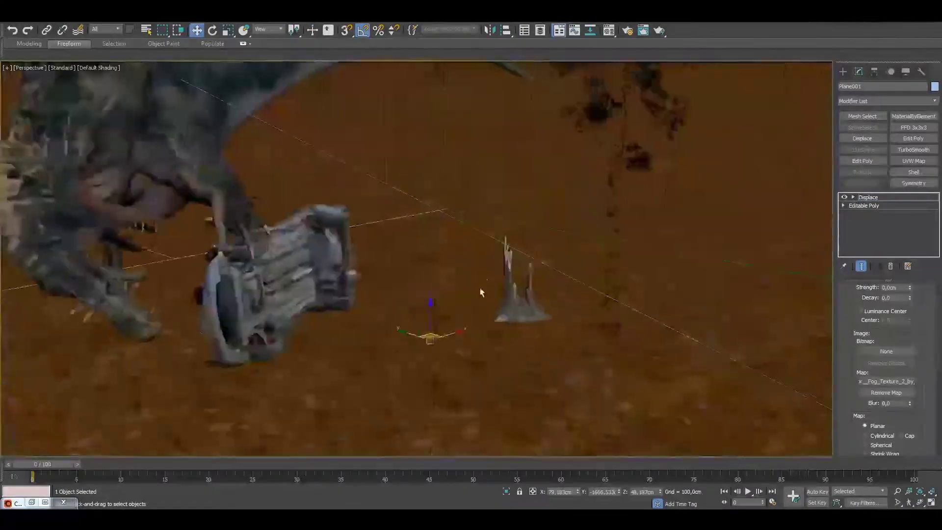
left_click(905, 71)
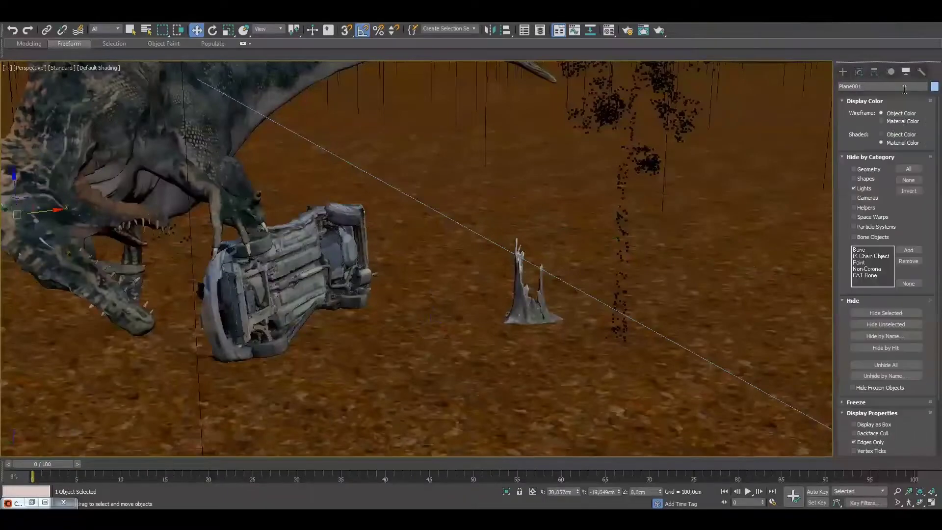
left_click(859, 73)
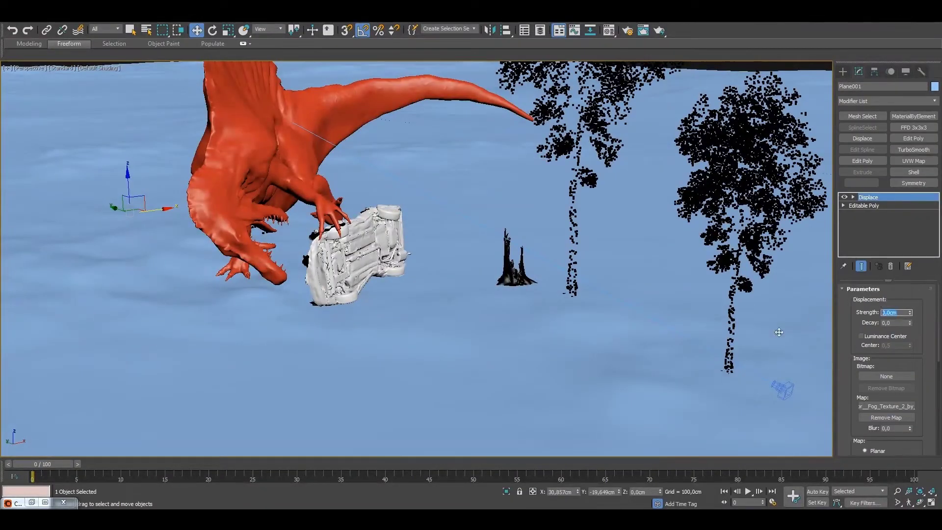
type("50")
key("Return")
- Rotate the fog plane 180° around Z and view it through the render camera
middle_click_drag(778, 331, 460, 273, "alt")
key("e")
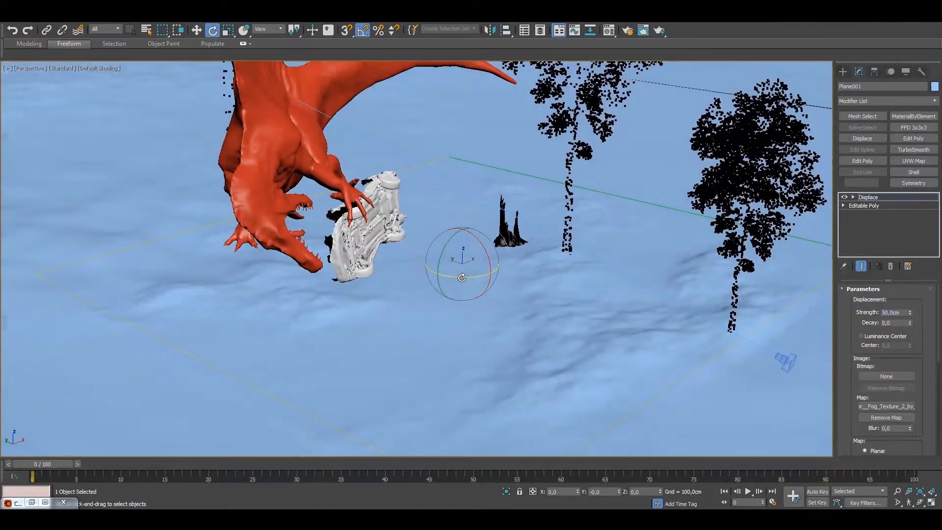
left_click_drag(462, 277, 551, 275)
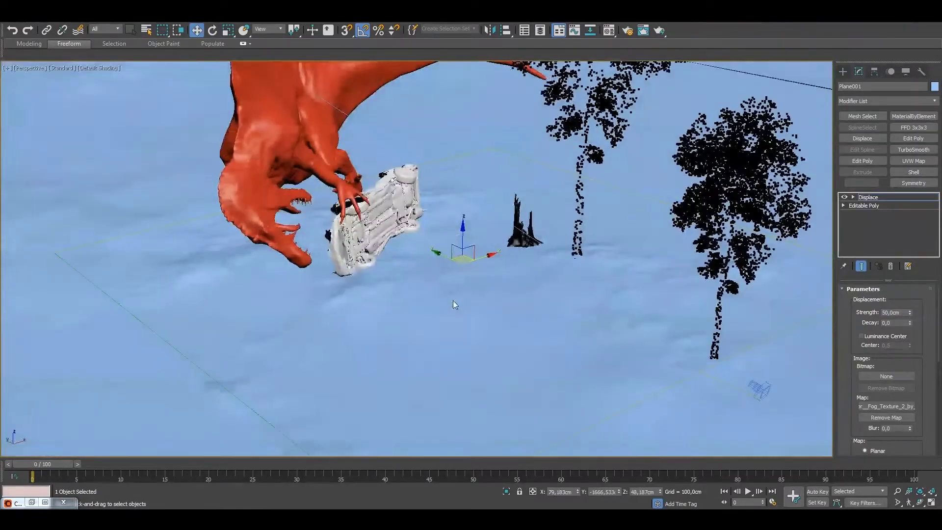
key("c")
key("w")
- Raise the Displace strength to 69 cm and check it in orthographic view
left_click_drag(910, 315, 910, 304)
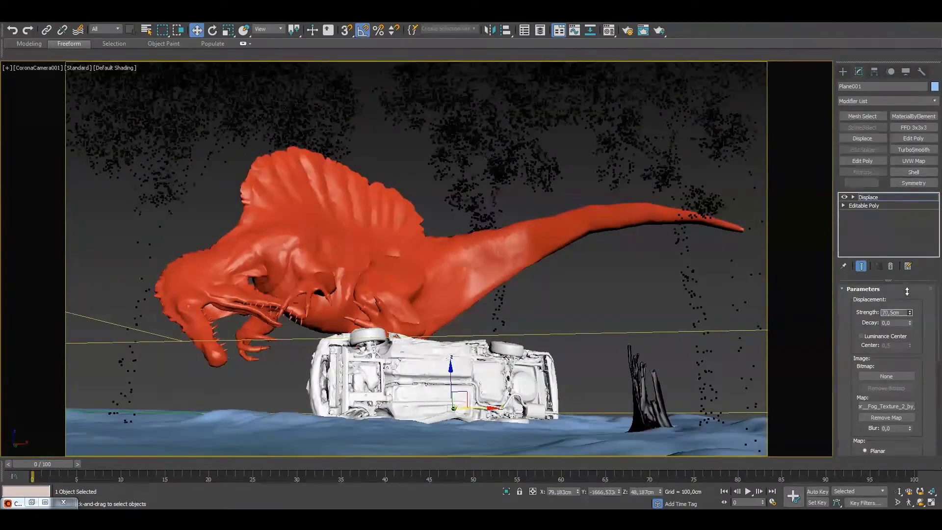
key("u")
middle_click_drag(477, 283, 447, 295, "alt")
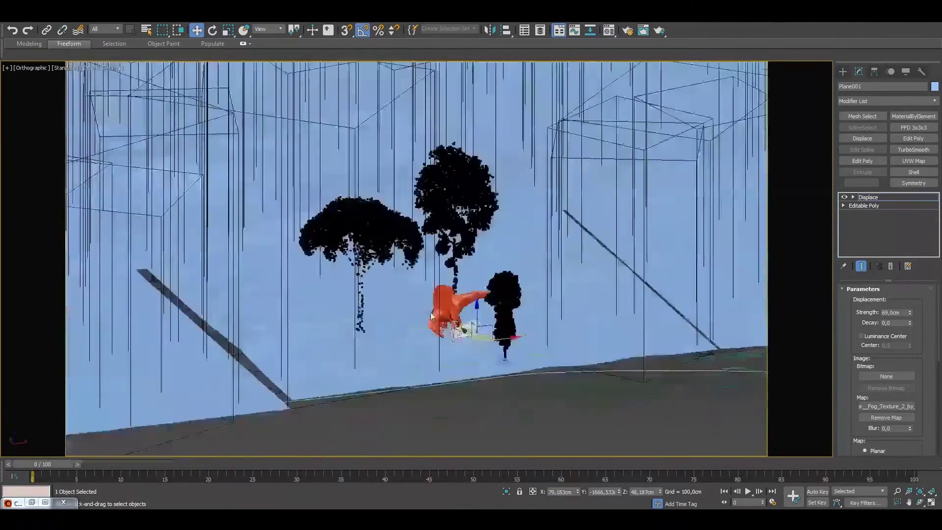
scroll(447, 295, "up", 5)
right_click(446, 295)
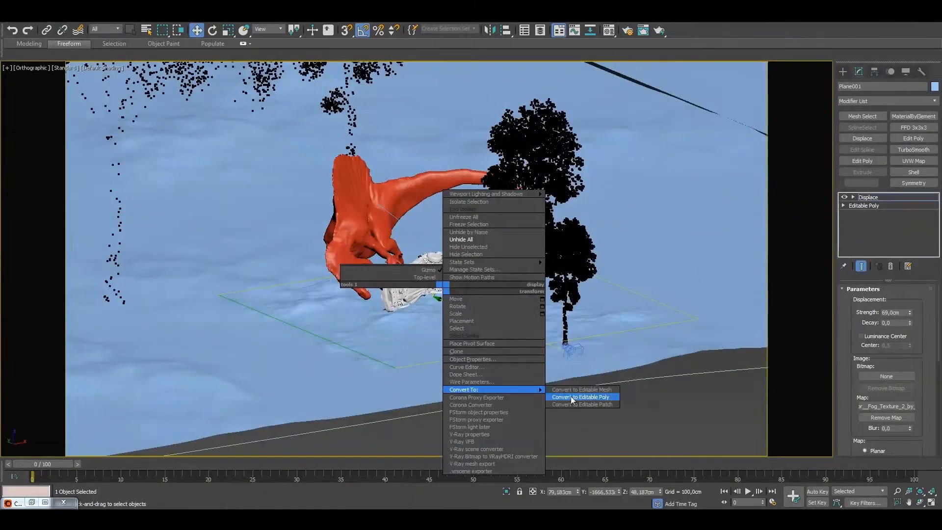
- Convert the fog plane to Editable Poly and give all vertices soft selection with 105,6 cm falloff
left_click(579, 395)
scroll(427, 332, "up", 3)
key("1")
key("ctrl+a")
scroll(883, 368, "down", 5)
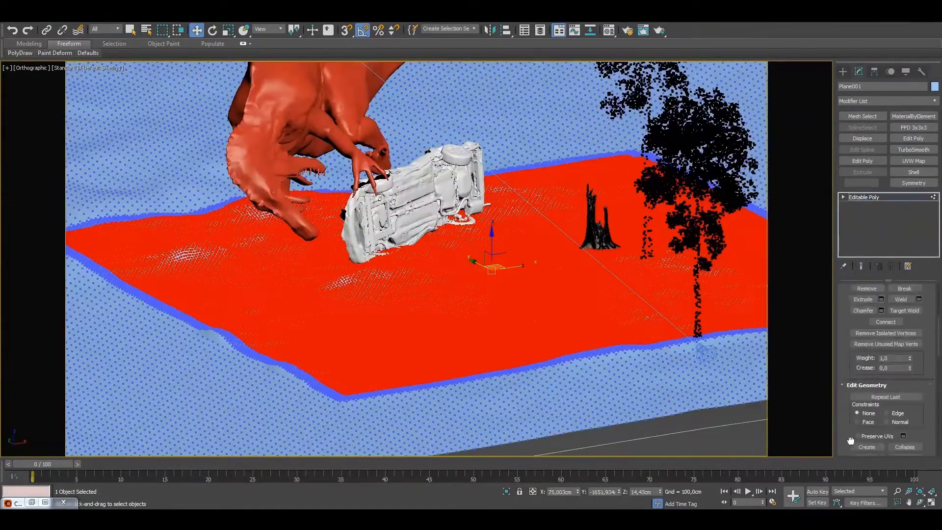
left_click(854, 333)
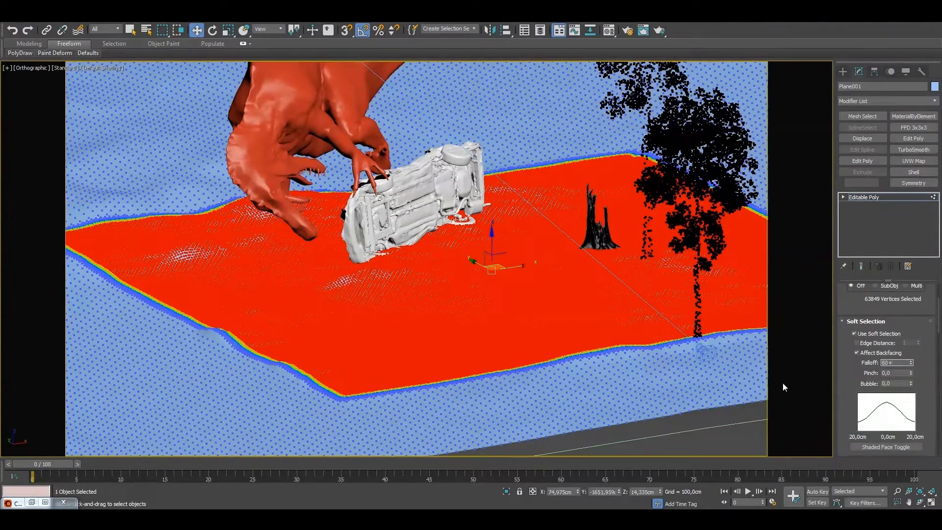
key("Return")
left_click_drag(911, 363, 911, 346)
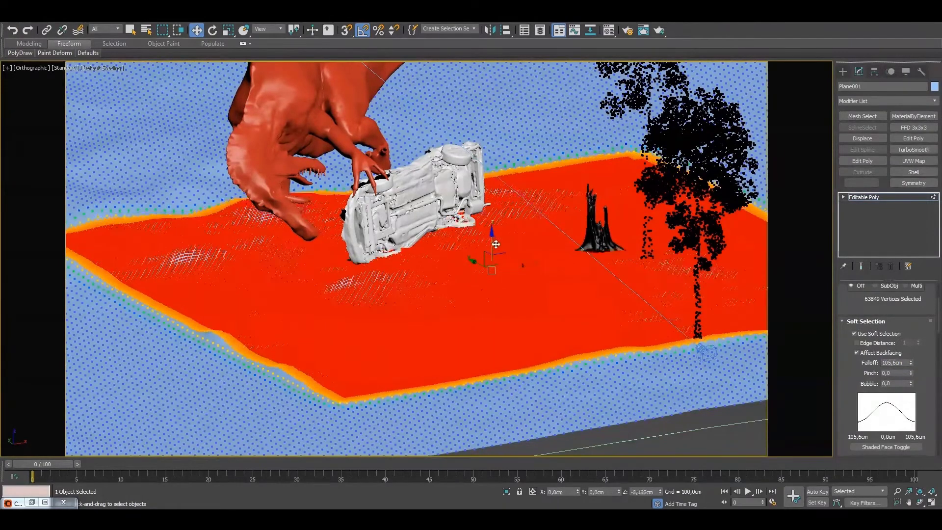
- Exit vertex mode and nudge the jeep slightly right in the camera view
key("1")
key("c")
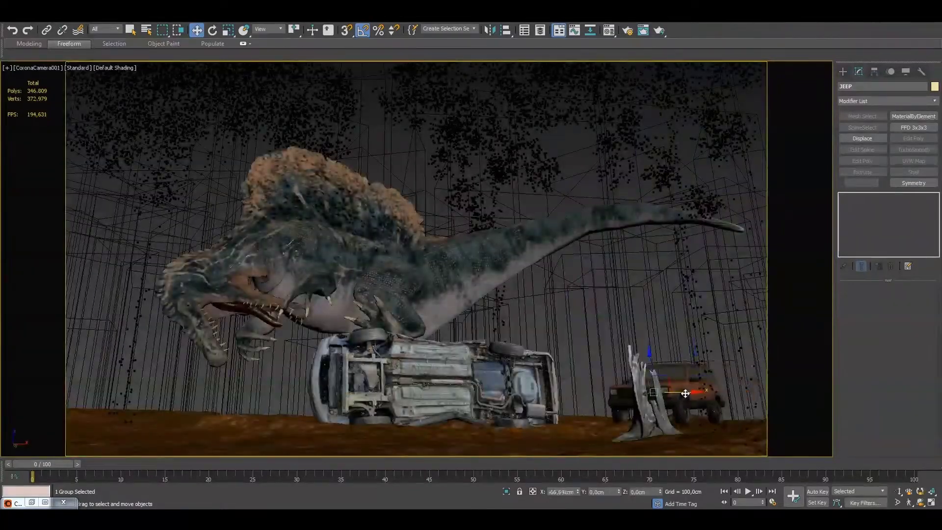
left_click_drag(686, 393, 697, 393)
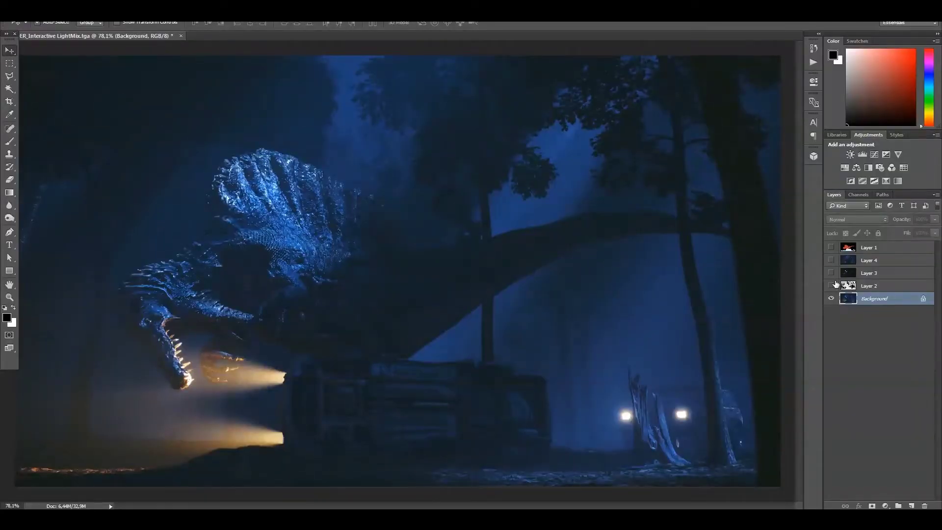
- Rearrange render pass visibility, move Layer 2 above Layer 4, and show Layer 3
left_click(832, 285)
left_click(831, 260)
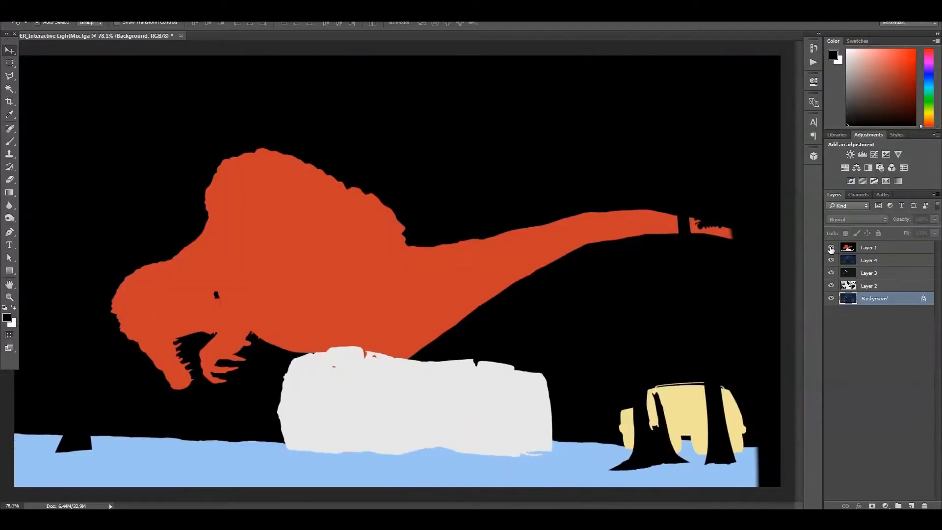
left_click(830, 248)
left_click(831, 273)
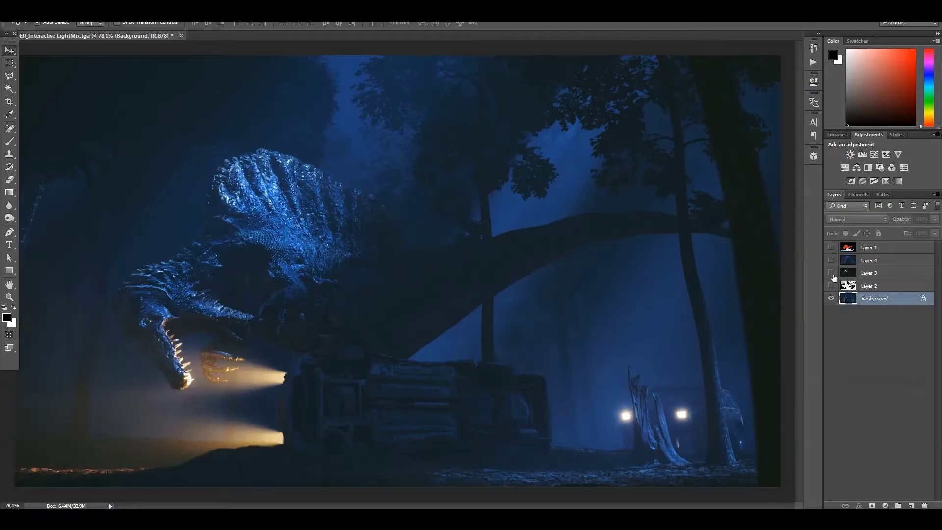
left_click(867, 289)
left_click_drag(867, 289, 867, 260)
left_click(868, 286)
left_click(831, 285)
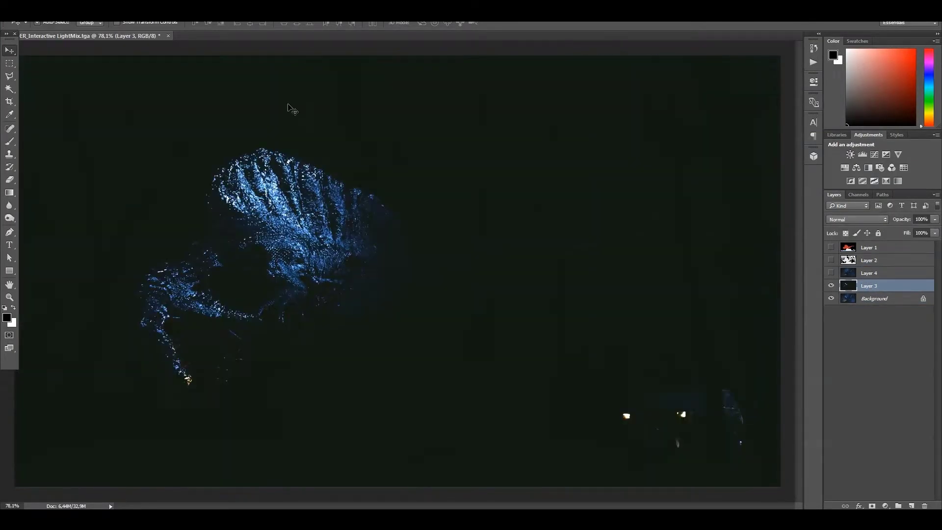
- Set Layer 3 to Screen blending and reshape it with a Curves black-point shift
left_click(853, 221)
left_click(842, 288)
left_click(830, 298)
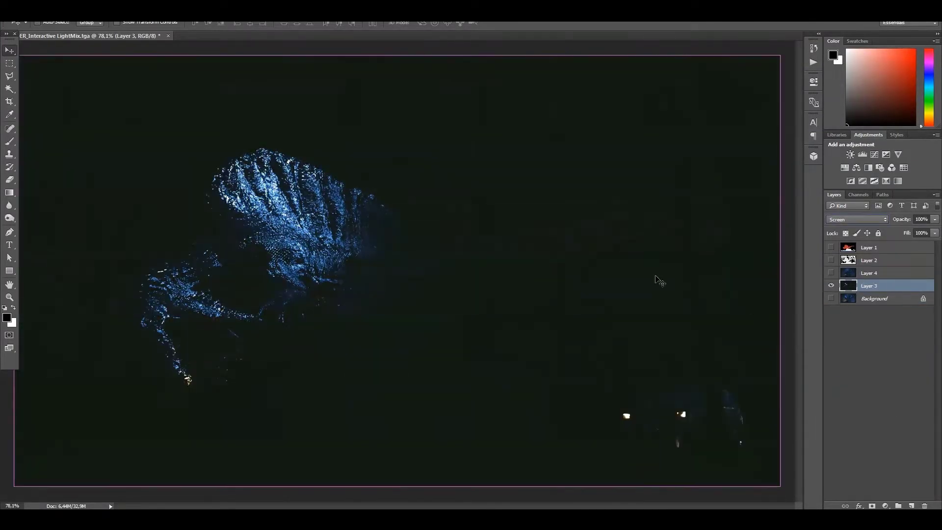
key("ctrl+m")
left_click_drag(657, 160, 516, 91)
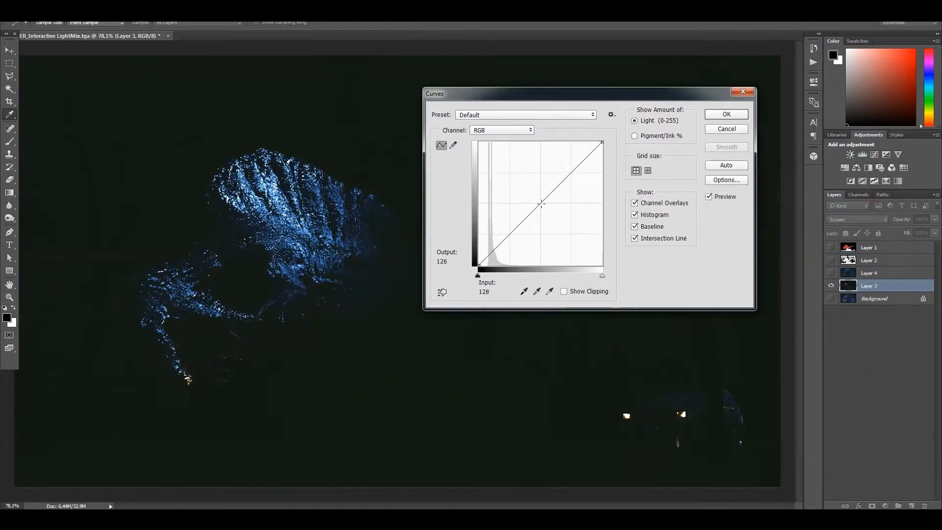
left_click(521, 224)
left_click_drag(478, 264, 494, 265)
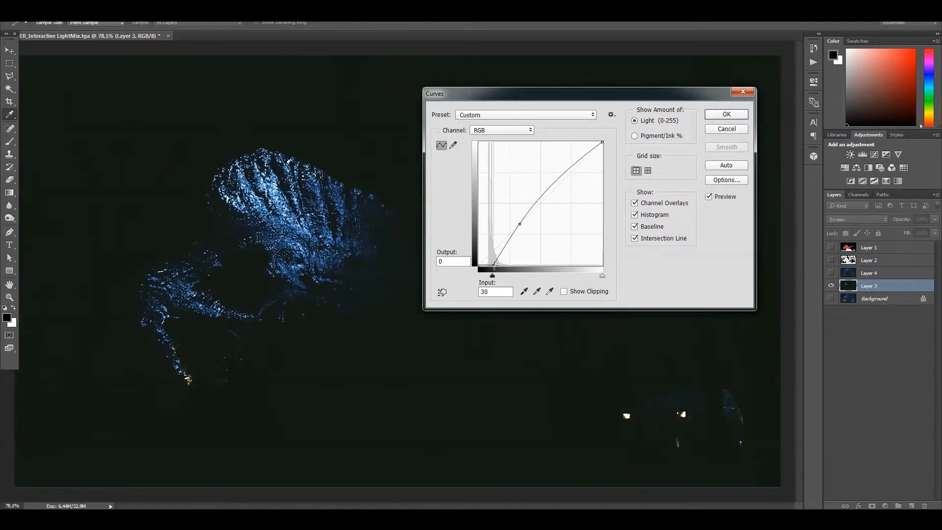
left_click(551, 187)
left_click_drag(551, 187, 555, 189)
left_click(727, 114)
- Lower Layer 3's opacity over the Background and switch on Layer 4
key("v")
left_click(831, 298)
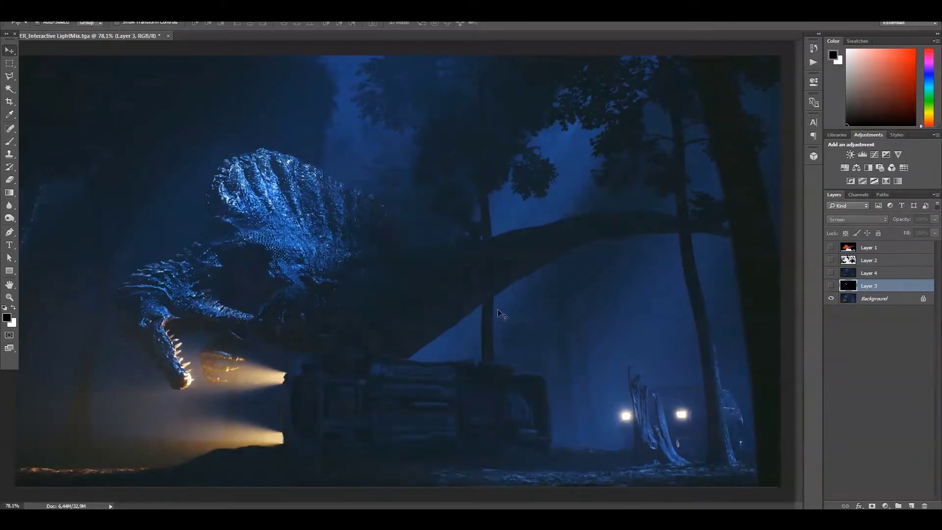
left_click(830, 285)
left_click(831, 285)
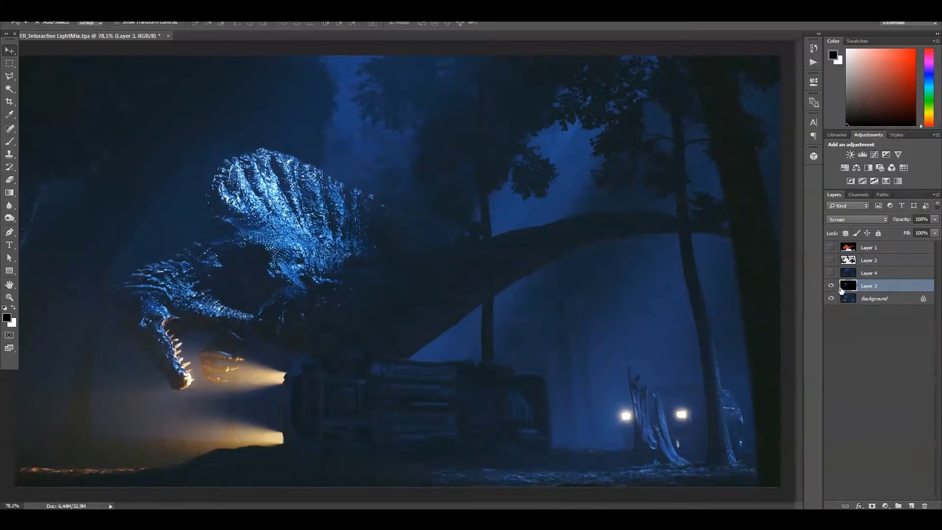
left_click_drag(922, 233, 892, 233)
left_click(831, 286)
left_click(830, 273)
left_click(867, 274)
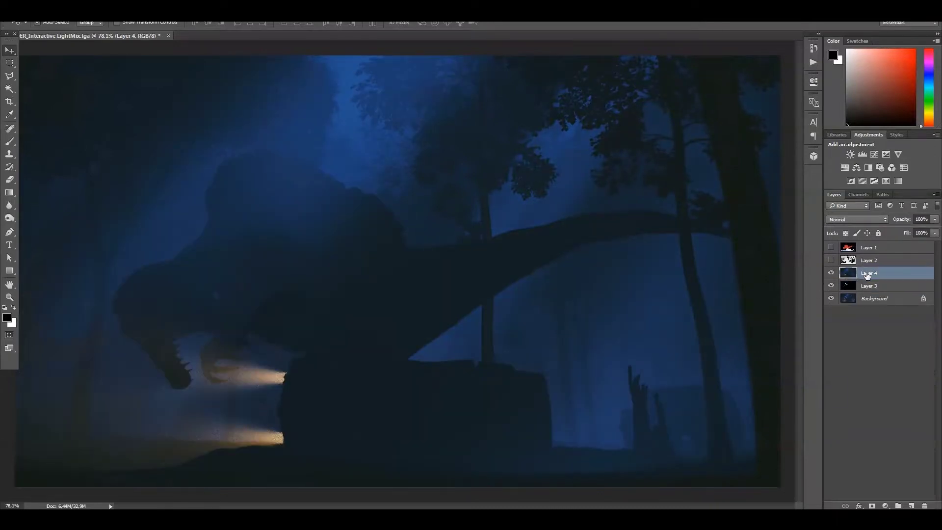
- Set Layer 4 to Screen and darken its midtones with Levels to 0.73
left_click(857, 220)
left_click(856, 280)
left_click(830, 299)
key("ctrl+l")
left_click_drag(727, 184, 739, 187)
left_click(666, 185)
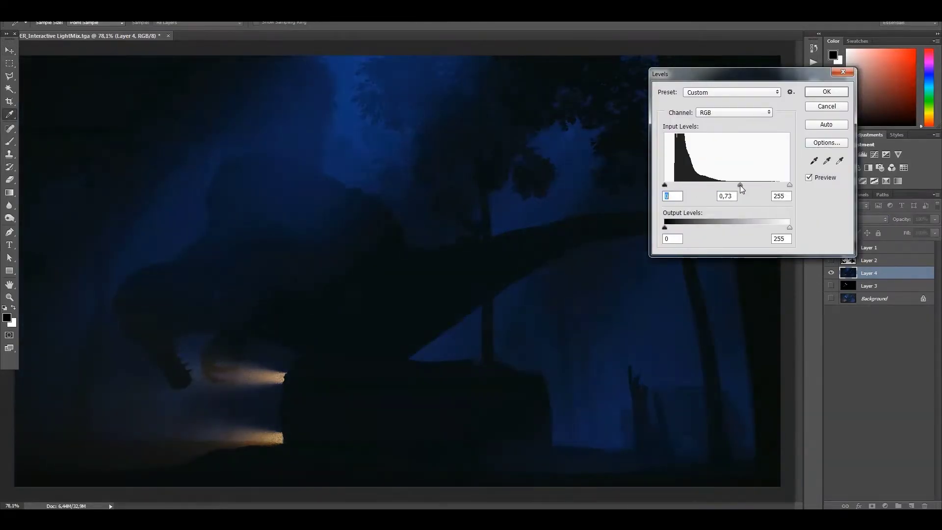
left_click(825, 97)
- Darken Layer 4 with a Curves black-point lift to 26
left_click(830, 286)
left_click(830, 298)
key("ctrl+m")
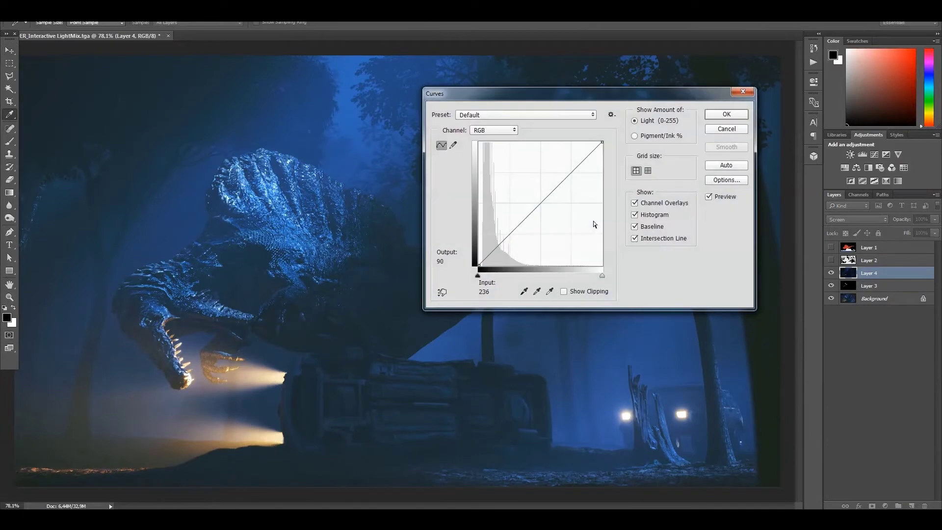
left_click(537, 206)
left_click_drag(479, 265, 493, 265)
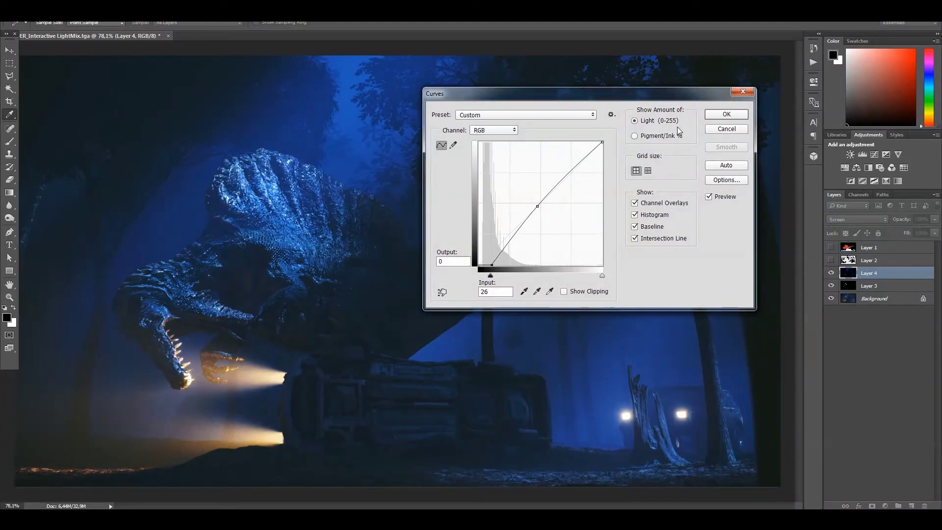
key("Return")
key("ctrl+u")
key("Return")
key("v")
- Compare Layer 4's fog, trying 44% opacity before restoring full opacity
left_click(830, 298)
left_click(831, 273)
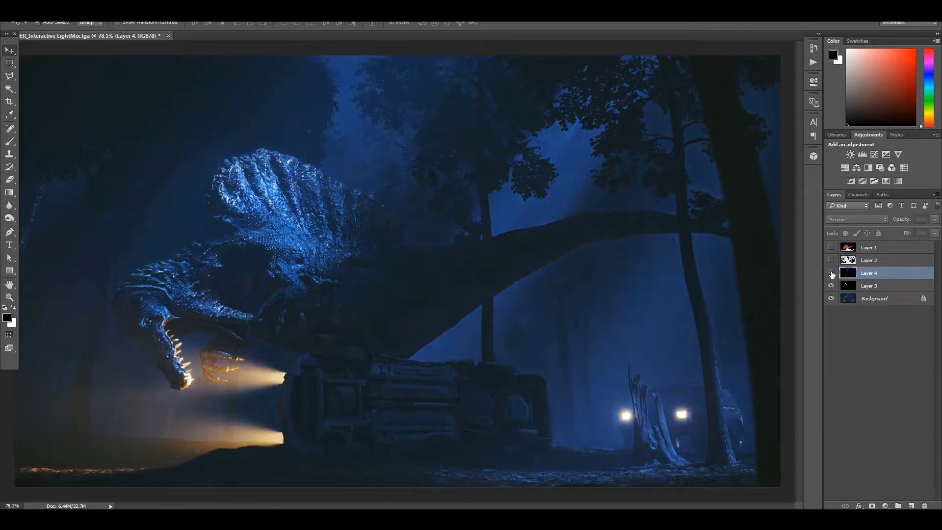
left_click(830, 273)
left_click_drag(935, 225, 908, 230)
left_click_drag(830, 286, 831, 299)
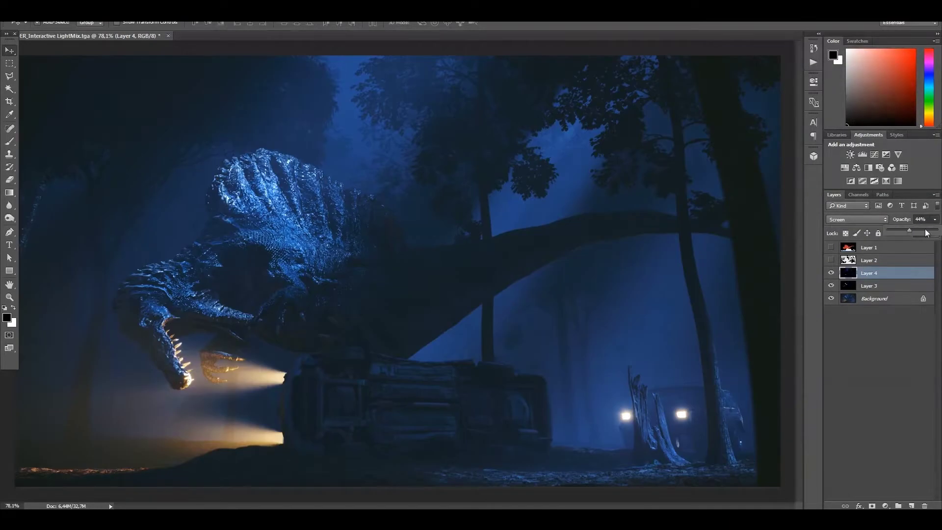
left_click_drag(935, 219, 936, 229)
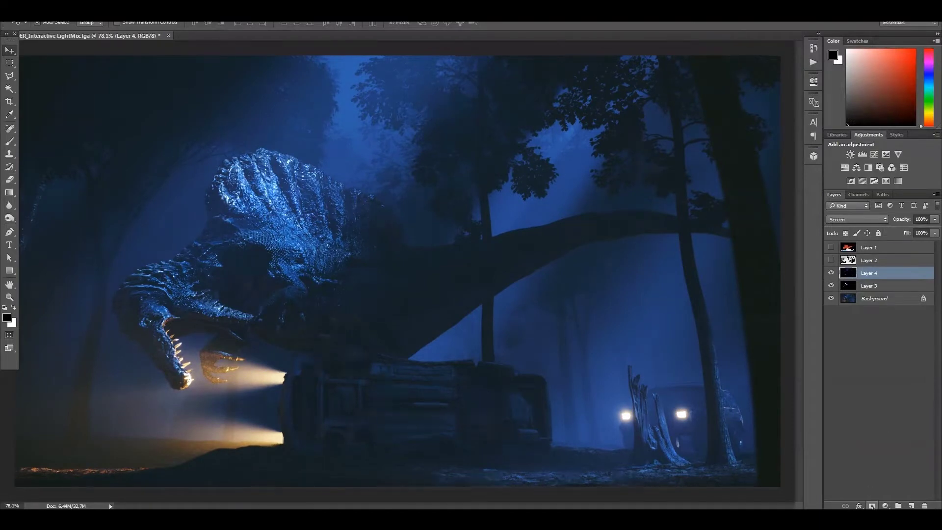
- Add a layer mask to Layer 4 and dab out fog with a soft brush
left_click(872, 505)
key("b")
left_click_drag(830, 286, 831, 299)
left_click(270, 387)
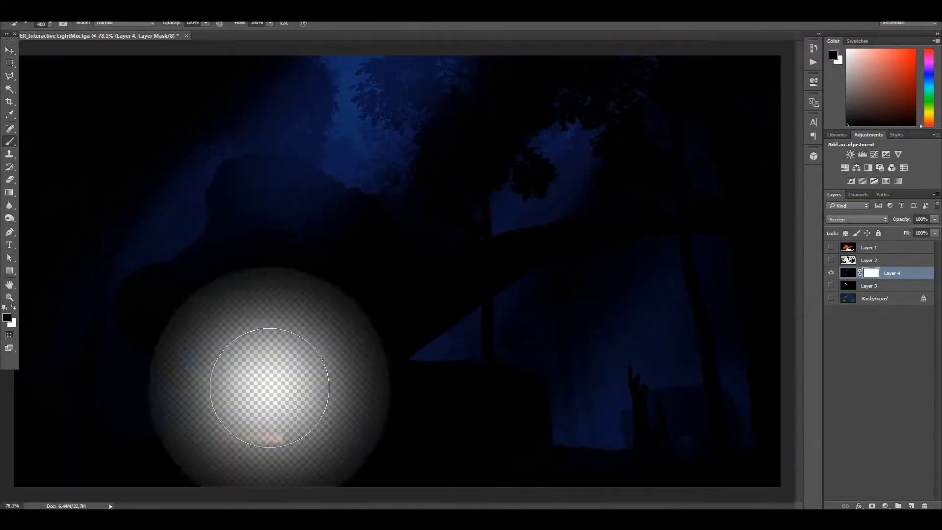
- Undo the mask dab, show Layer 3 and Background, and drop Layer 4 to 26% opacity
key("ctrl+z")
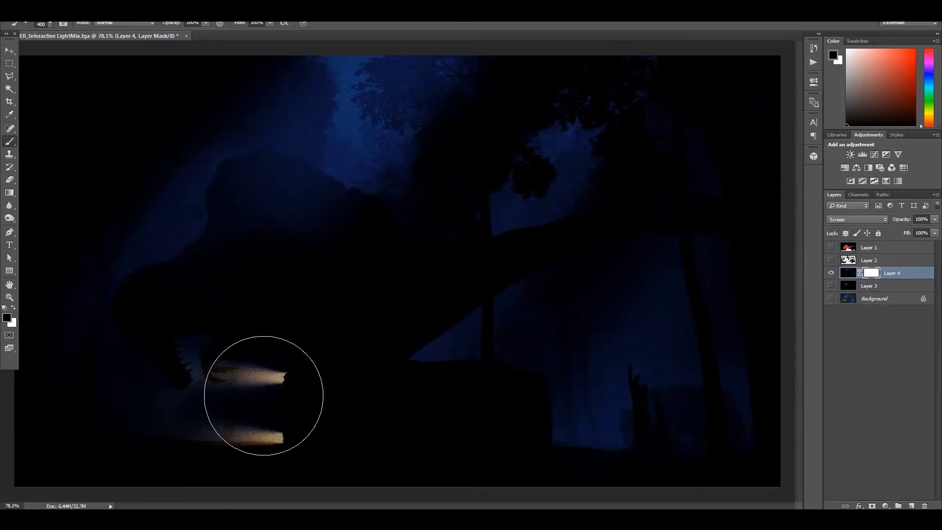
left_click_drag(830, 286, 832, 300)
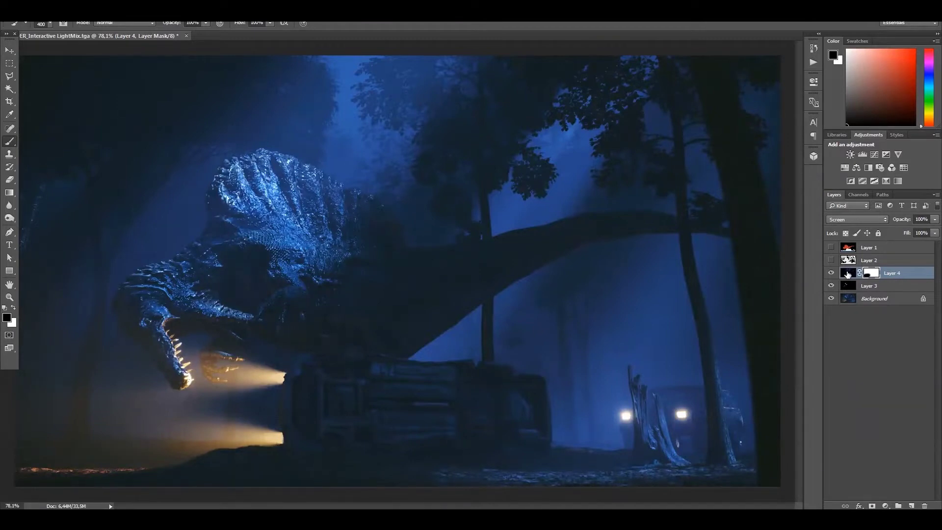
left_click_drag(938, 222, 902, 233)
left_click(836, 275)
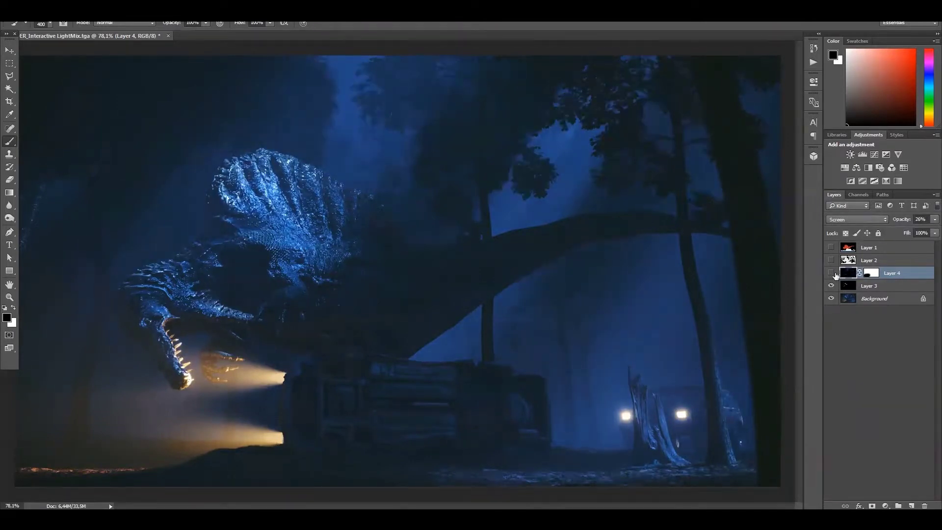
- Show Layer 2 and invert its silhouette image
left_click(831, 273)
left_click(831, 273)
left_click(831, 260)
left_click(873, 260)
left_click(86, 17)
left_click(235, 125)
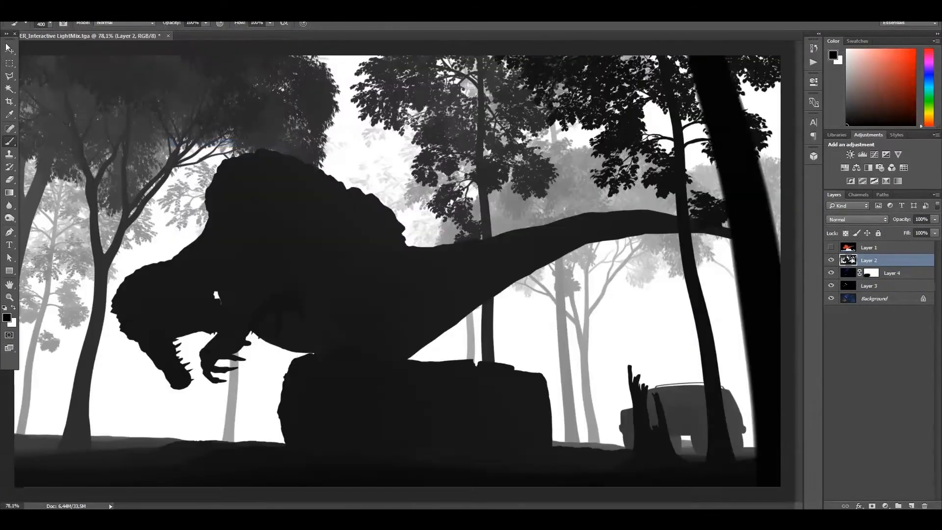
- Colorize Layer 2 blue with Hue/Saturation at hue 218, lightness -62
key("ctrl+u")
left_click(749, 378)
left_click_drag(662, 320, 668, 320)
left_click_drag(655, 370, 632, 371)
left_click_drag(667, 319, 664, 319)
left_click_drag(631, 369, 625, 369)
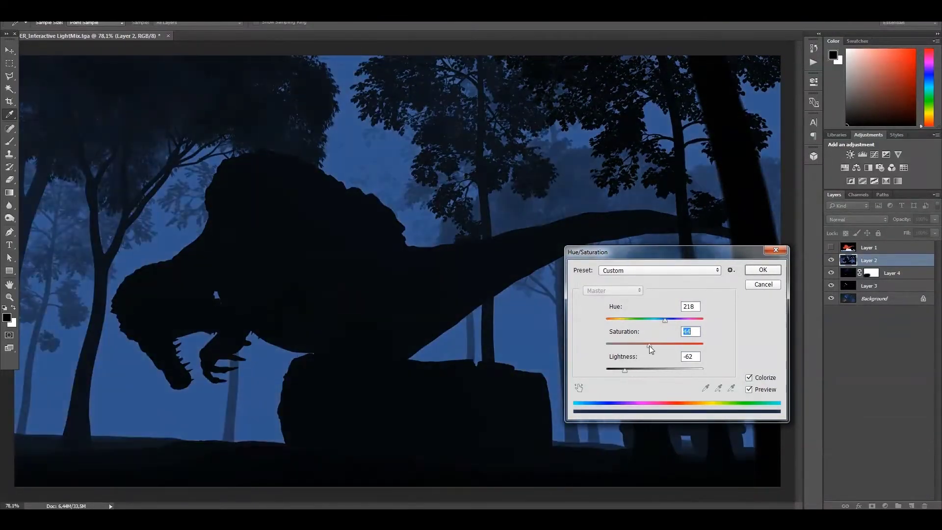
left_click(763, 269)
- Set Layer 2 to Screen, lower its Levels output white, and reduce opacity to 25%
left_click(857, 220)
left_click(846, 308)
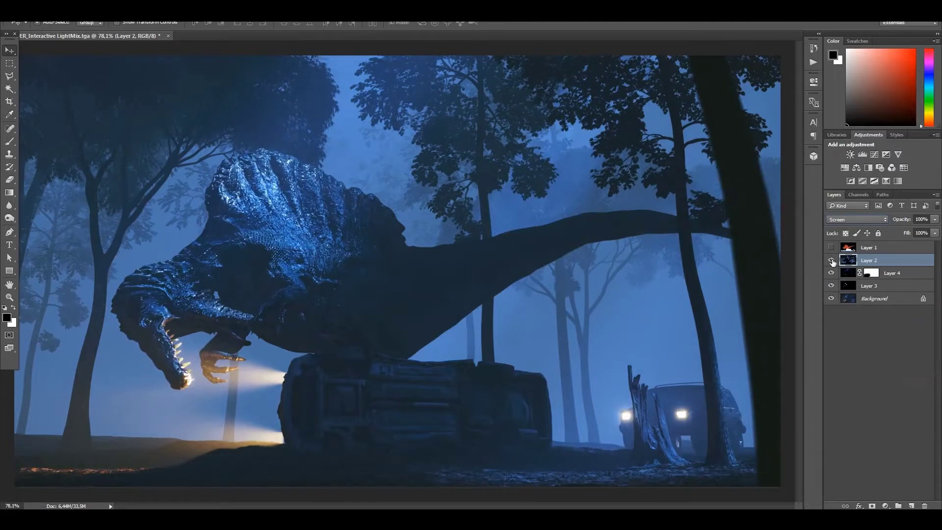
key("ctrl+l")
left_click_drag(789, 228, 680, 228)
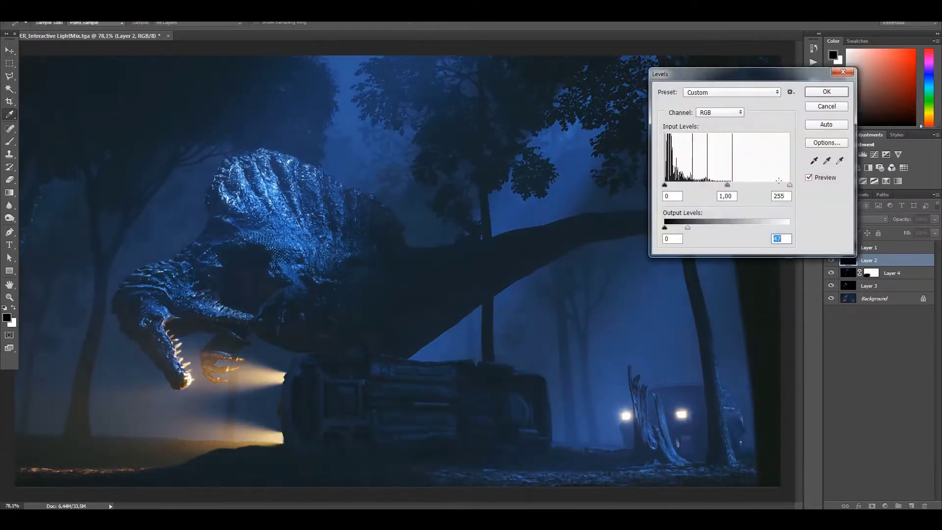
left_click(826, 92)
left_click(832, 260)
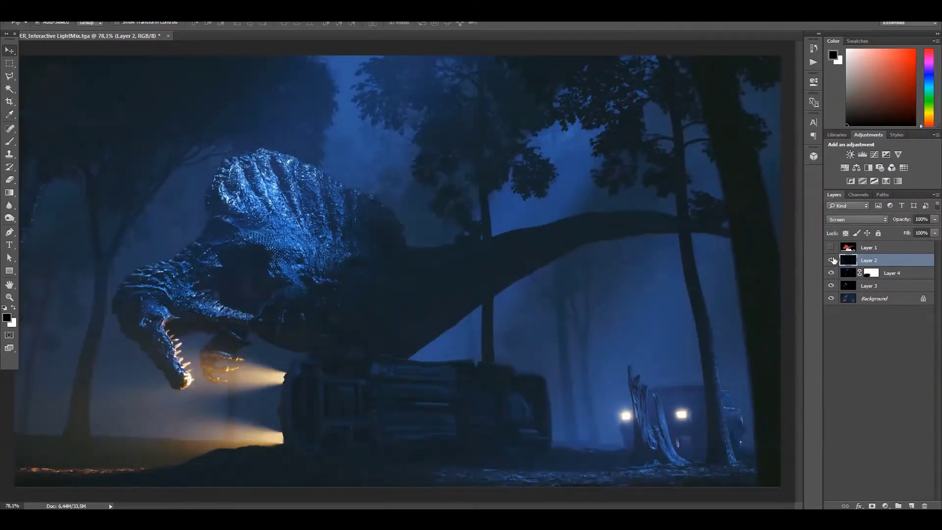
left_click_drag(935, 222, 897, 229)
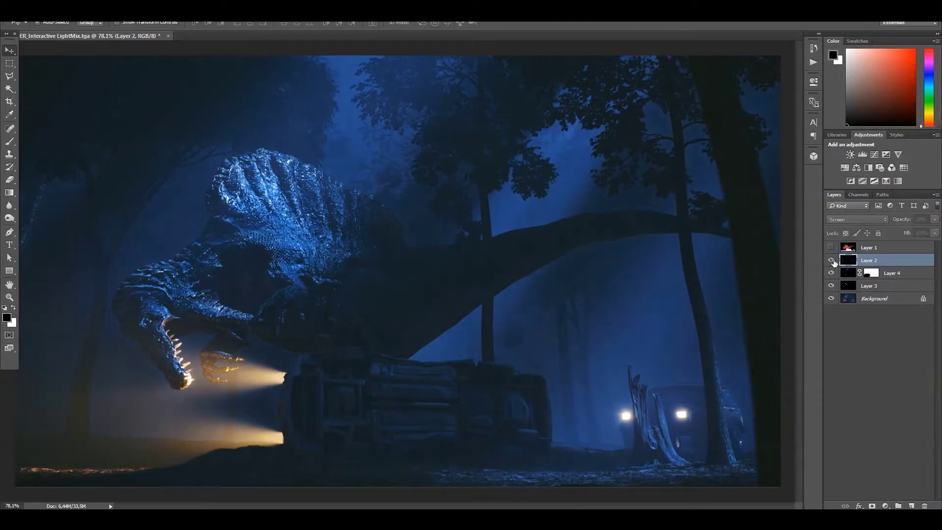
left_click(866, 299, "shift")
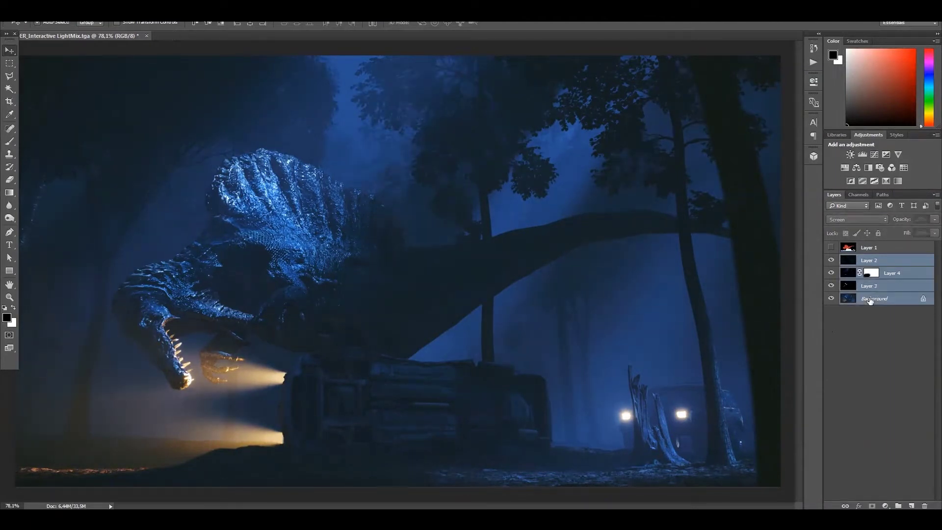
- Stamp the visible layers into a merged copy and launch Color Efex Pro 4 on it
key("ctrl+j")
right_click(876, 300)
left_click(765, 353)
left_click(154, 14)
left_click(316, 234)
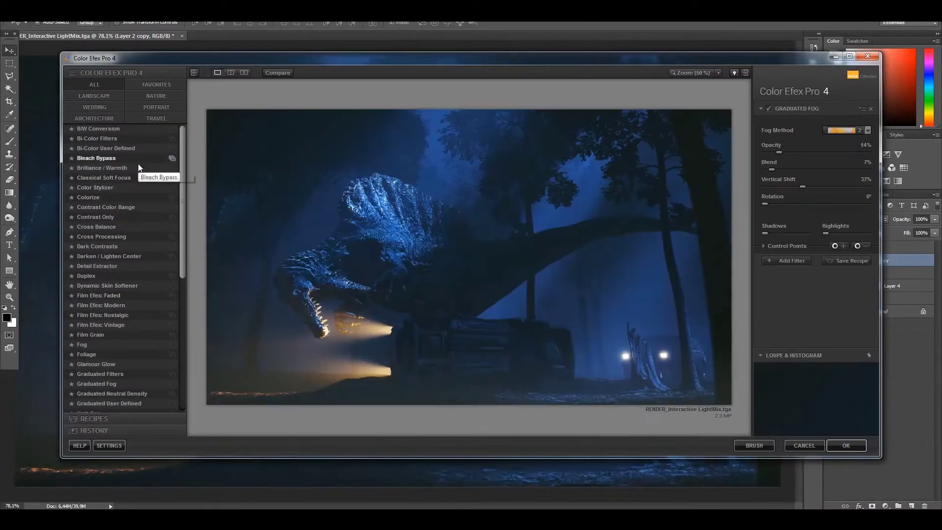
- Apply Cross Processing with method L07 at about 5% strength
left_click(112, 236)
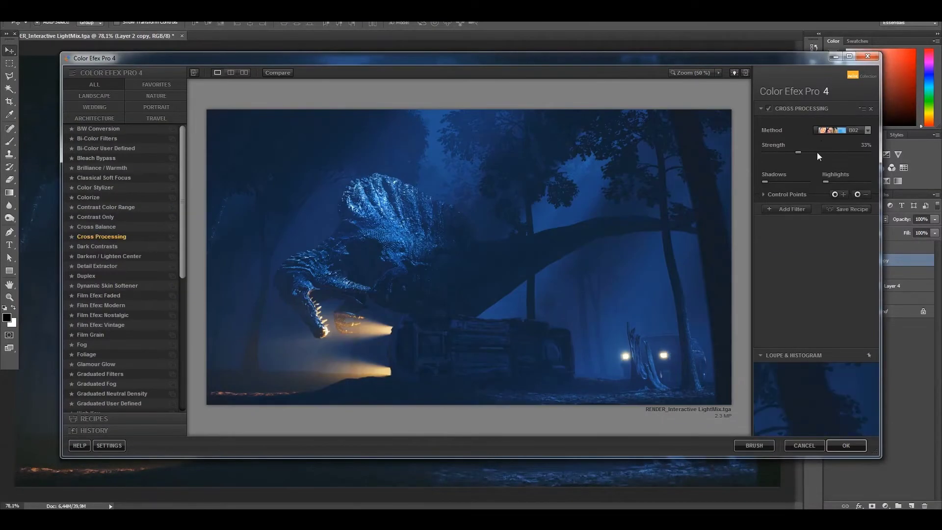
left_click(840, 130)
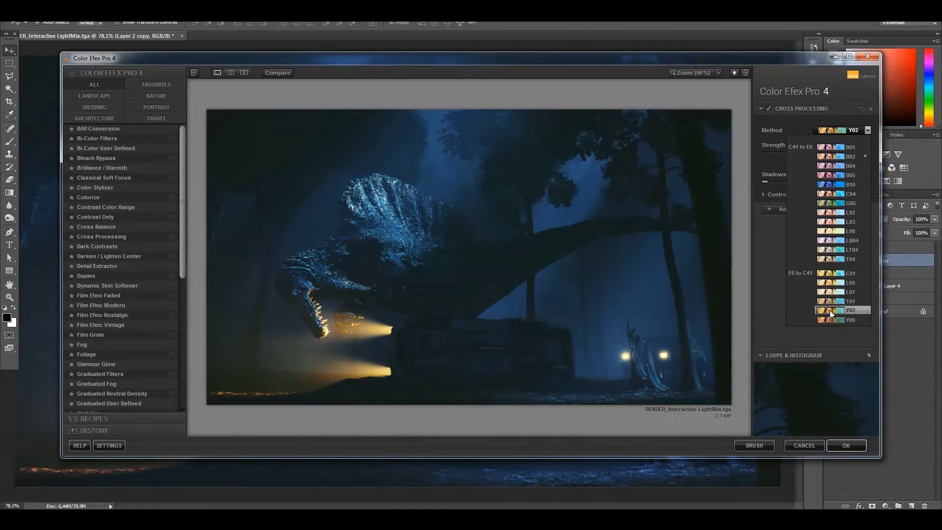
left_click(834, 311)
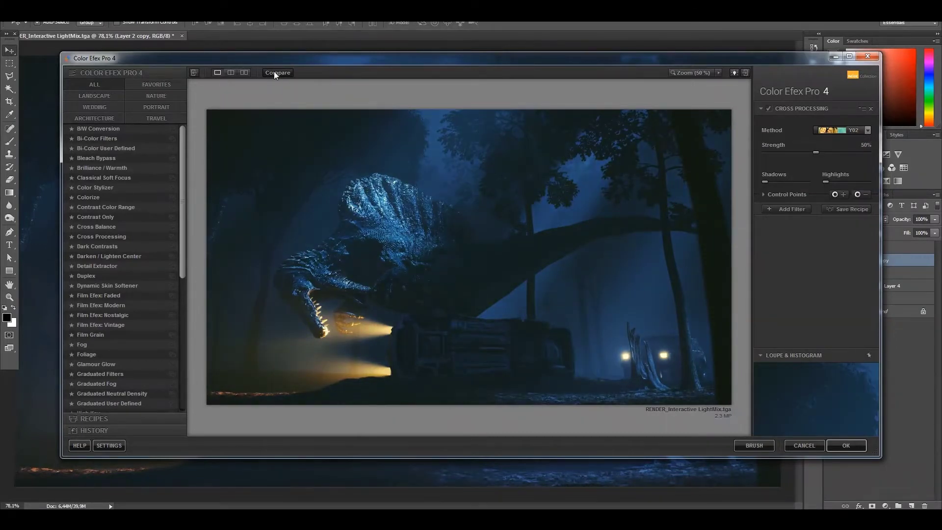
left_click(867, 130)
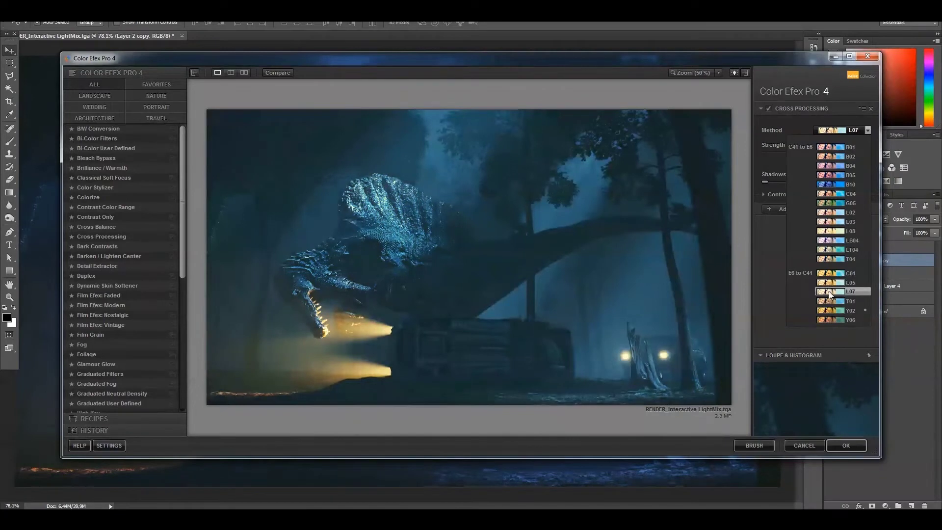
left_click(830, 294)
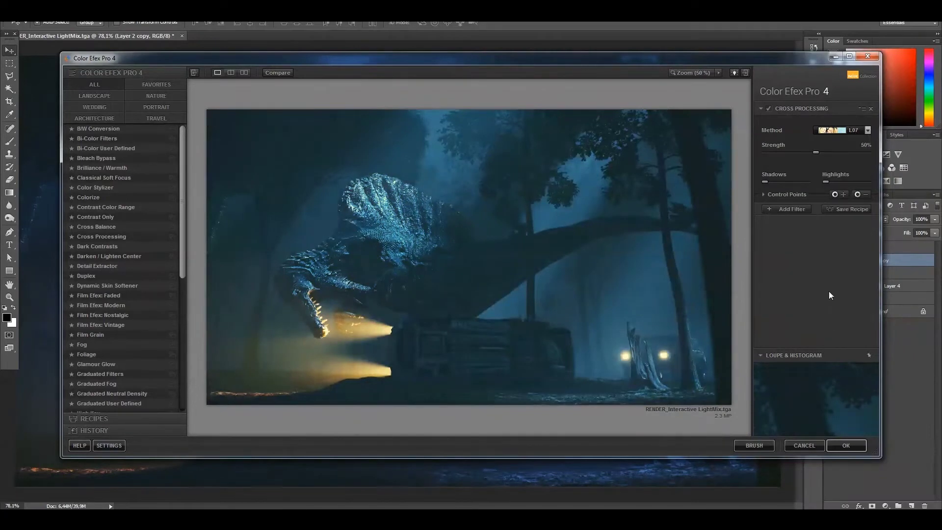
left_click_drag(816, 153, 774, 154)
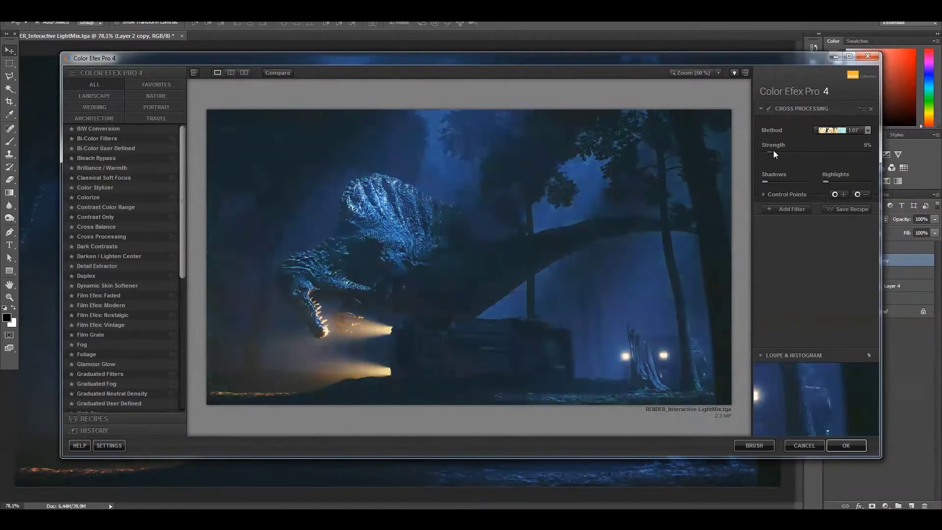
left_click(846, 444)
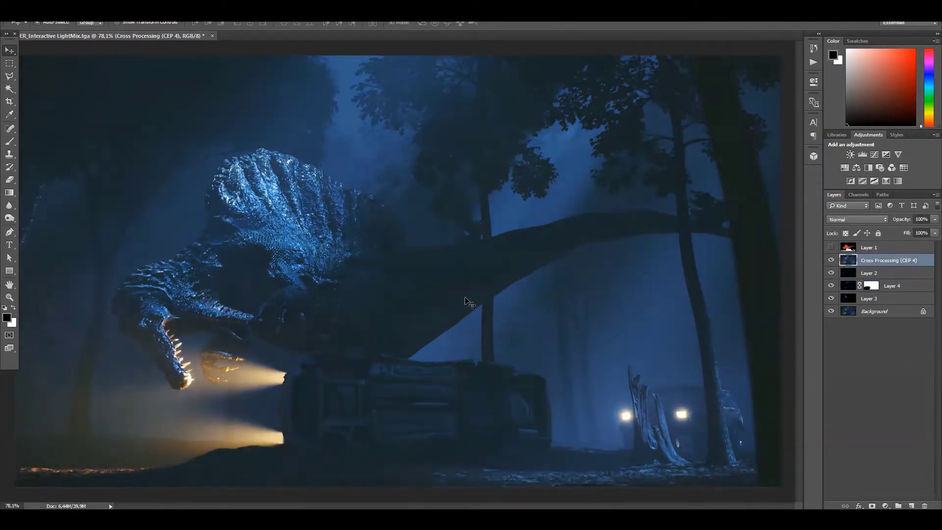
- Apply a slight S-curve with Curves to the Cross Processing (CEP 4) layer
key("ctrl+m")
left_click_drag(491, 89, 617, 128)
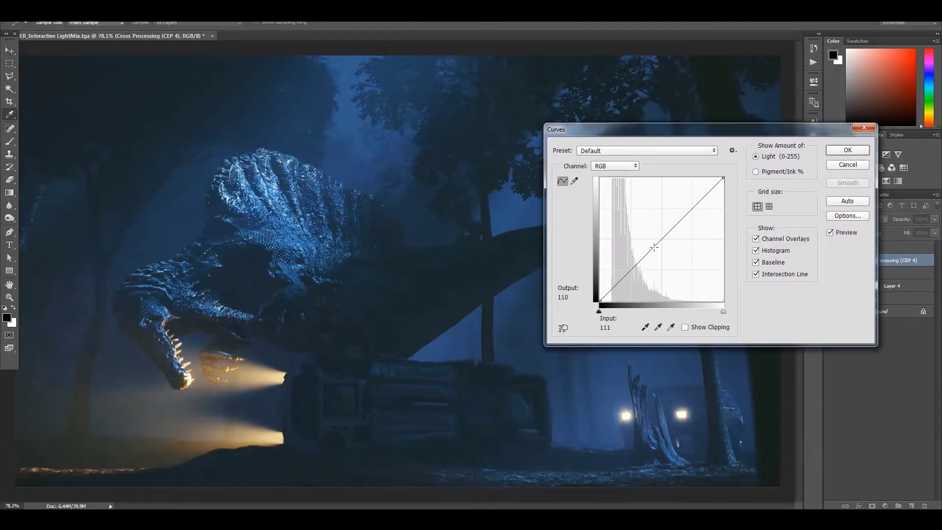
left_click(643, 261)
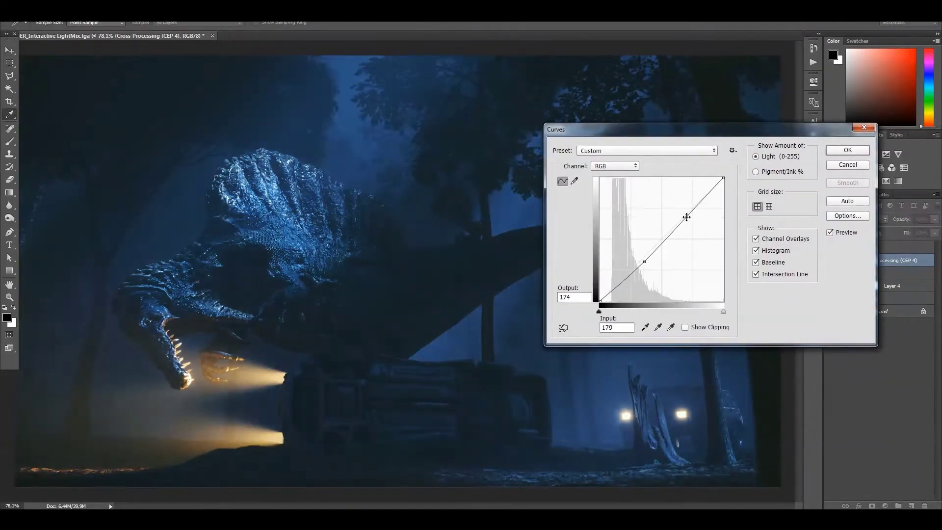
left_click_drag(682, 132, 731, 132)
left_click(878, 232)
left_click(692, 261)
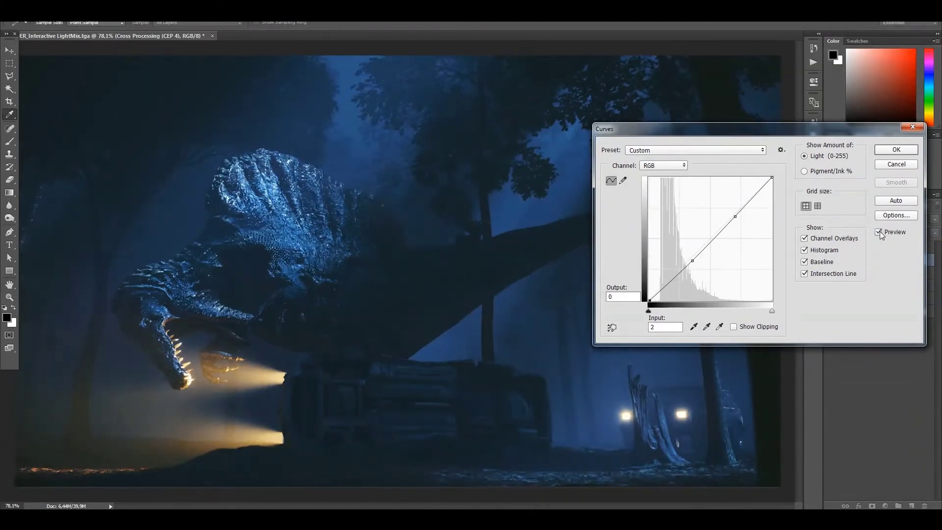
left_click(896, 149)
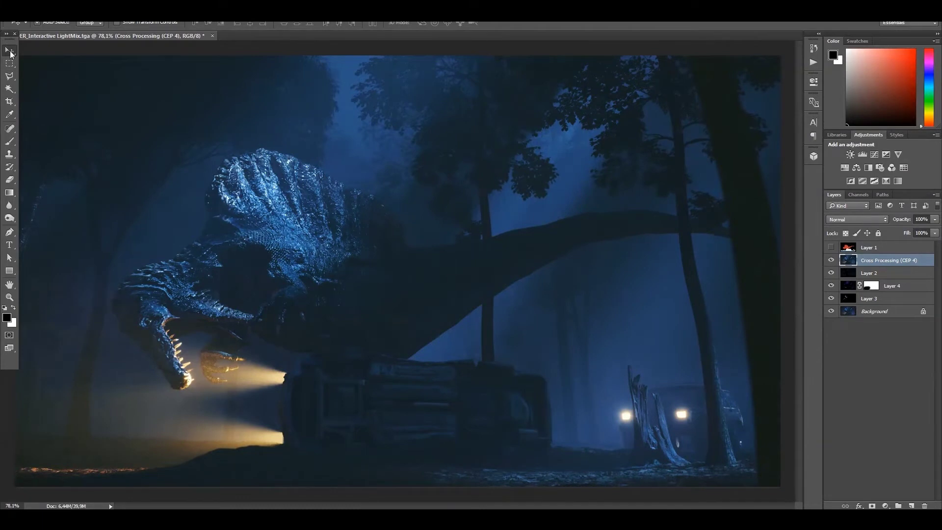
- Briefly show then hide colour mask Layer 1, inspect the jaws up close, and fit on screen
left_click(832, 248)
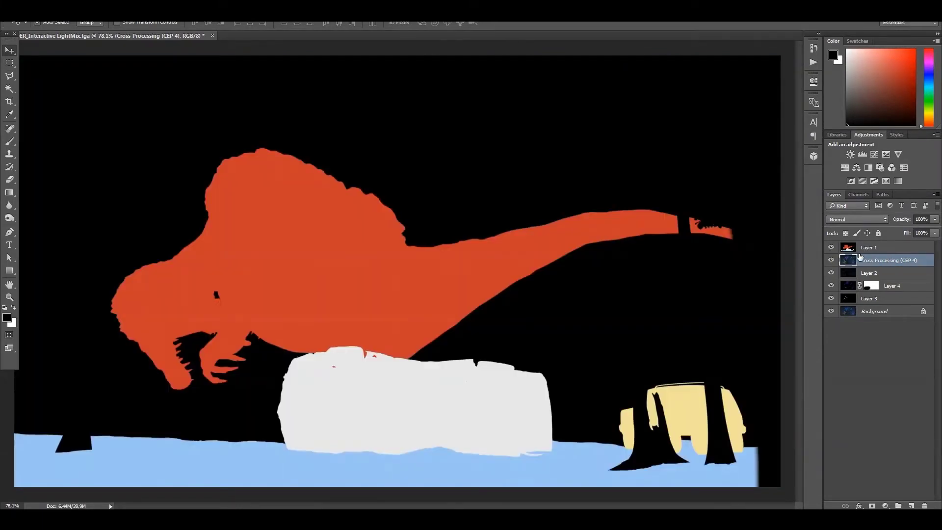
left_click(864, 248)
left_click(831, 248)
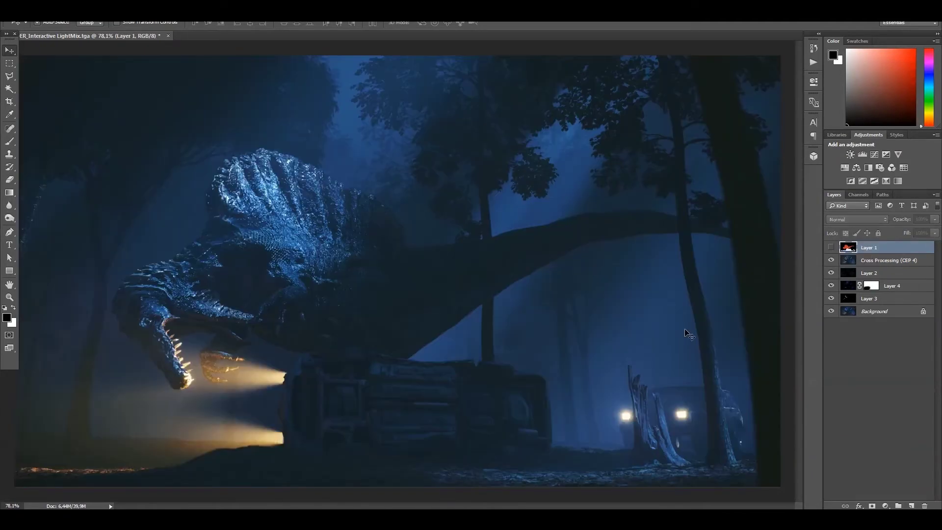
scroll(540, 377, "up", 3, "alt")
left_click_drag(540, 377, 407, 264)
mouse_move(501, 252)
left_mouse_down()
mouse_move(380, 294)
mouse_move(518, 371)
left_mouse_up()
scroll(517, 372, "down", 2, "alt")
left_click(10, 297)
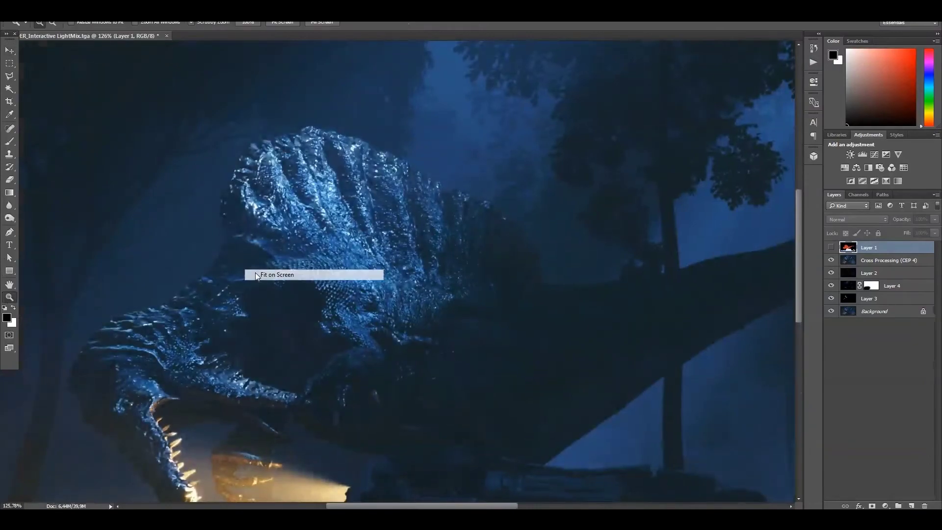
key("ctrl+0")
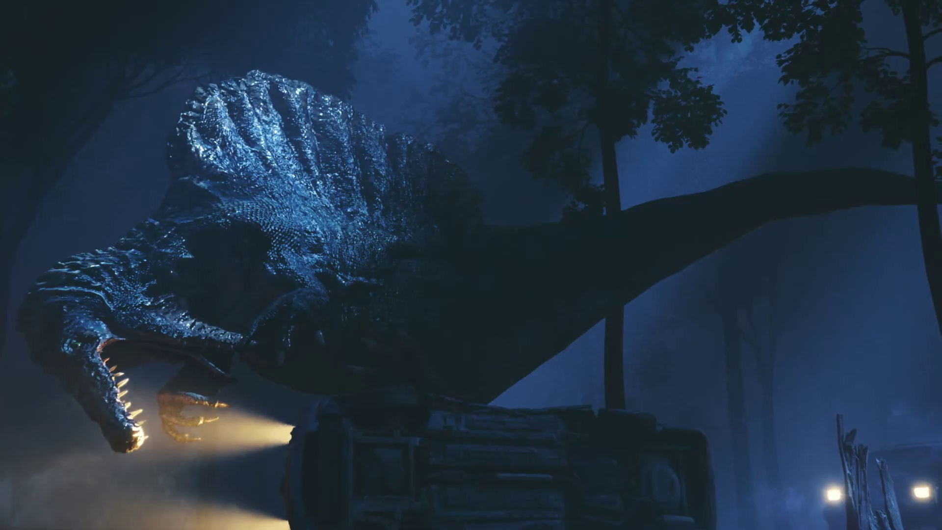